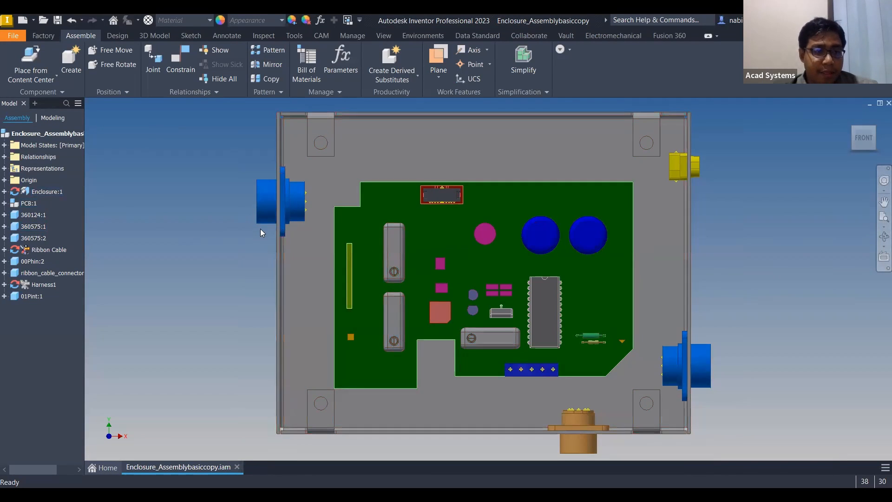
- Create a cable and harness assembly named Newcable in the enclosure assembly
shift+middle_drag(497, 269, 398, 239)
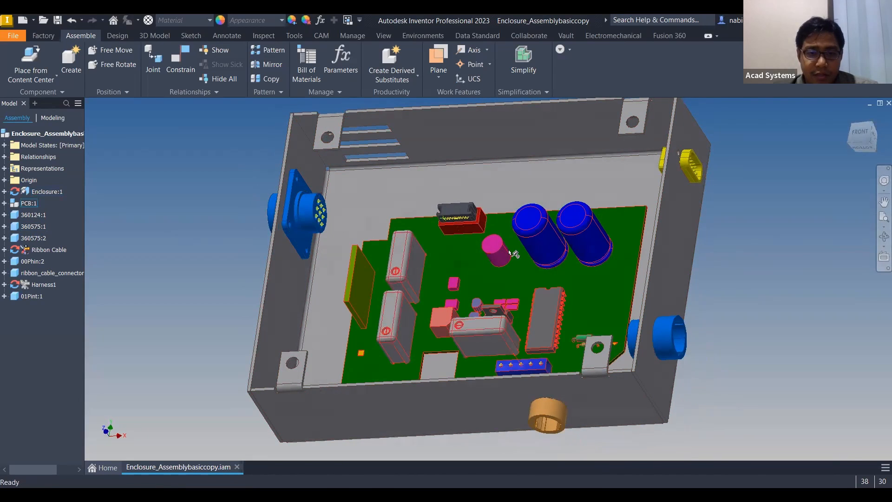
mouse_move(483, 245)
shift+middle_down()
mouse_move(517, 261)
mouse_move(543, 232)
mouse_move(512, 286)
mouse_move(501, 282)
shift+middle_up()
scroll(500, 283, down, 3)
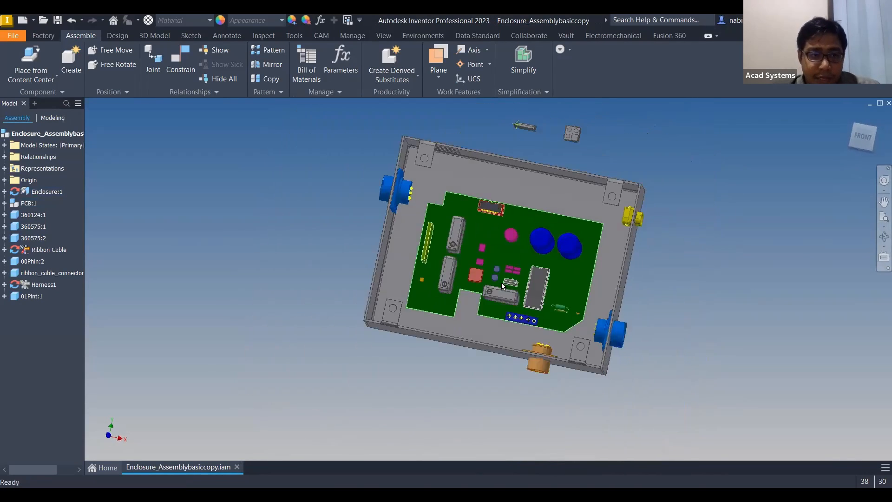
scroll(503, 261, up, 2)
scroll(528, 288, down, 1)
scroll(528, 288, up, 3)
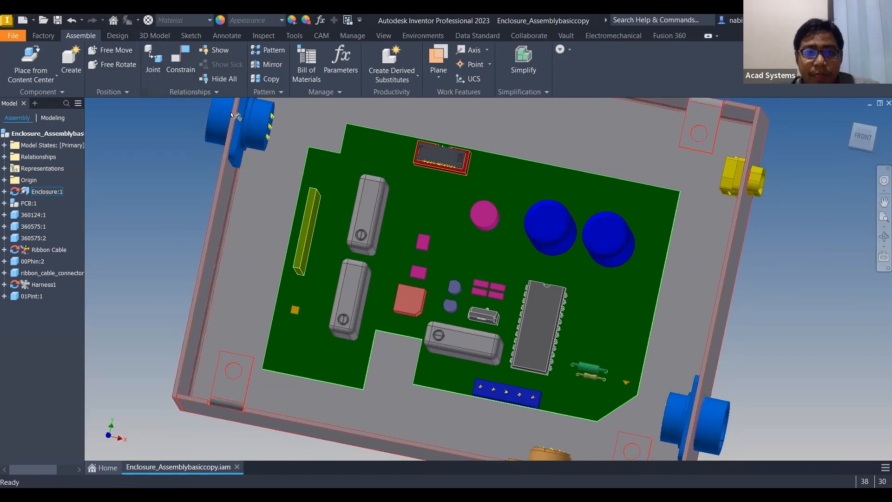
click(416, 38)
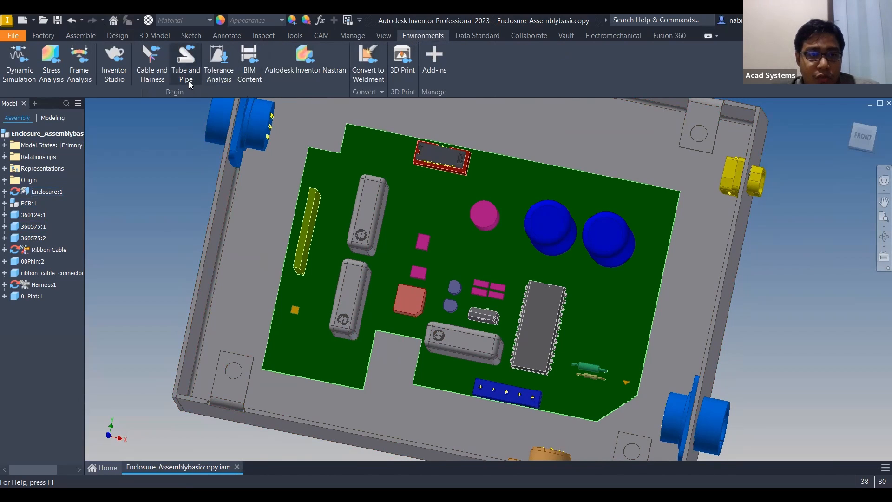
click(159, 69)
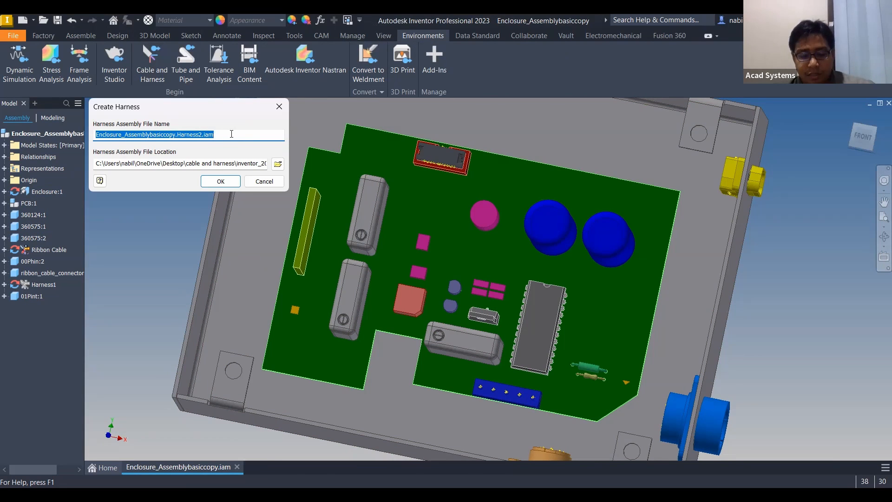
text(Newcable)
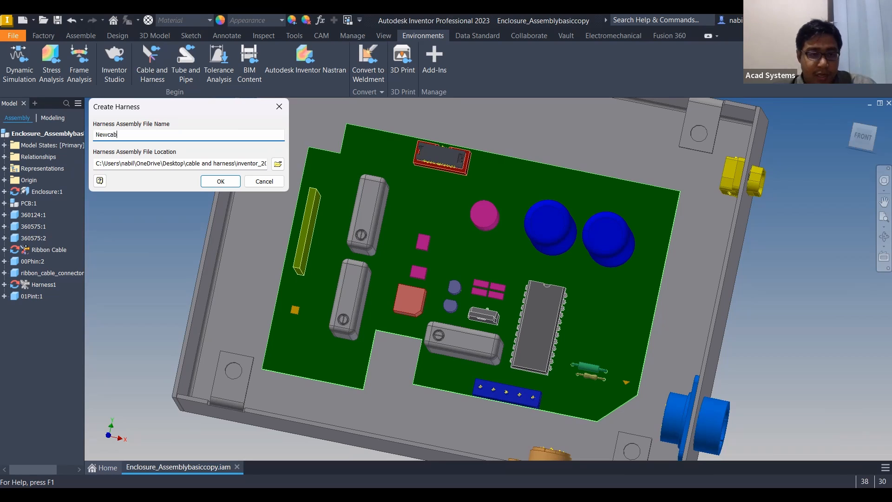
click(230, 181)
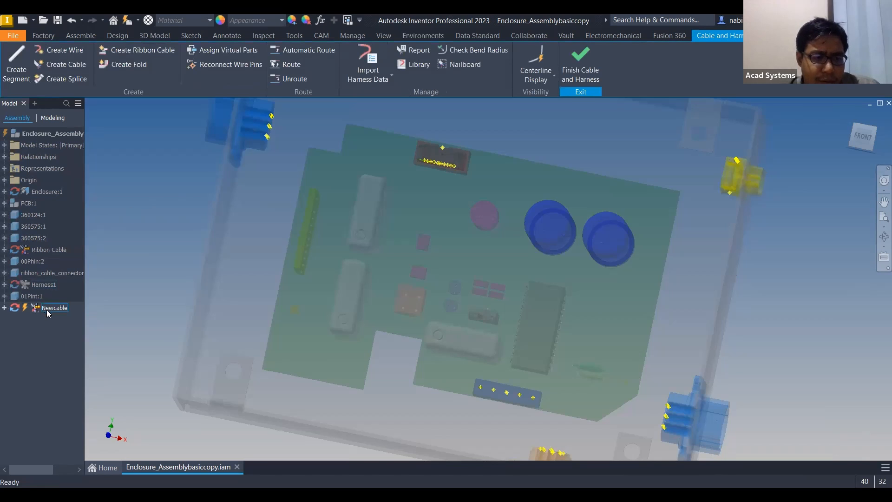
- Examine the Harness1, Ribbon Cable and Newcable entries of the assembly and the components they relate to
click(43, 286)
click(36, 253)
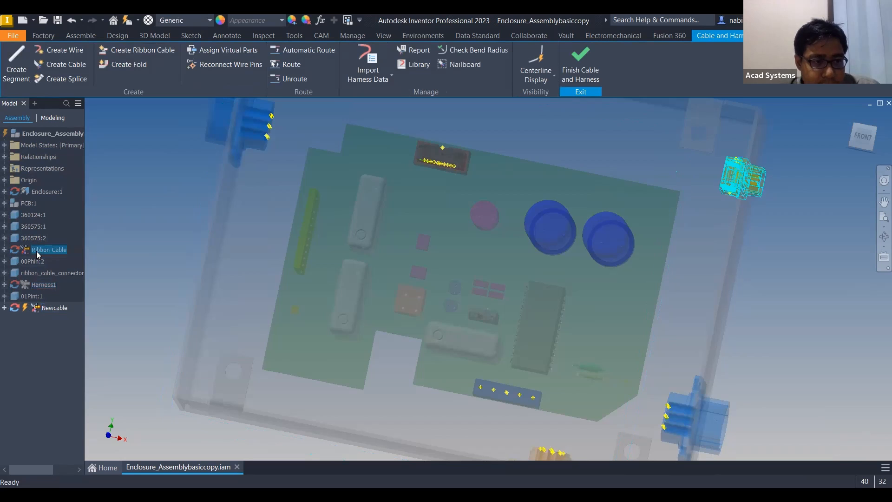
click(38, 194)
click(42, 255)
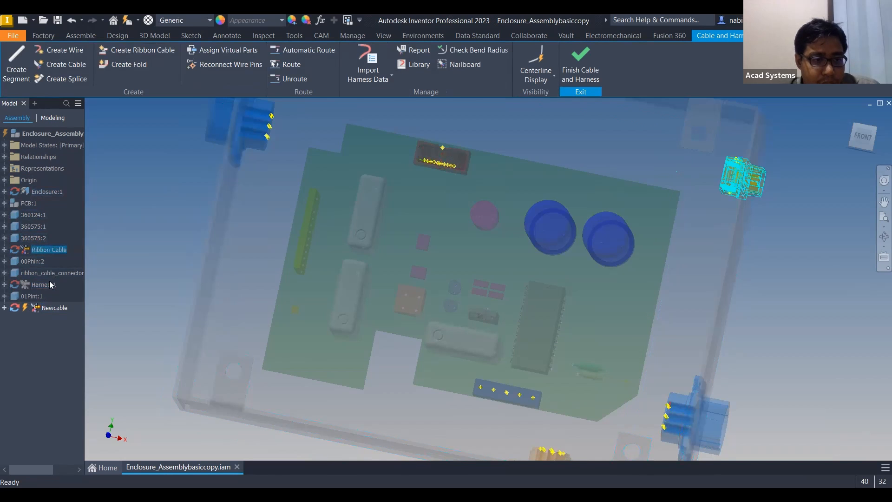
click(53, 307)
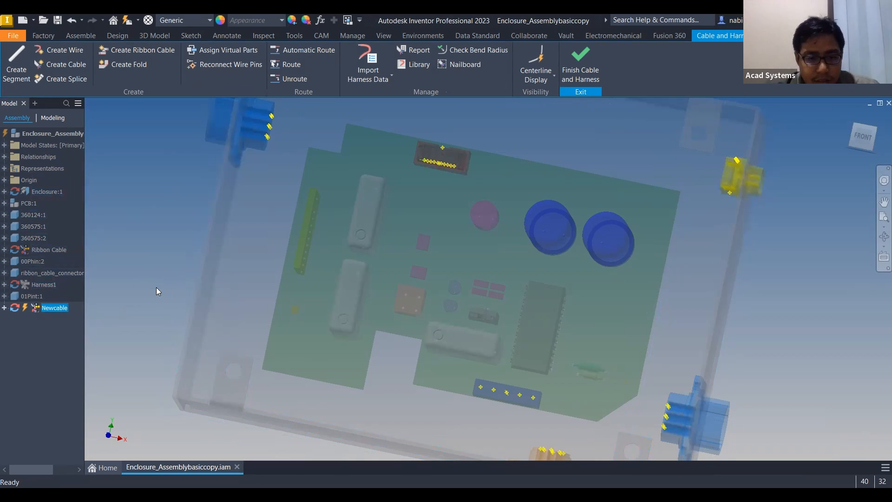
shift+middle_drag(178, 284, 321, 254)
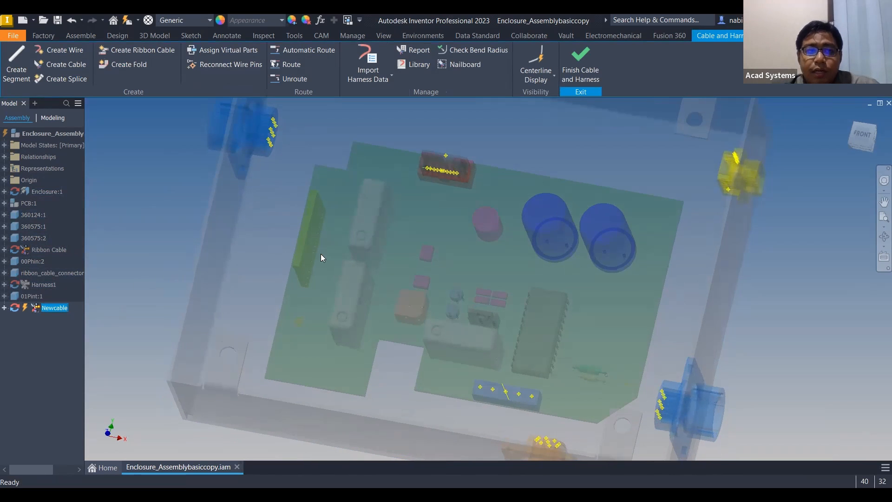
click(168, 227)
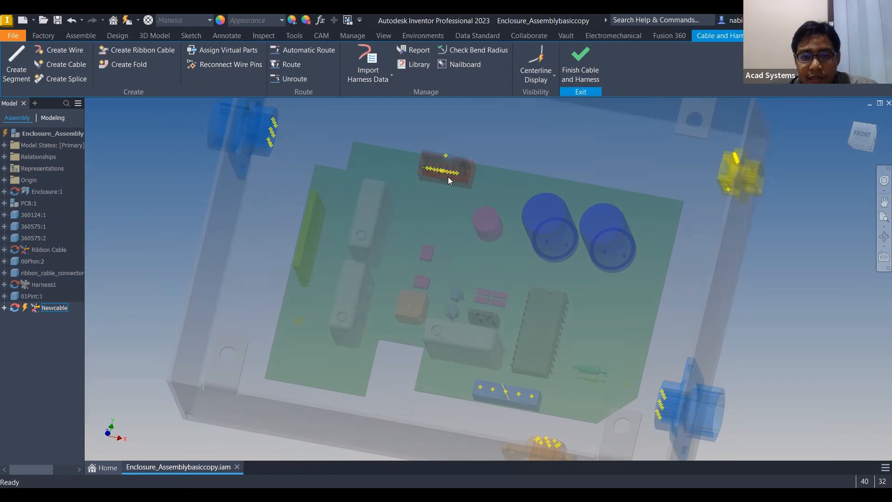
- Inspect the pin points on the red board connector and finish editing the Newcable harness
scroll(449, 179, down, 5)
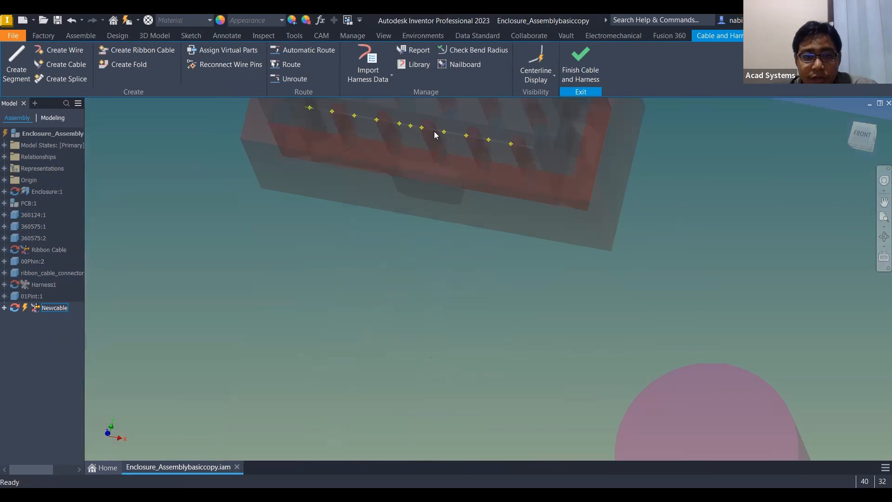
scroll(428, 183, down, 3)
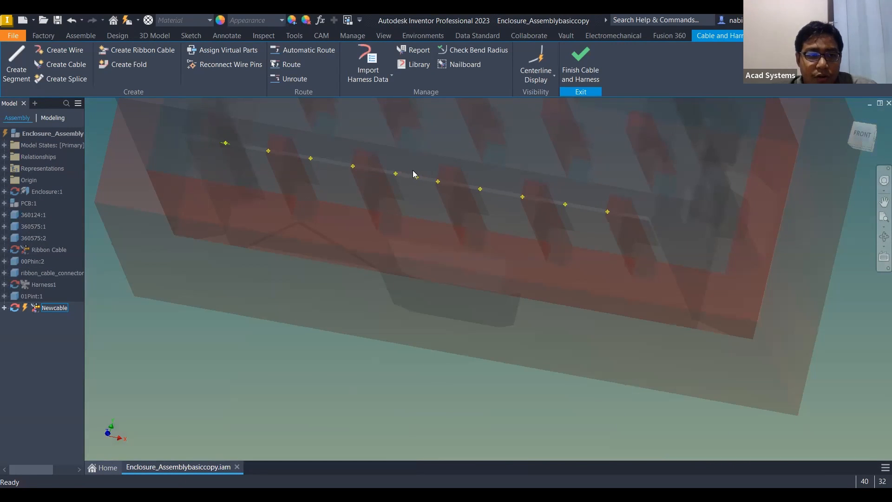
click(416, 177)
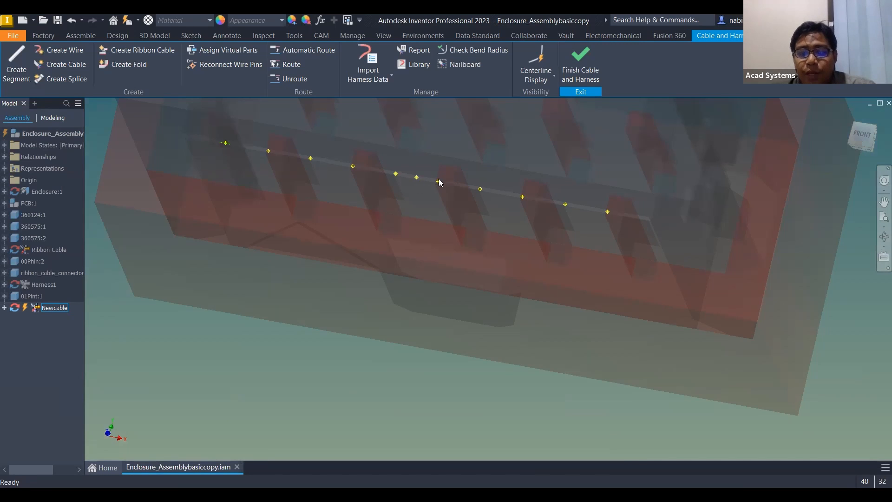
scroll(441, 183, up, 10)
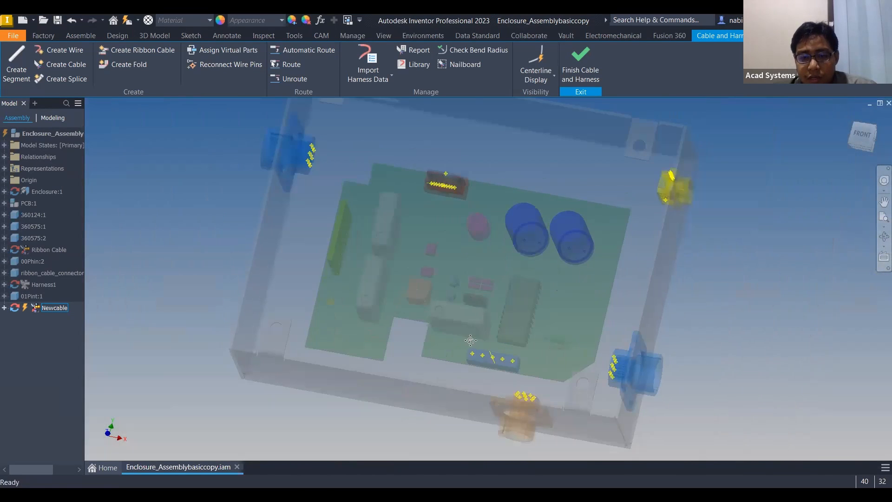
mouse_move(470, 340)
shift+middle_down()
mouse_move(454, 287)
mouse_move(464, 269)
mouse_move(445, 260)
shift+middle_up()
scroll(420, 344, down, 3)
shift+middle_drag(420, 344, 557, 124)
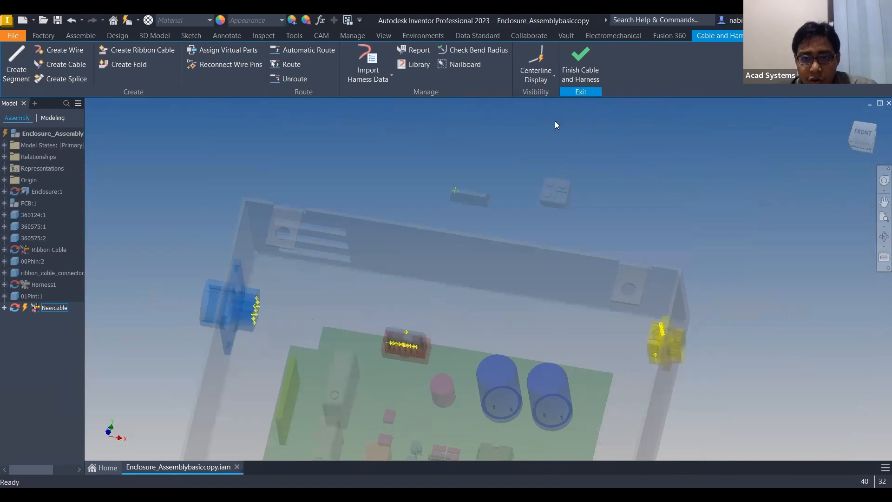
click(581, 65)
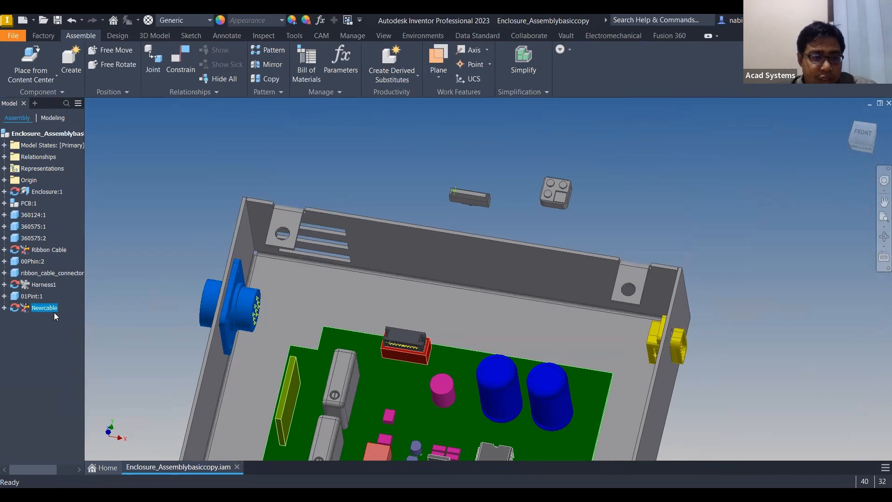
click(98, 298)
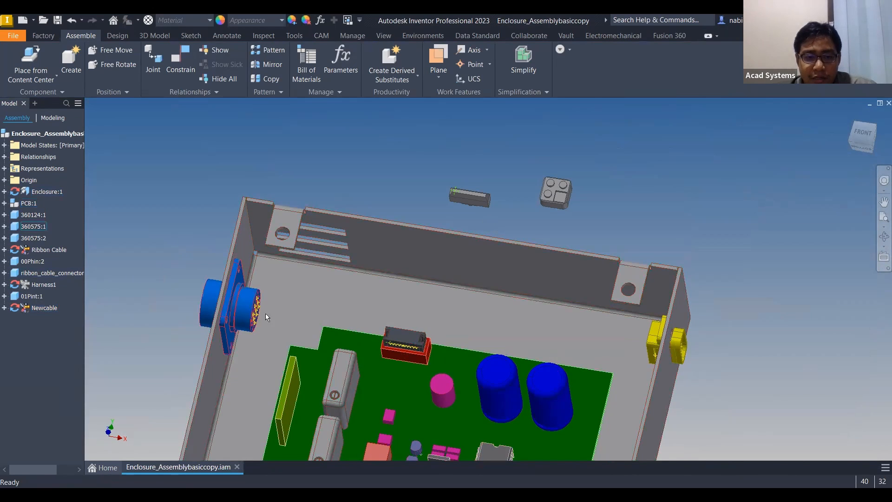
- Open the loose connector part 01Pint, located outside the enclosure, for editing in its own window
scroll(266, 313, up, 5)
scroll(604, 304, down, 3)
middle_drag(688, 302, 409, 444)
middle_drag(621, 227, 482, 252)
drag(587, 235, 596, 203)
click(660, 248)
middle_drag(610, 271, 511, 321)
click(515, 273)
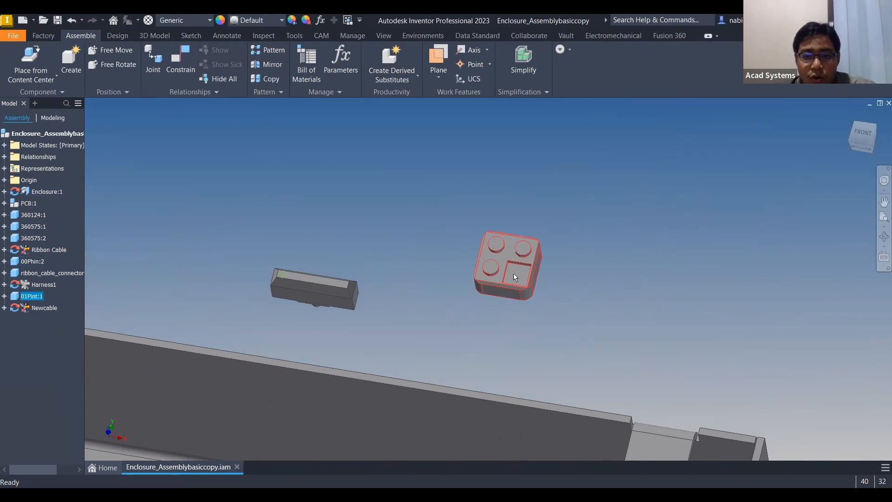
right_click(30, 298)
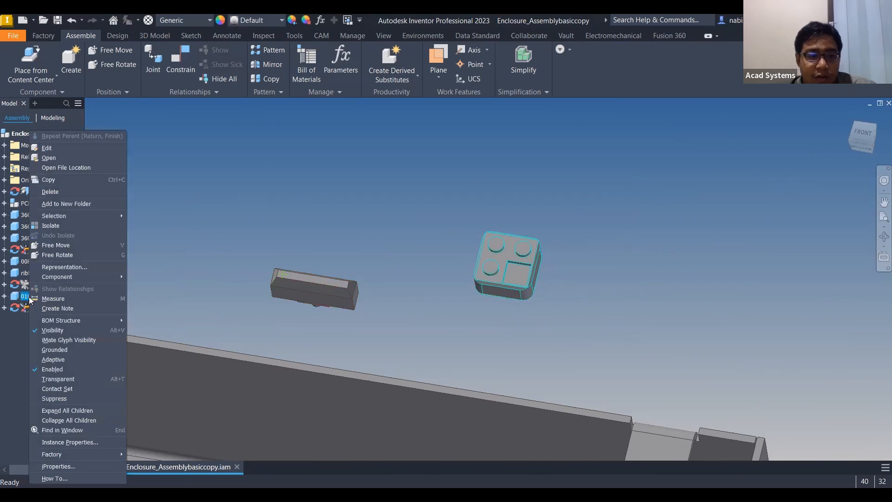
click(66, 161)
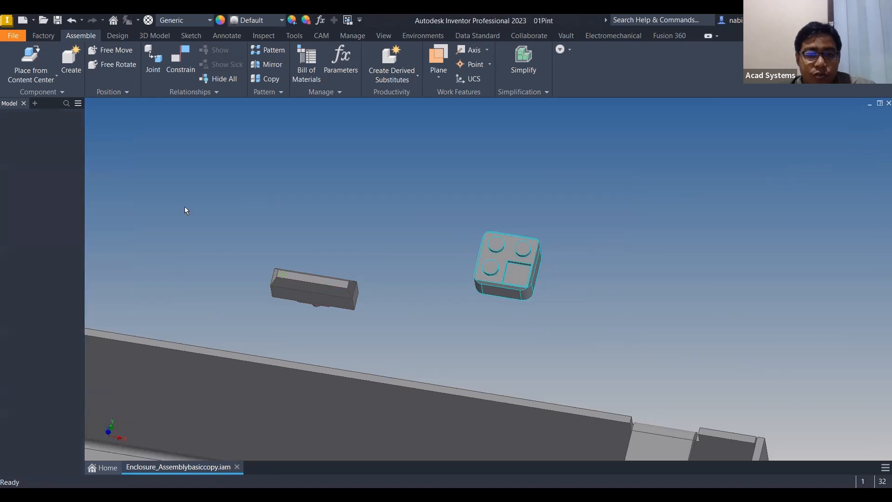
- Hide the Harness command group for part modelling and display it again
scroll(428, 230, down, 3)
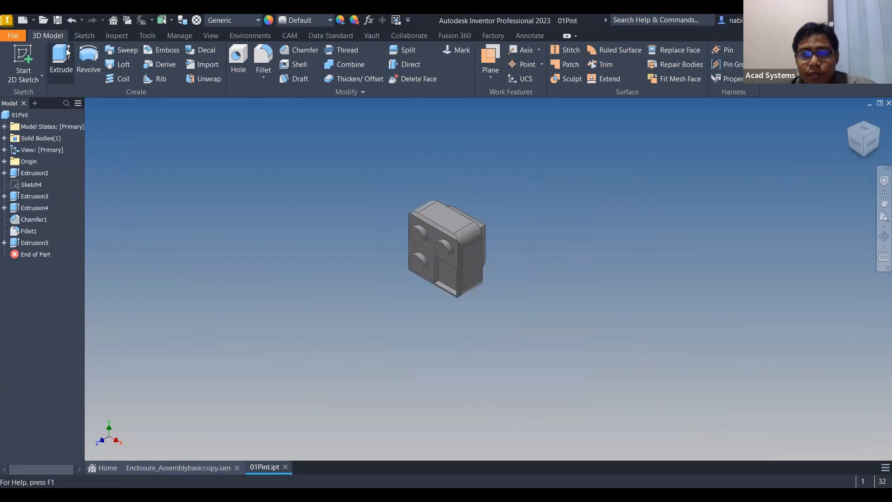
scroll(701, 116, up, 3)
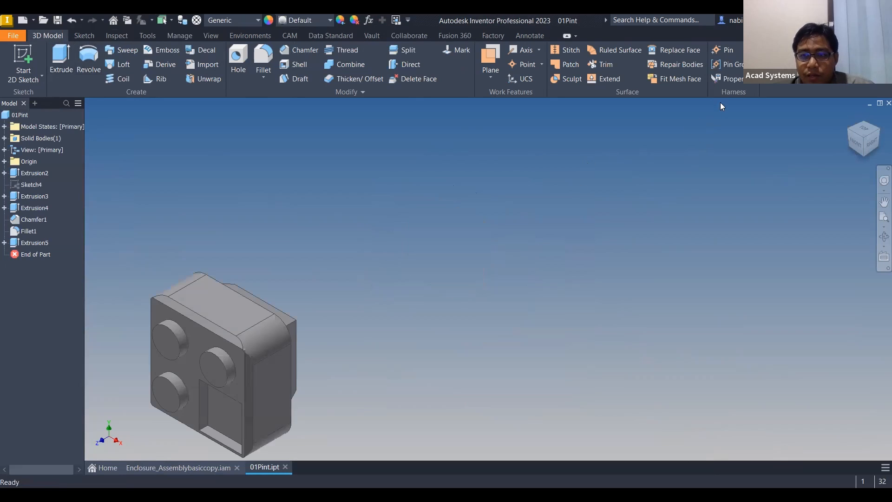
middle_drag(507, 241, 685, 156)
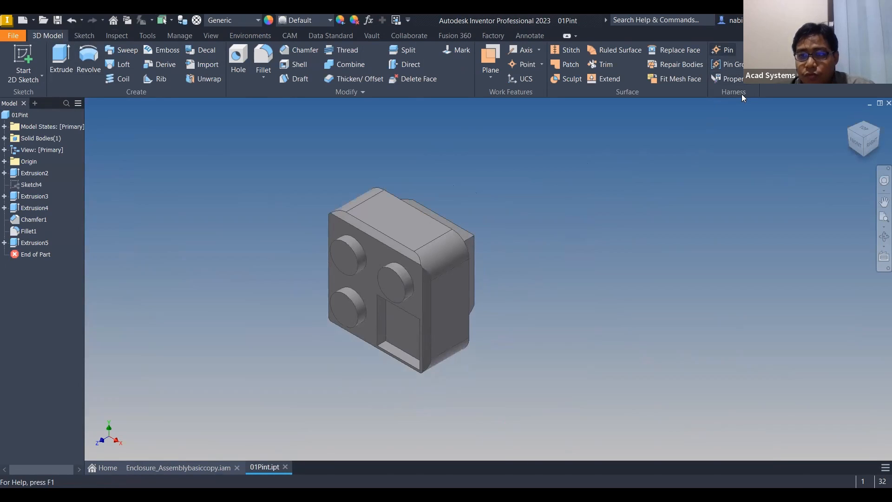
right_click(761, 85)
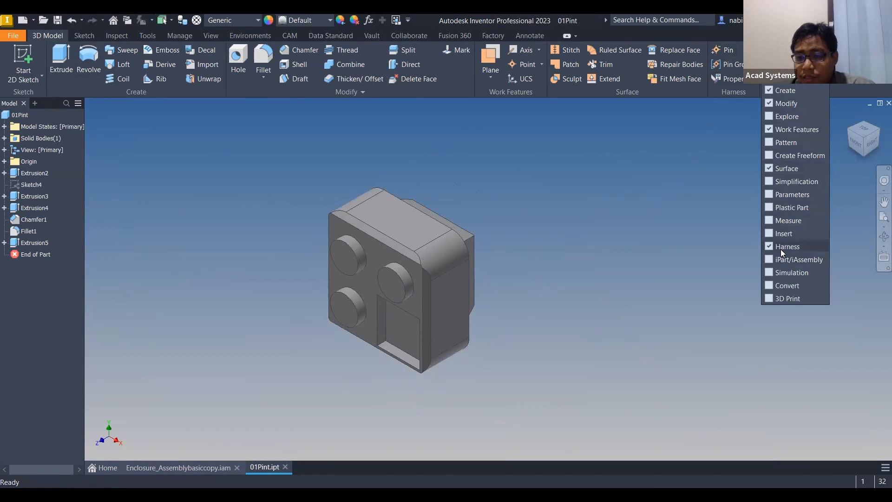
click(771, 249)
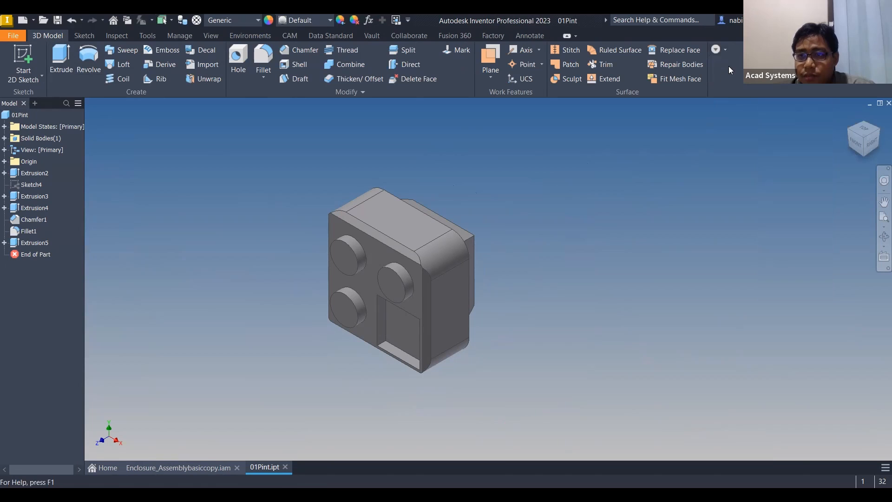
click(726, 51)
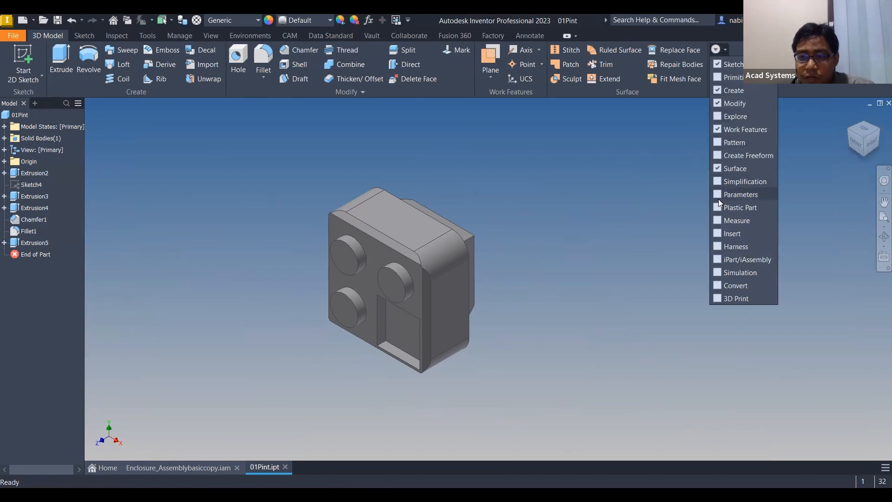
click(723, 248)
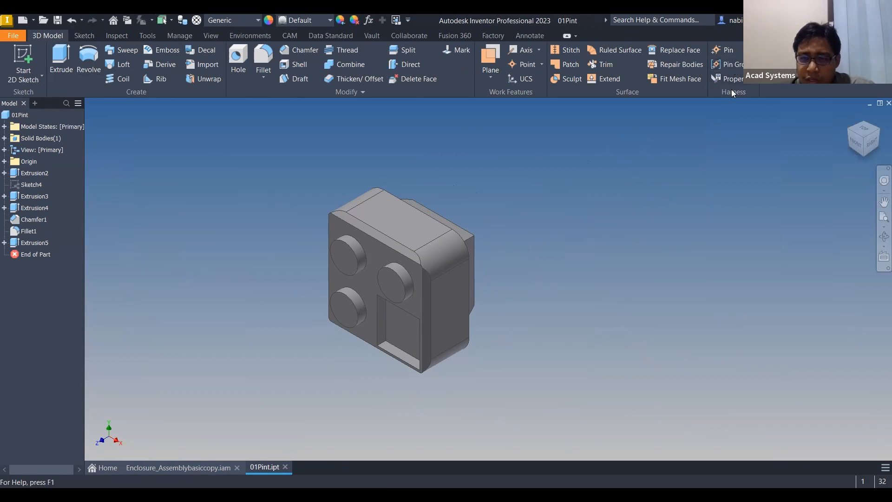
- Create a work plane offset 10 mm from the end face of the lower round boss on the connector
middle_drag(639, 143, 714, 154)
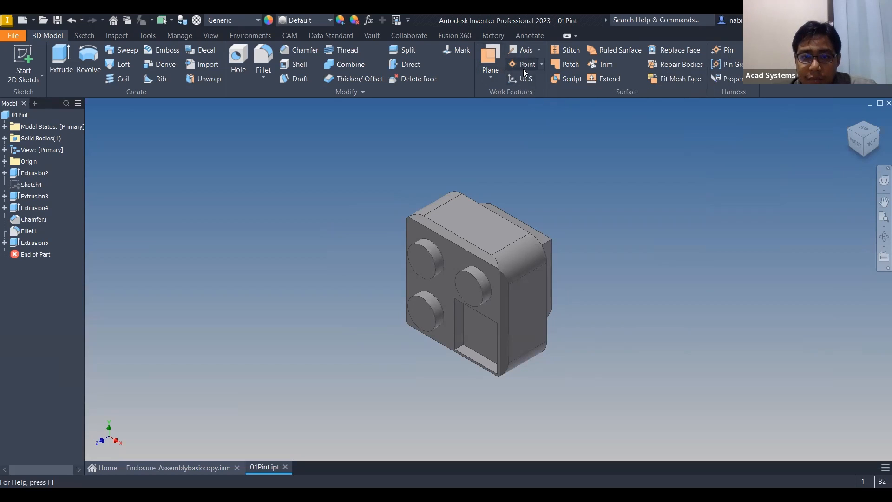
click(496, 59)
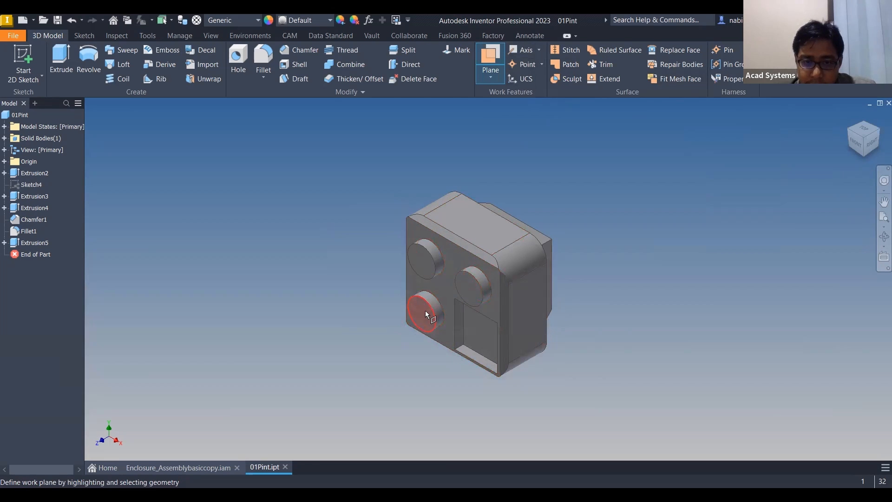
drag(422, 314, 376, 338)
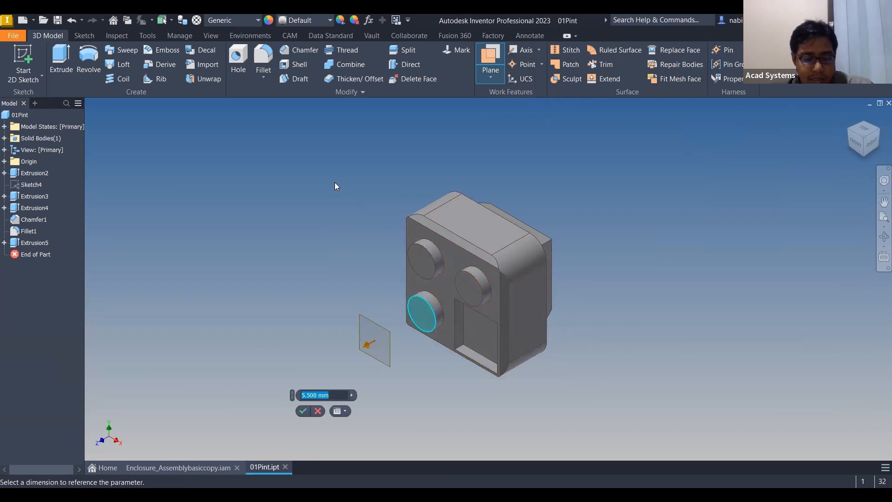
text(15)
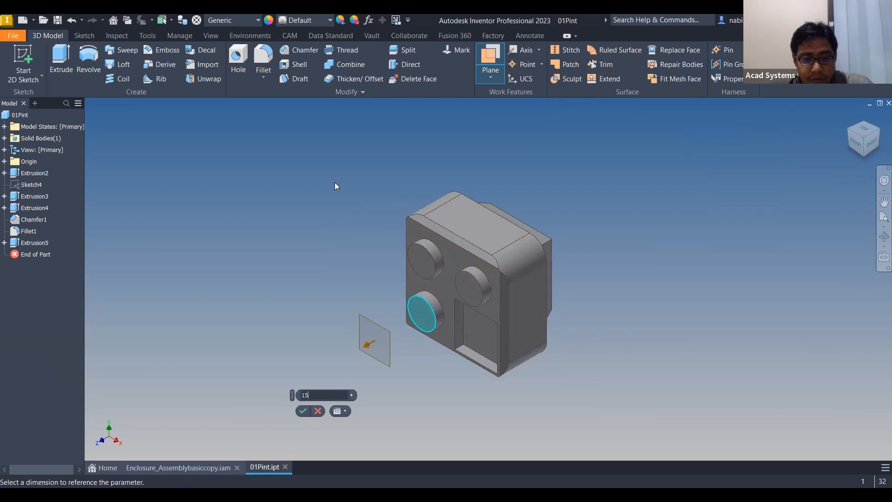
drag(313, 396, 280, 398)
text(10)
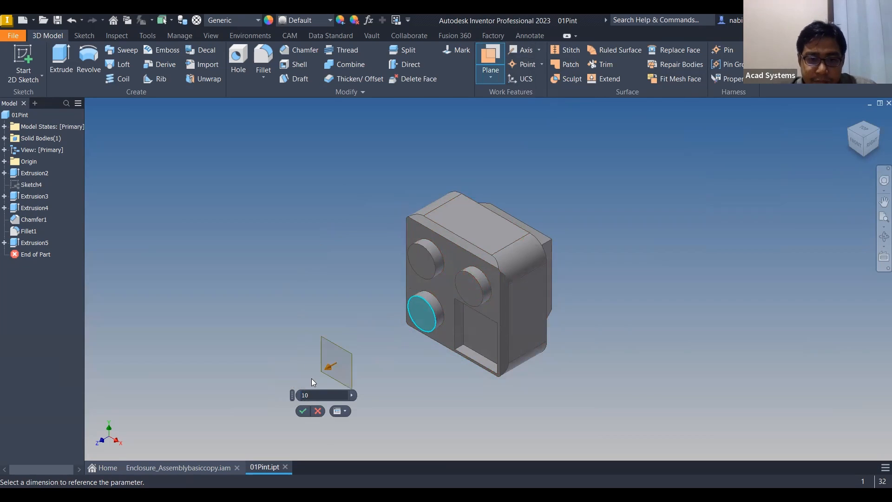
click(301, 411)
- Create a work axis along the short inner corner edge of the square recess beside the round bosses
shift+middle_drag(509, 361, 493, 190)
click(521, 50)
scroll(443, 316, up, 5)
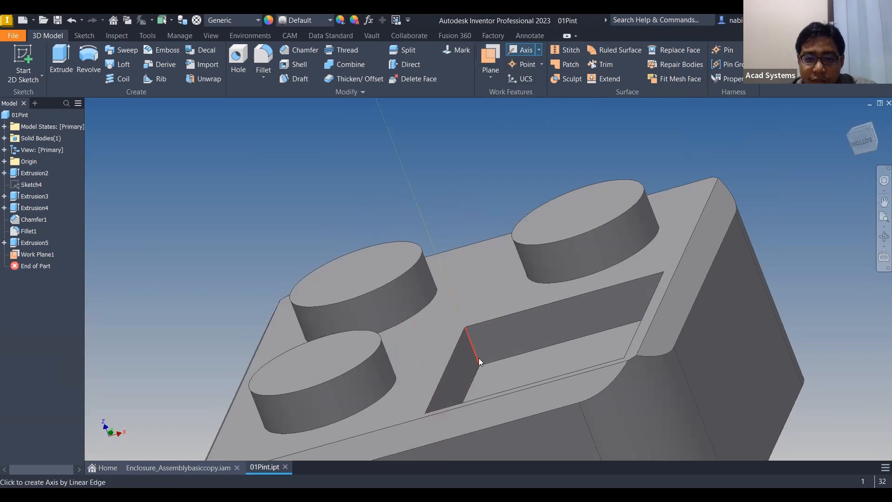
click(478, 357)
scroll(471, 256, down, 5)
scroll(472, 251, down, 3)
shift+middle_drag(471, 249, 478, 279)
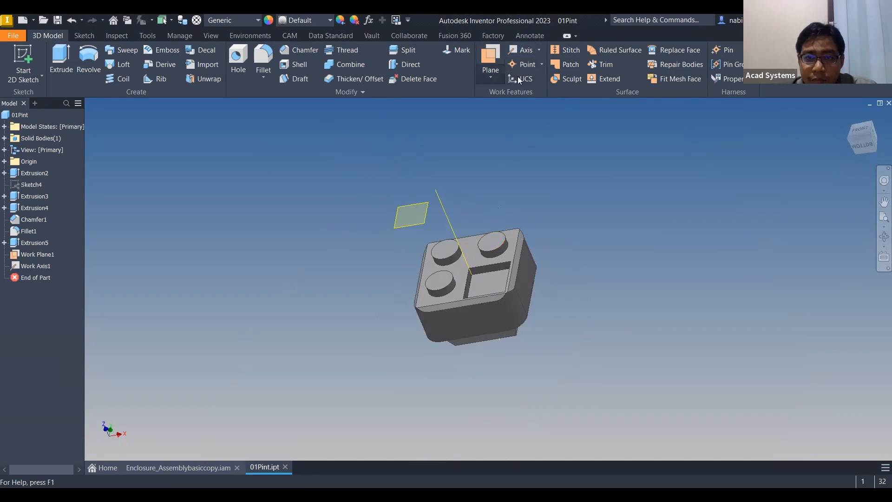
- Create a work point where the offset work plane and the recess-edge work axis intersect
click(528, 66)
click(422, 207)
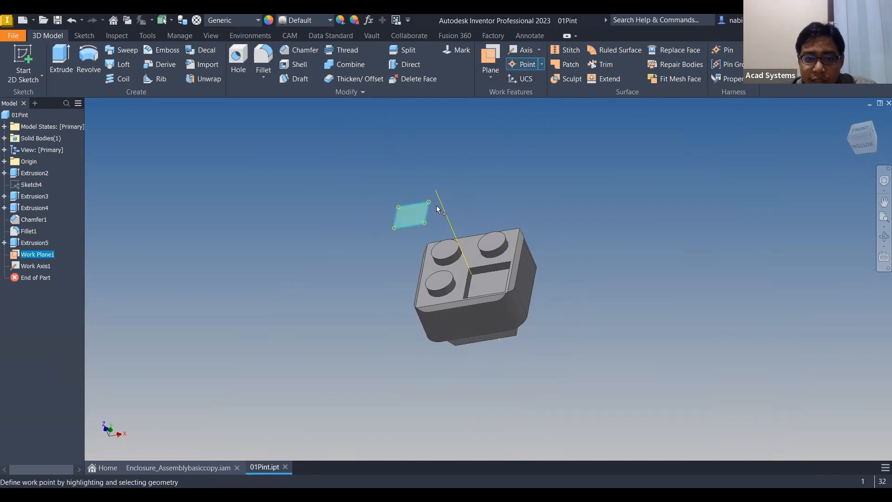
click(441, 206)
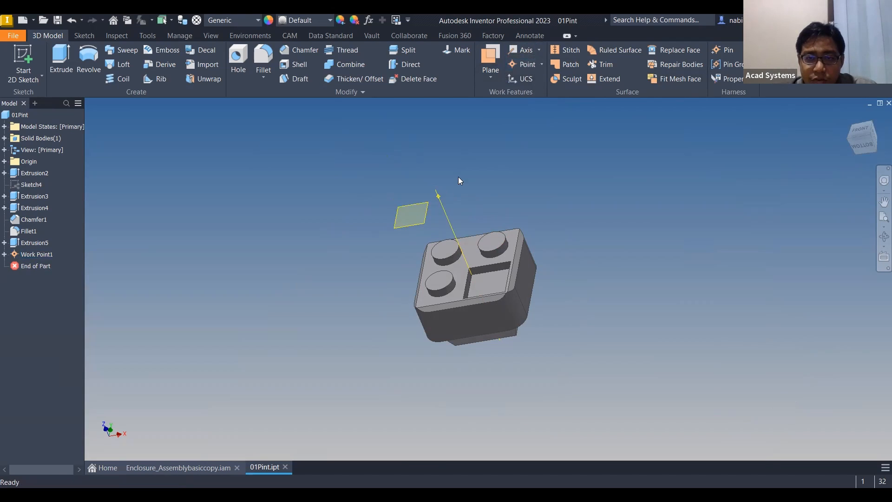
scroll(440, 196, up, 4)
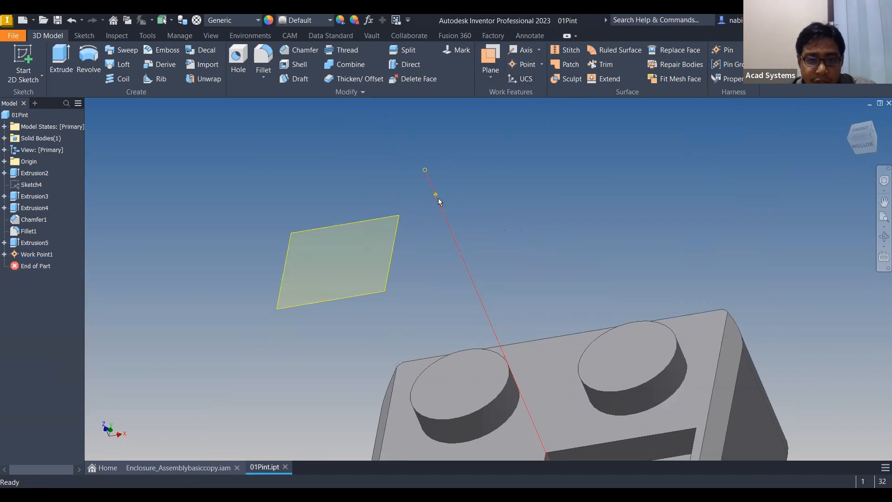
- Hide Work Plane1 and Work Axis1 beneath Work Point1, leaving the work point displayed
click(4, 254)
click(40, 266)
shift+click(42, 278)
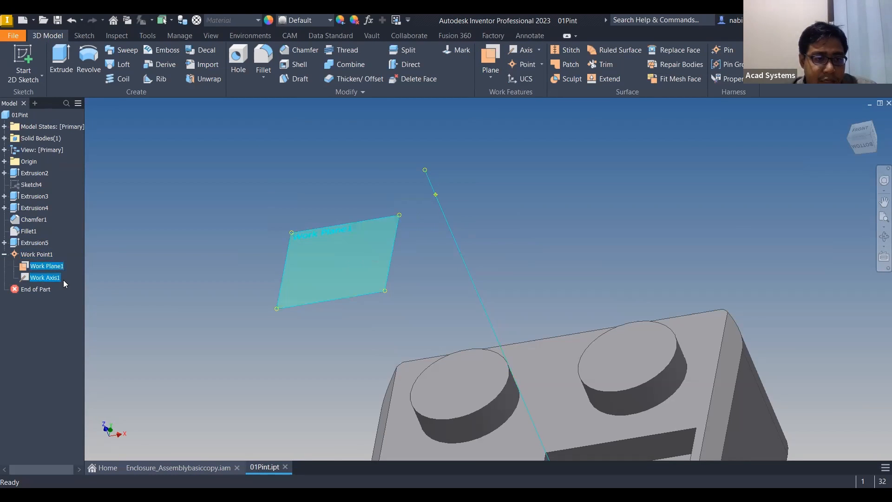
right_click(56, 278)
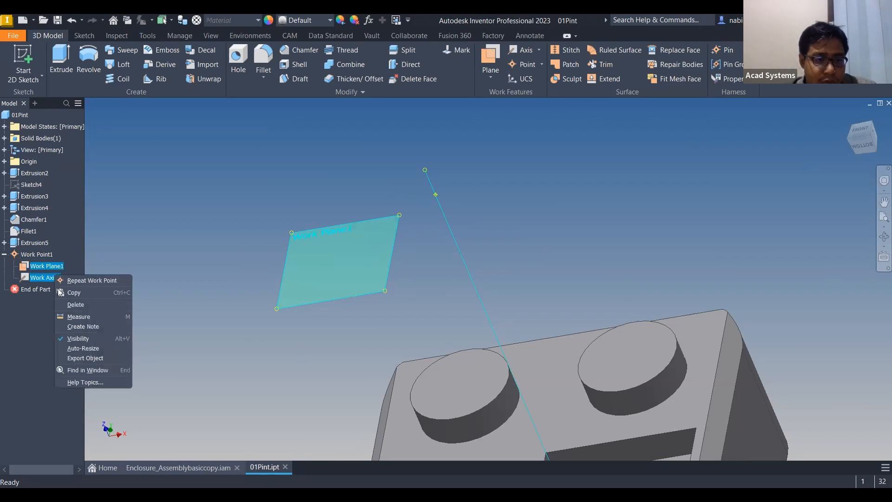
click(80, 339)
mouse_move(437, 255)
shift+middle_down()
mouse_move(423, 295)
mouse_move(355, 294)
mouse_move(422, 253)
mouse_move(400, 255)
mouse_move(407, 296)
shift+middle_up()
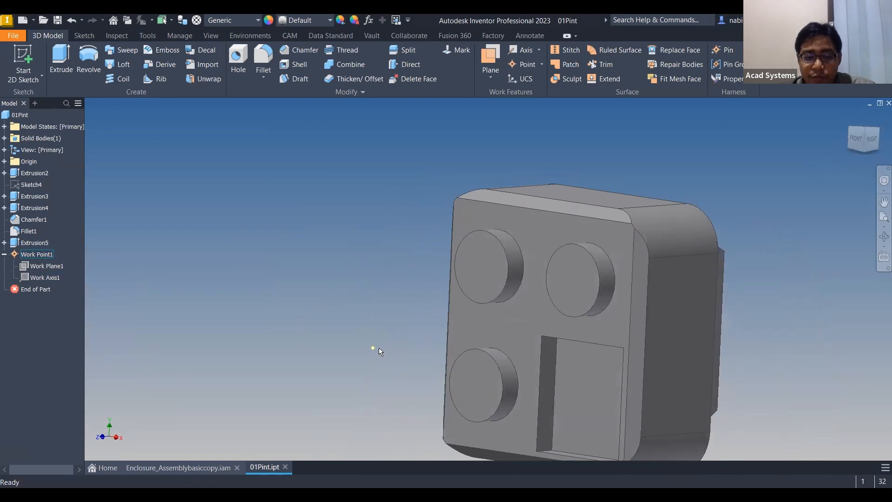
- Start a harness pin on the connector's flat top face, inspect its custom properties and cancel the placement
shift+middle_drag(506, 327, 681, 208)
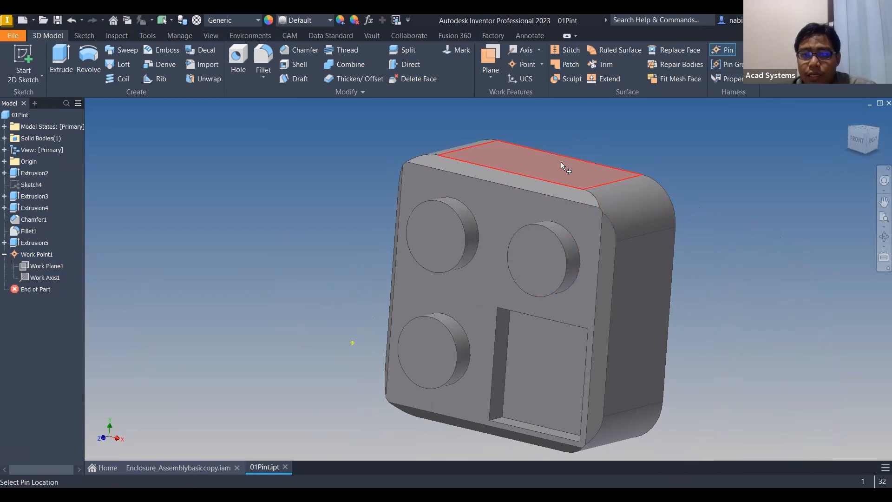
click(553, 177)
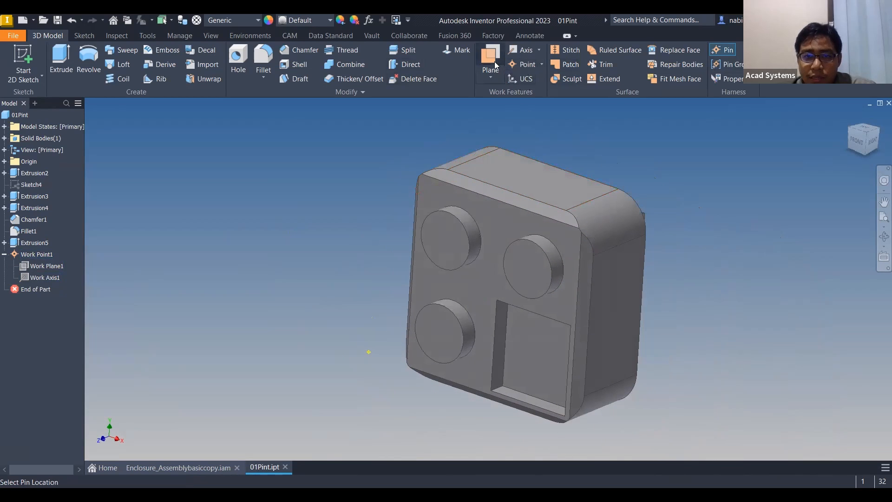
middle_drag(577, 135, 572, 162)
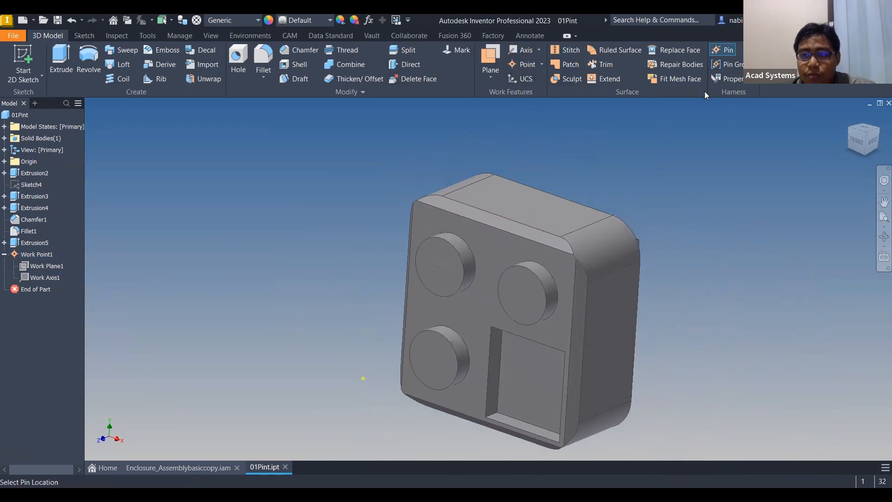
click(497, 194)
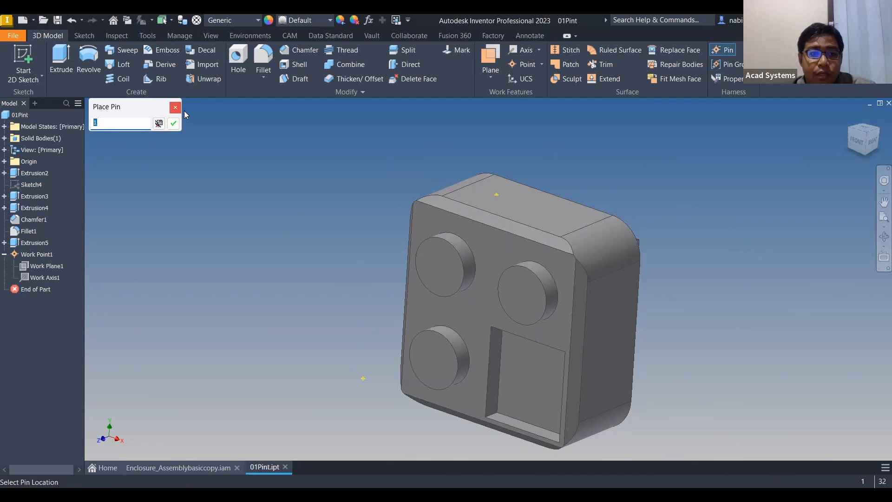
click(160, 125)
click(57, 42)
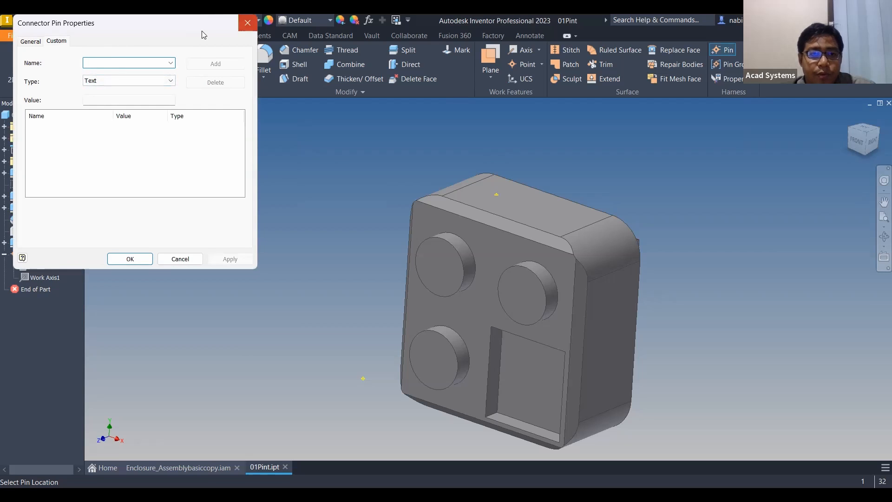
key(Escape)
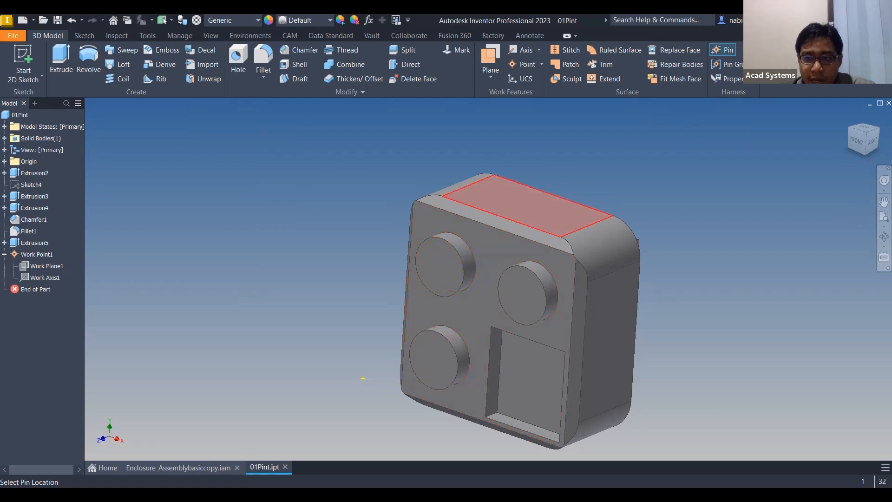
scroll(458, 252, up, 3)
scroll(464, 251, down, 3)
middle_drag(484, 232, 516, 196)
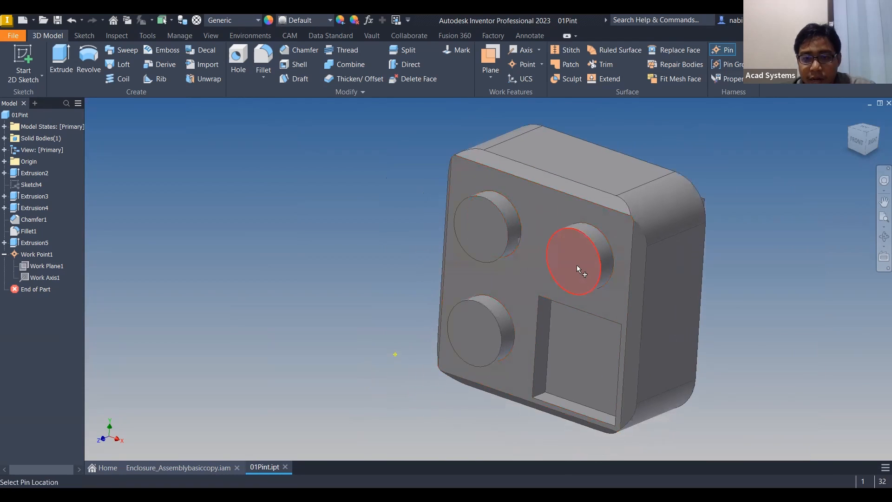
click(582, 252)
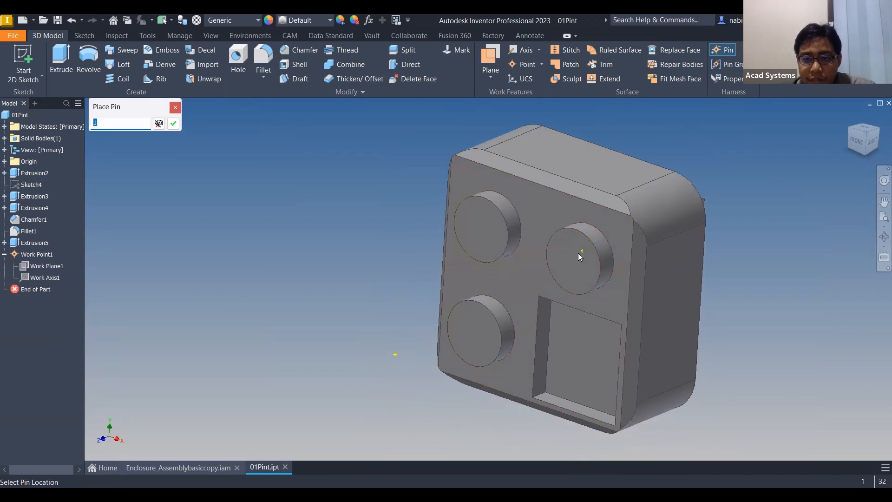
click(177, 107)
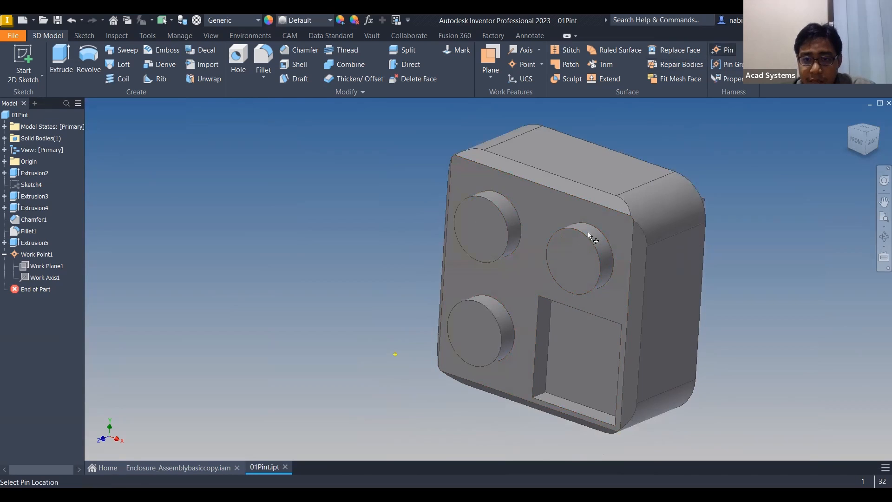
- Place harness pins Pn1, Pn2 and Pn3 at the circle centres of the upper-right, upper-left and lower-left round bosses, respectively
click(512, 224)
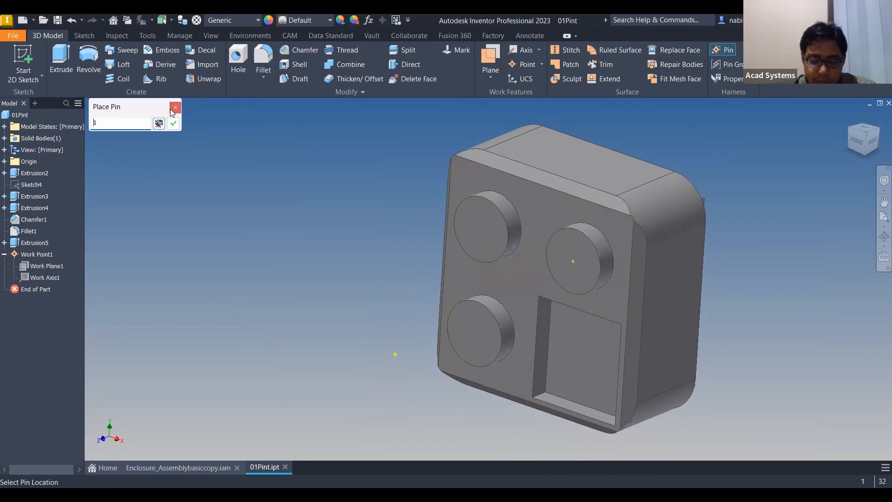
text(Pn1)
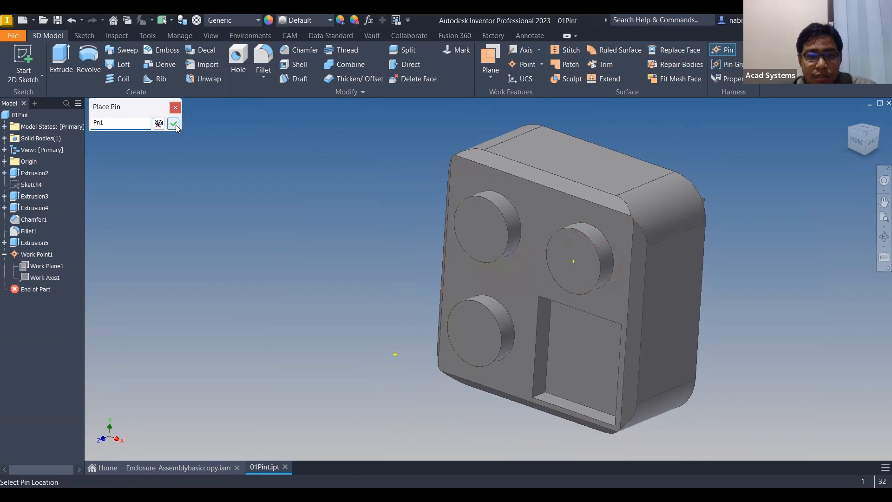
click(174, 124)
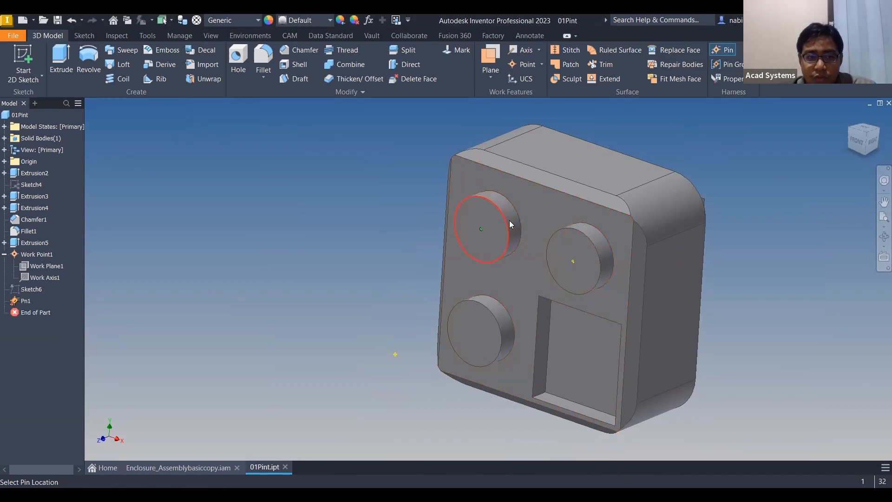
click(511, 225)
text(Pn2)
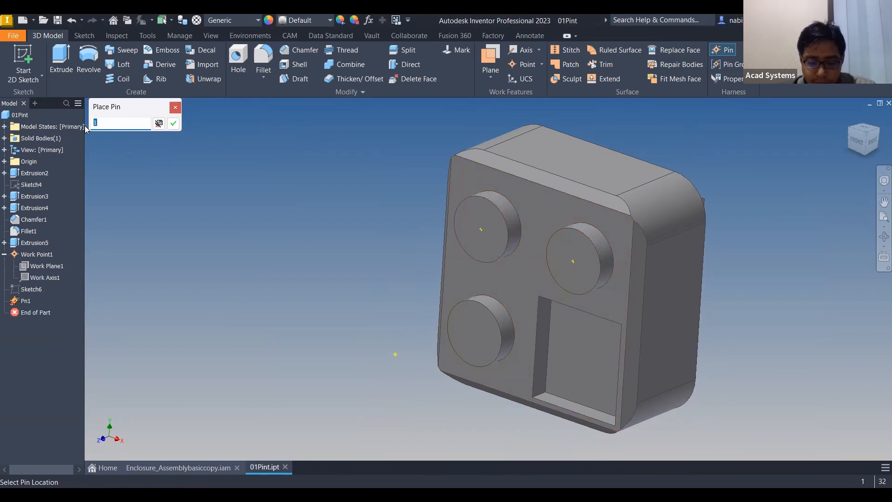
click(173, 124)
click(495, 313)
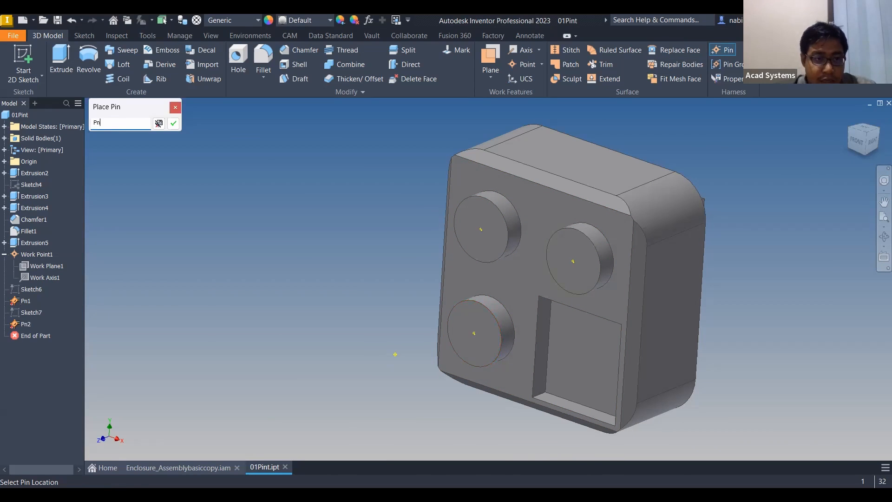
click(173, 124)
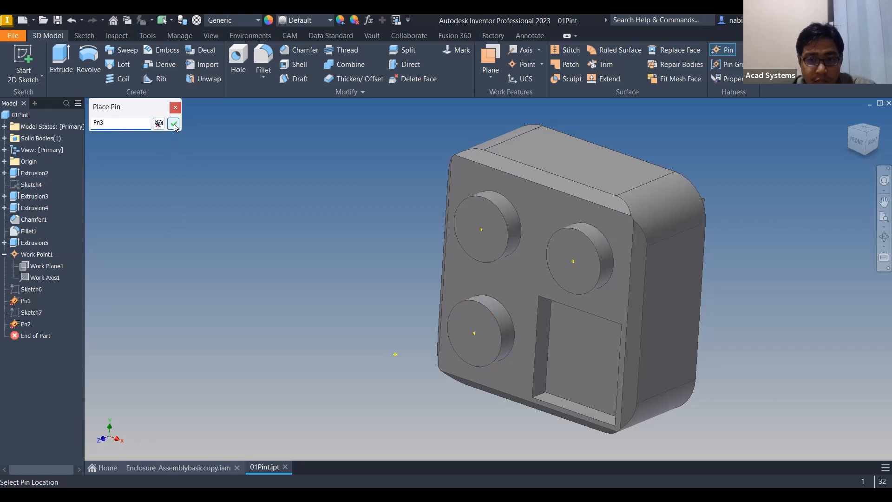
- Place harness pin Pn4 near the middle of the square recess floor and finish placing pins
shift+middle_drag(593, 333, 585, 366)
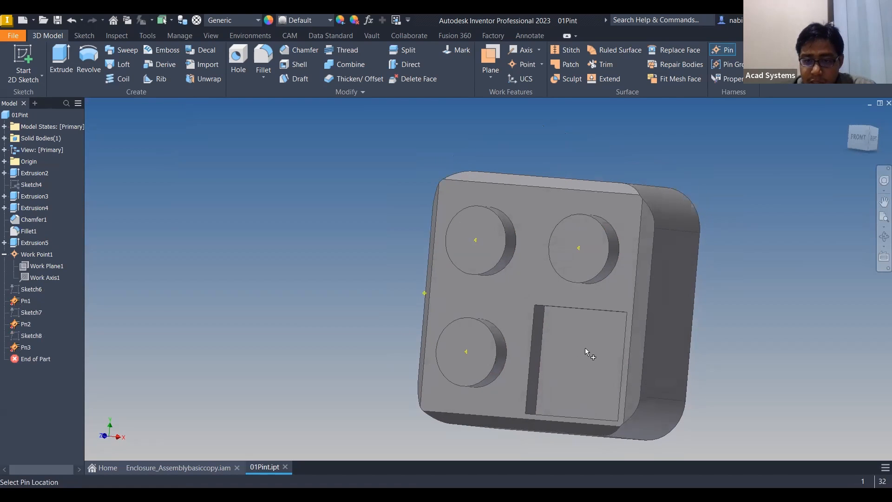
click(576, 359)
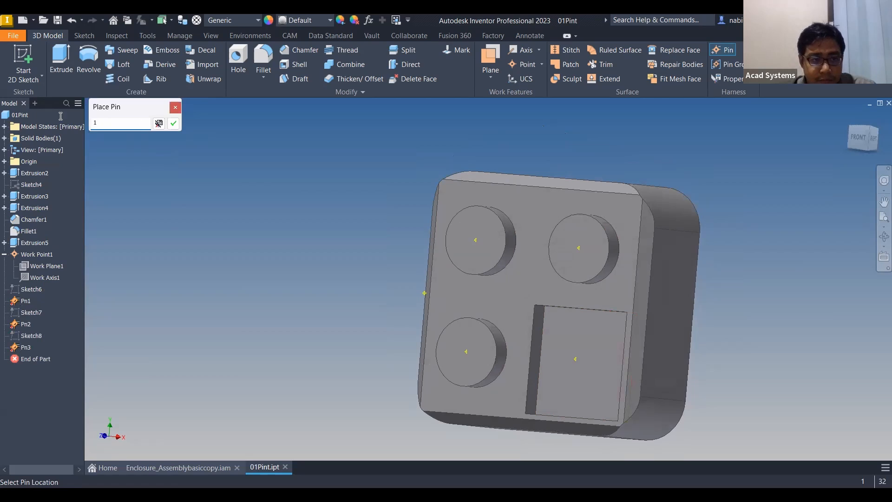
text(Pn4)
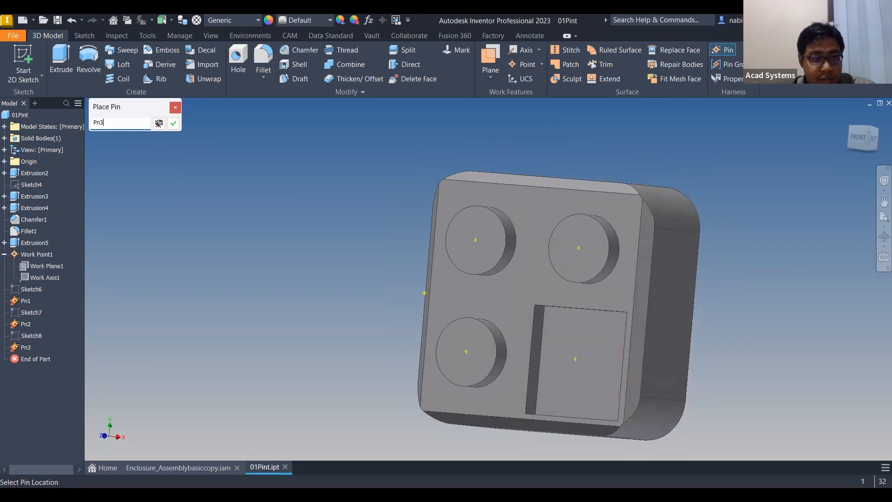
click(173, 126)
shift+middle_drag(452, 290, 494, 329)
right_click(669, 140)
click(683, 144)
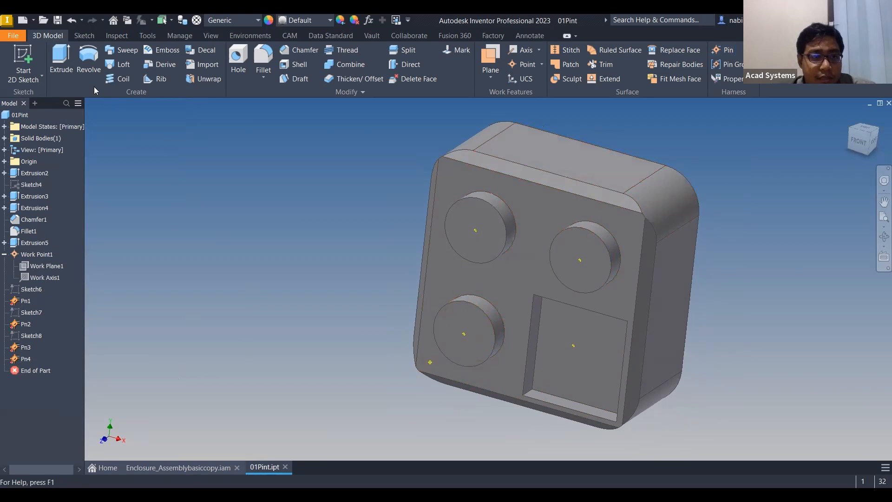
- Save the 01Pint part without logging in to Vault and return to the Enclosure_Assemblybasiccopy assembly
click(58, 21)
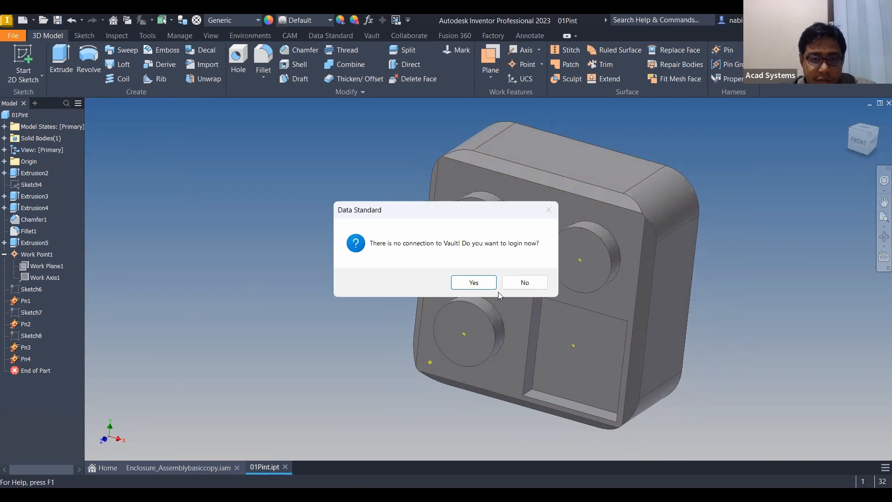
click(514, 280)
click(223, 467)
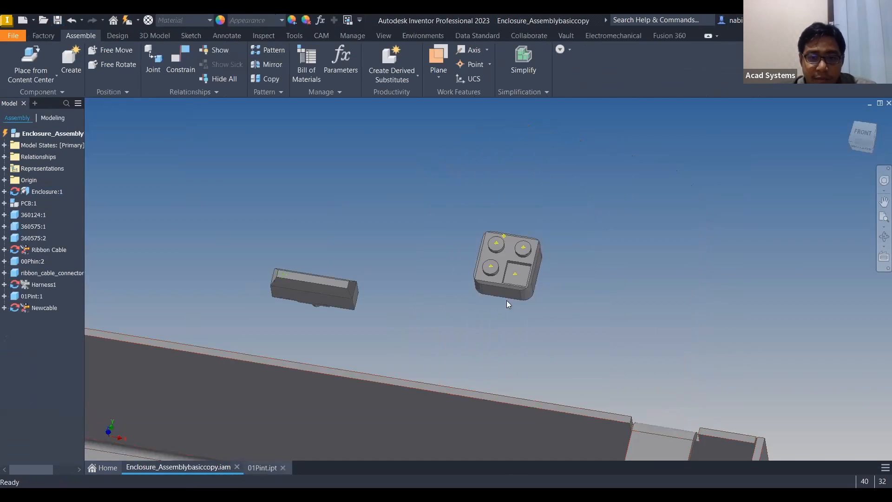
- Open the Newcable harness for editing in the enclosure assembly, with the loose connector's new pins in view
shift+middle_drag(498, 268, 528, 55)
scroll(539, 264, up, 3)
middle_drag(539, 264, 555, 276)
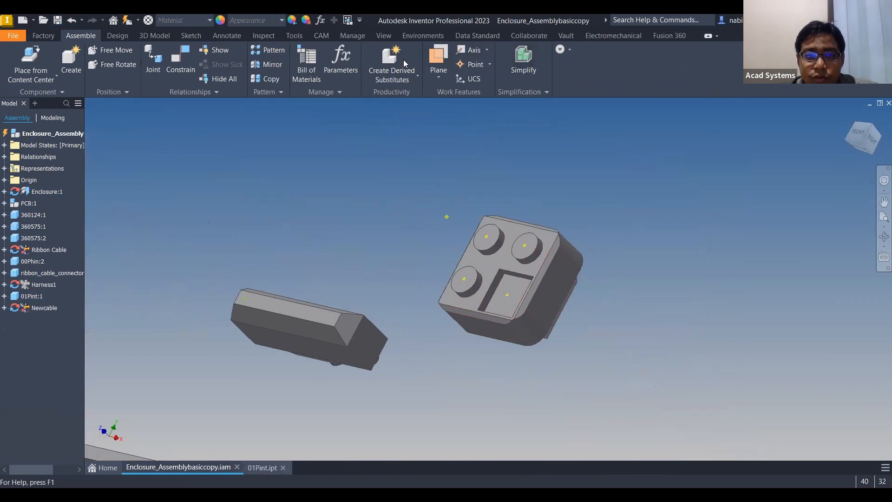
double_click(41, 308)
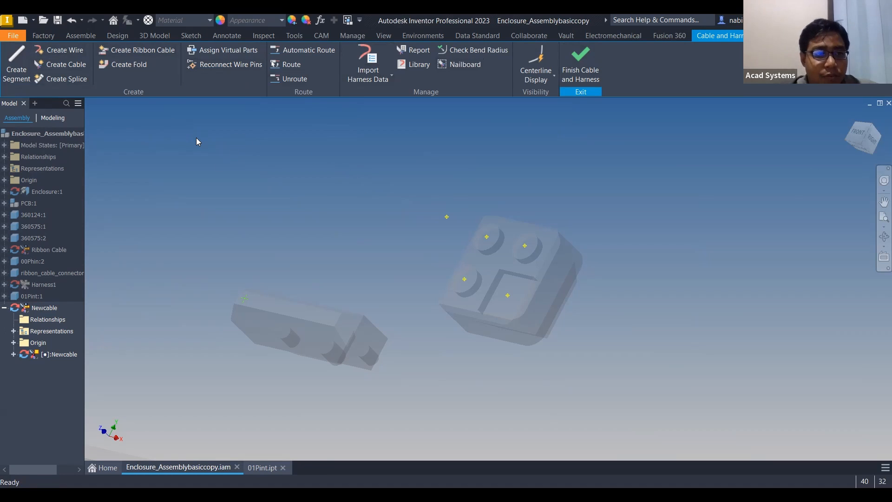
- Create a Default Library Wire from the loose connector's upper-right boss pin to the first end pin in the yellow connector's row
click(65, 50)
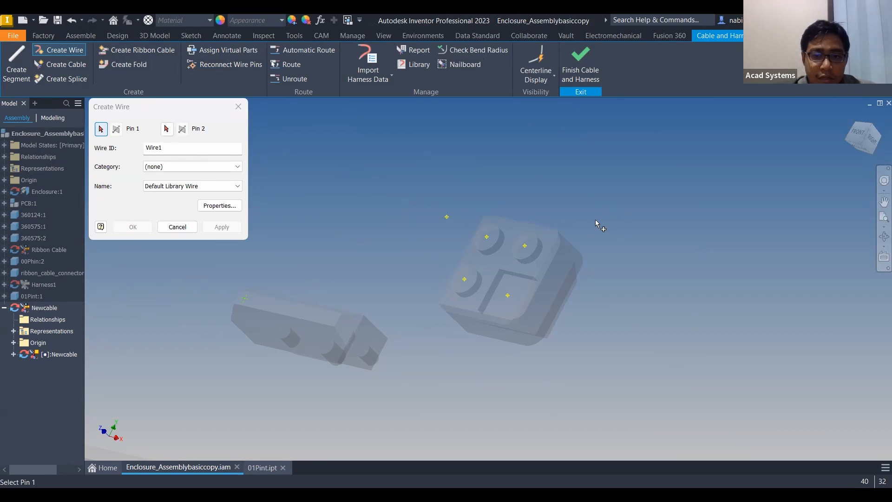
click(525, 245)
scroll(459, 319, down, 5)
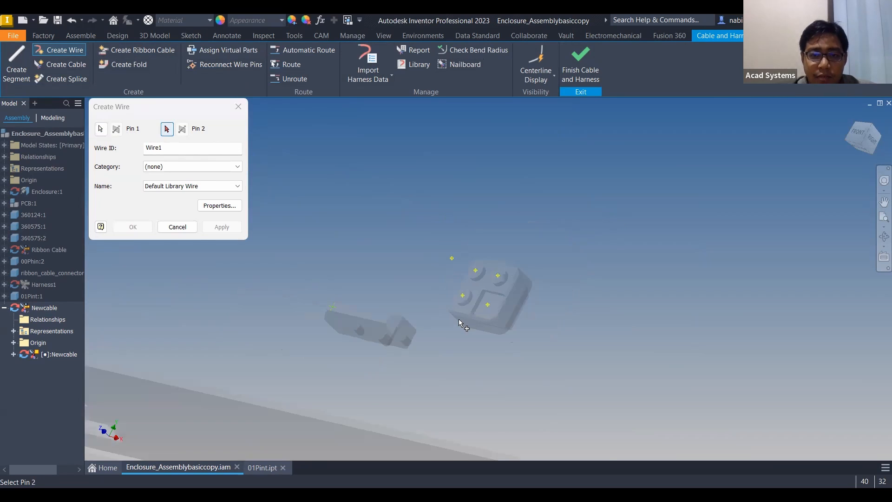
shift+middle_drag(451, 329, 437, 279)
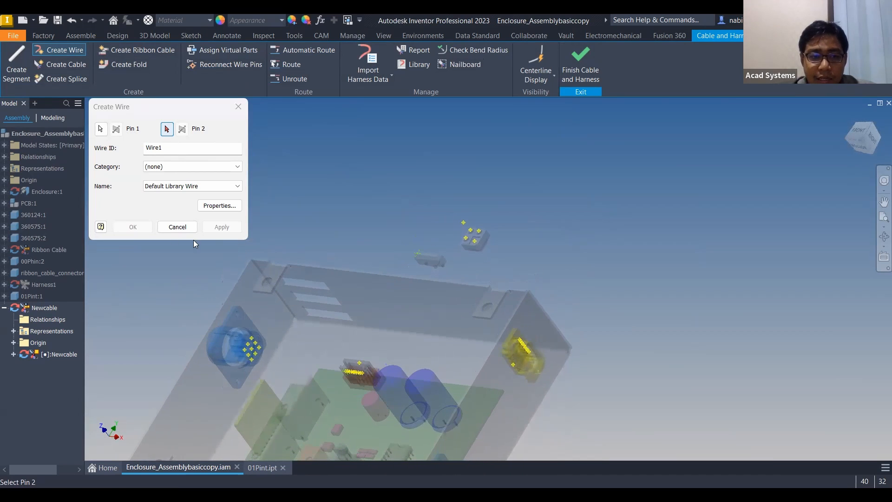
scroll(525, 349, up, 5)
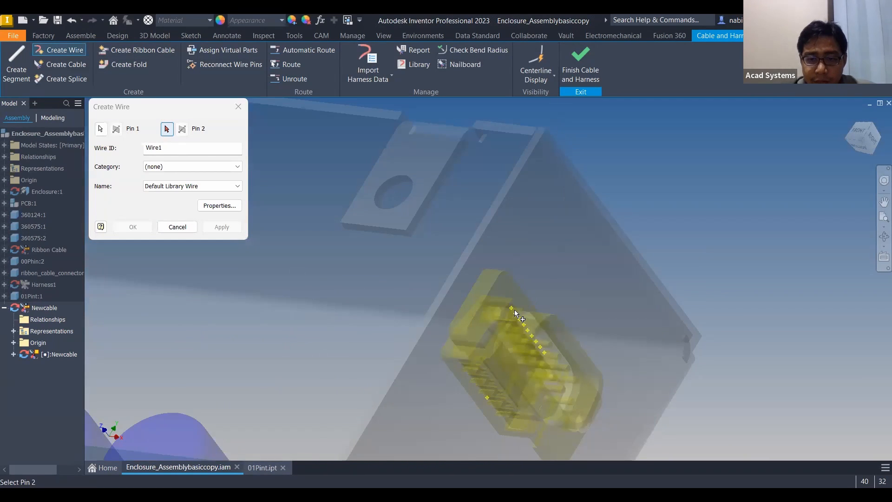
click(514, 308)
scroll(514, 308, down, 5)
shift+middle_drag(607, 295, 649, 284)
click(226, 229)
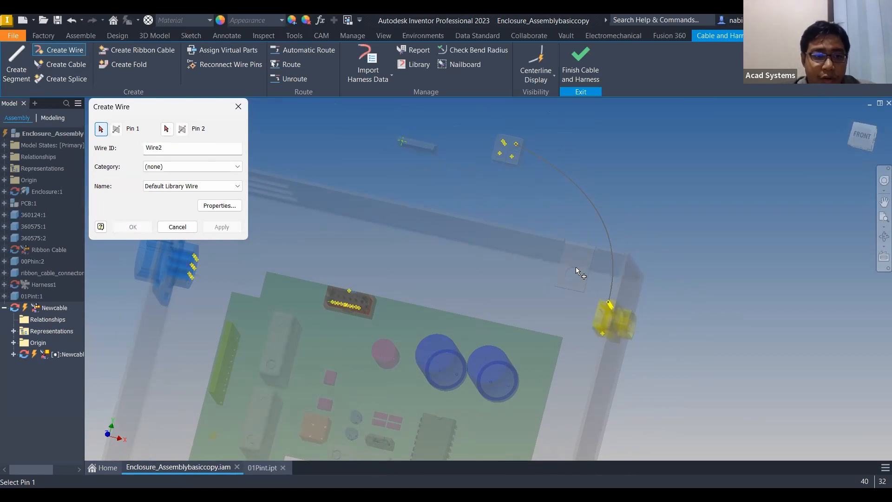
- Finish wire creation and switch the Newcable harness from centerline to Rendered Display
middle_drag(590, 197, 556, 217)
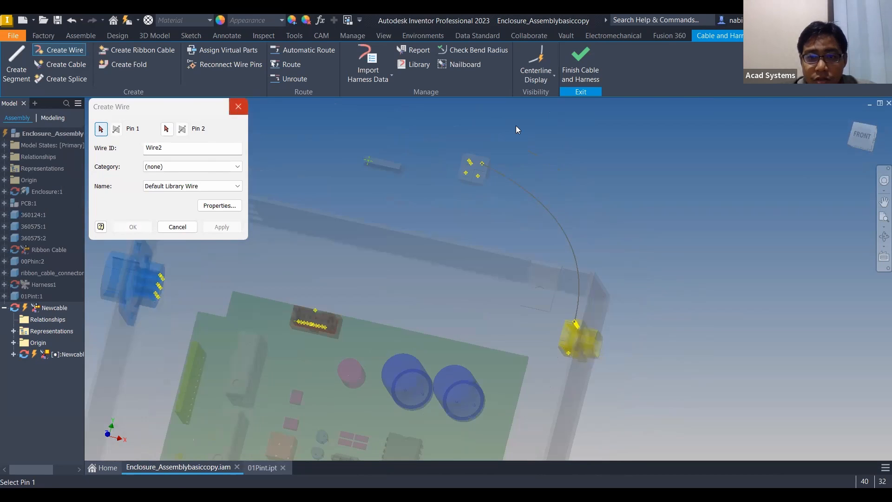
shift+middle_drag(496, 150, 465, 216)
scroll(492, 181, up, 4)
middle_drag(492, 181, 452, 204)
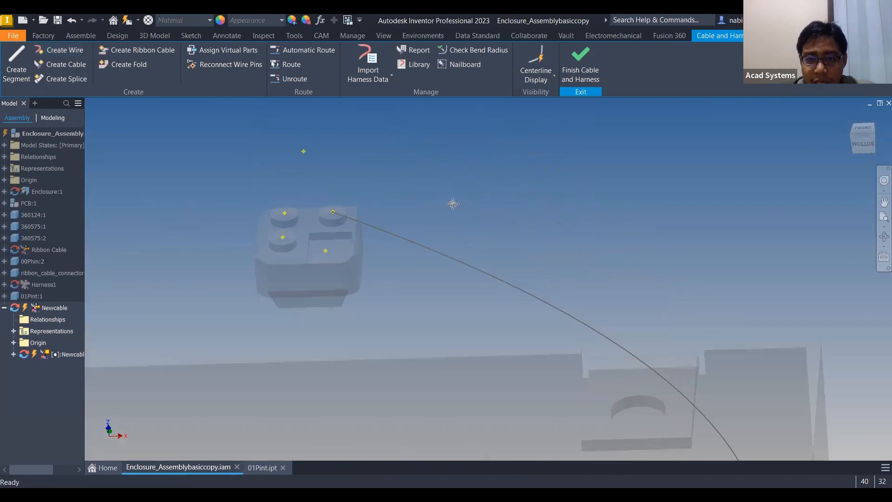
scroll(453, 203, down, 2)
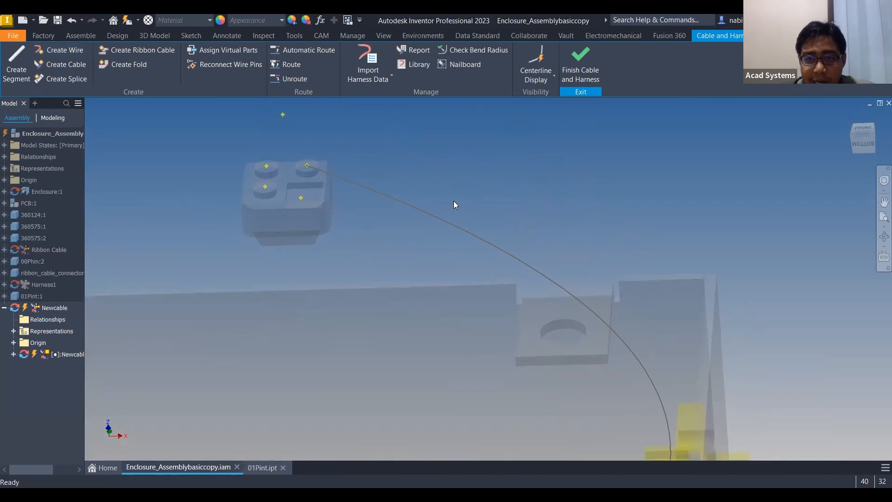
click(537, 81)
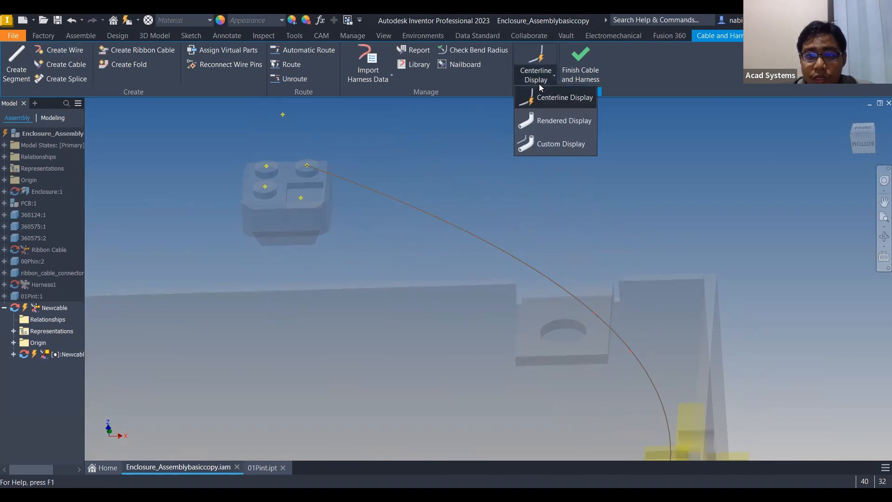
click(545, 80)
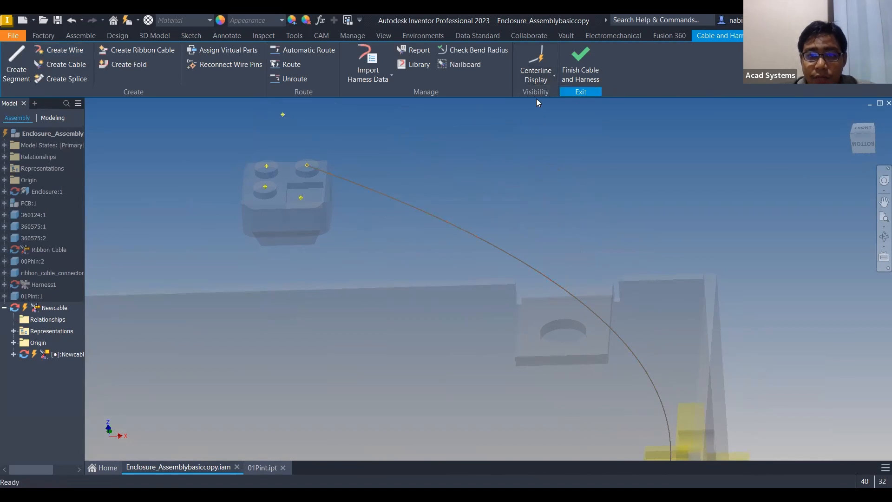
click(532, 73)
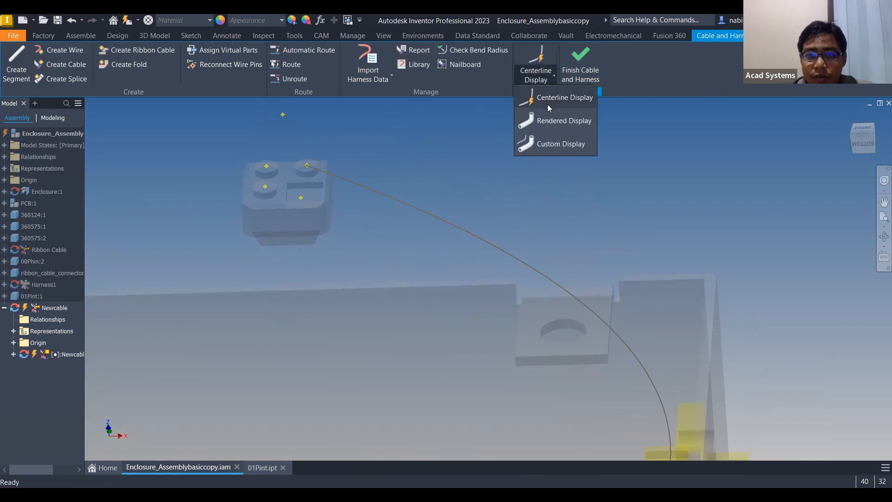
click(560, 126)
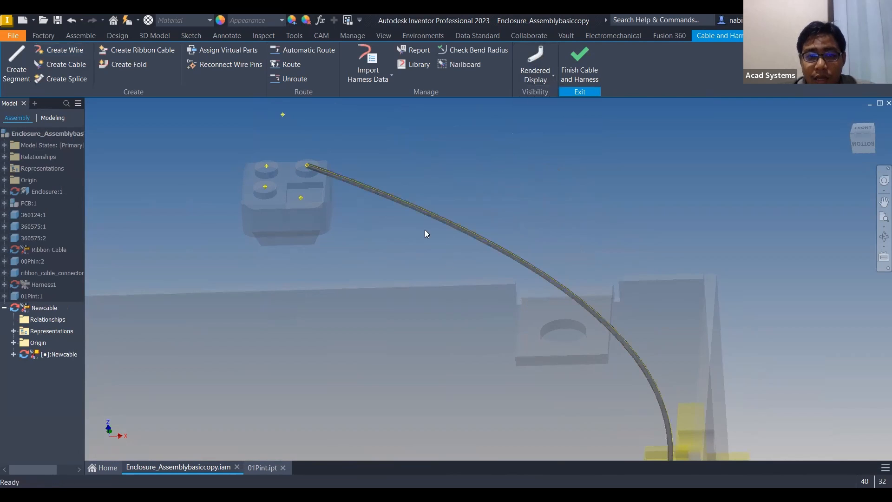
scroll(544, 320, up, 2)
shift+middle_drag(453, 306, 457, 328)
scroll(391, 240, up, 2)
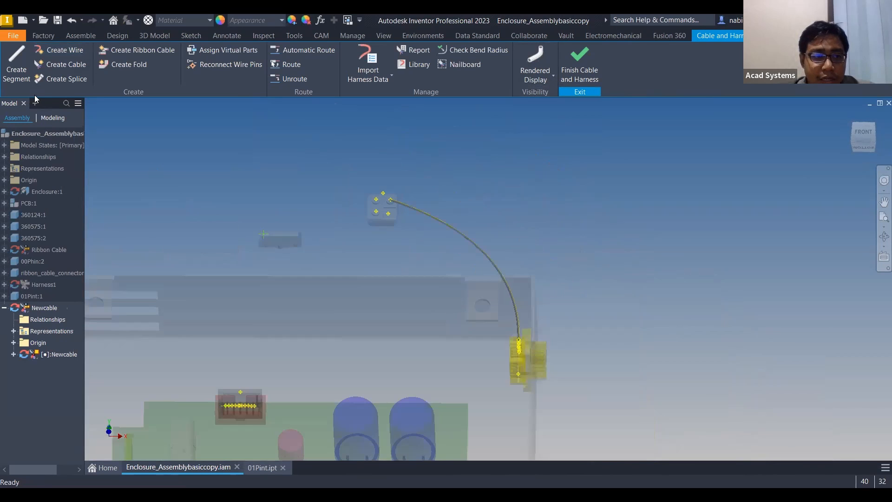
click(73, 51)
scroll(405, 236, down, 3)
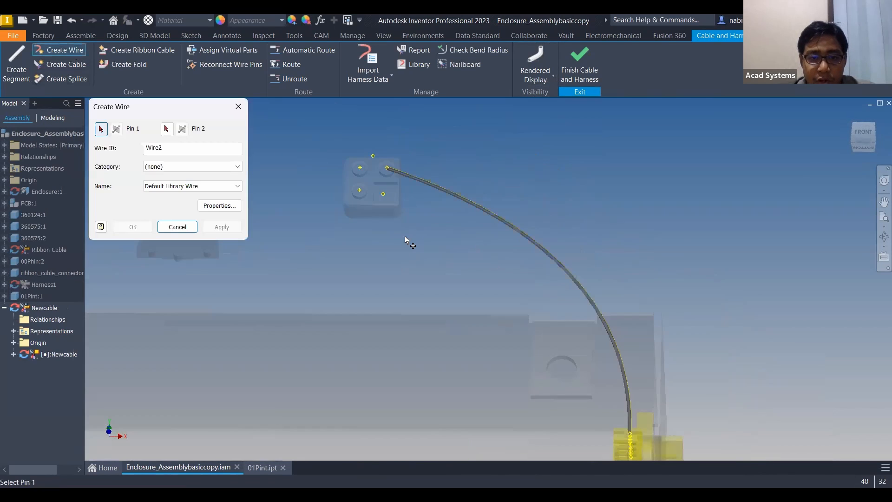
click(383, 192)
middle_drag(436, 281, 455, 187)
shift+middle_drag(531, 227, 511, 302)
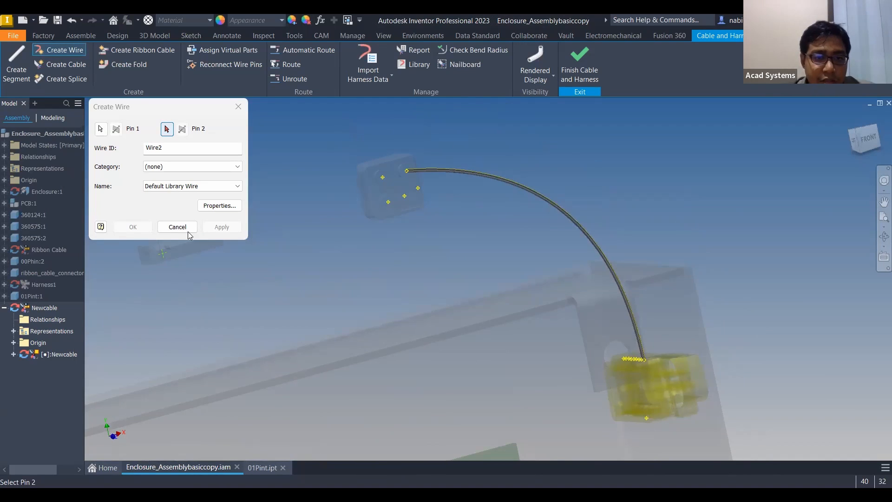
scroll(398, 160, up, 3)
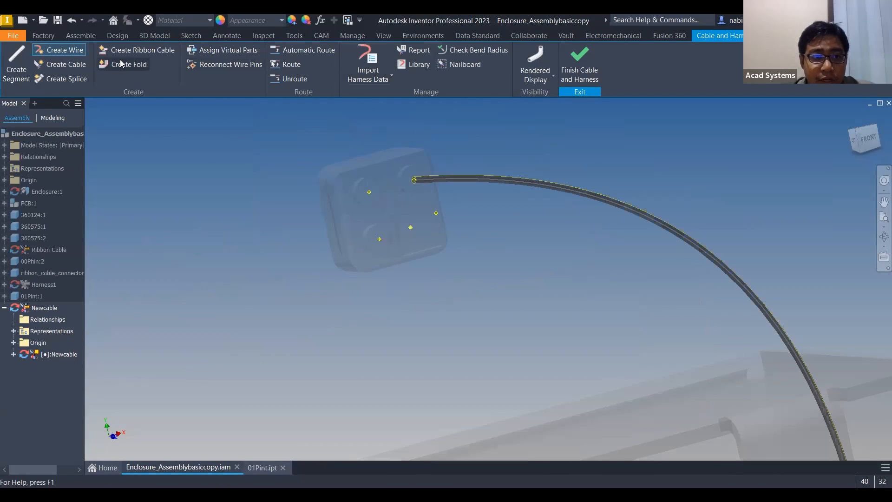
- Start a second wire from the loose connector's upper-left boss pin to the yellow connector pin adjacent to the first wire
click(55, 50)
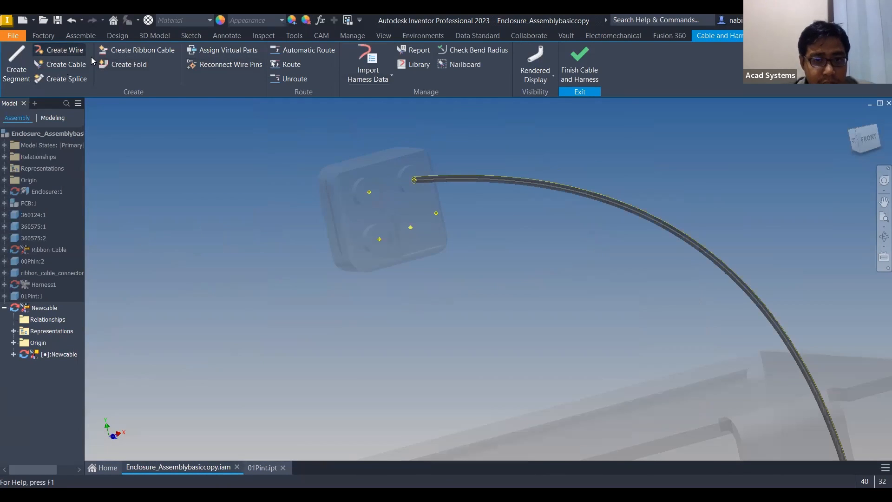
click(370, 194)
shift+middle_drag(369, 194, 724, 373)
click(724, 368)
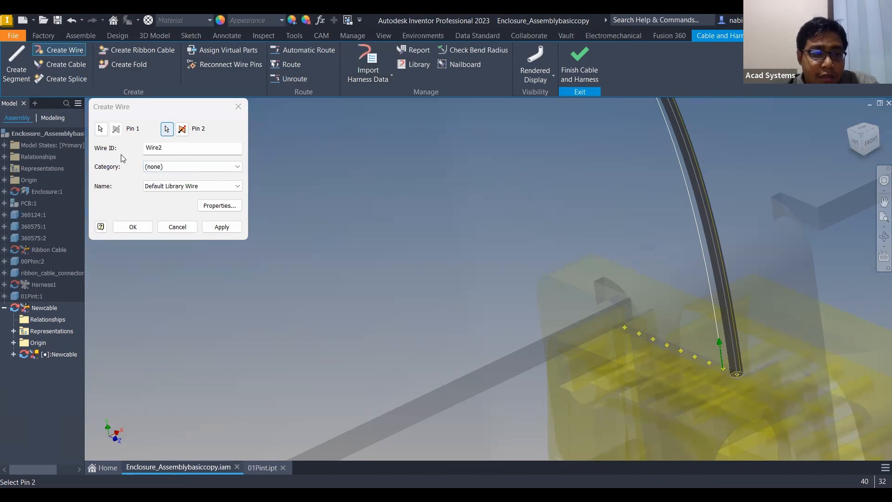
- Set the second wire's category to Generic and its name to 22AWG-BLU, and apply it
click(181, 168)
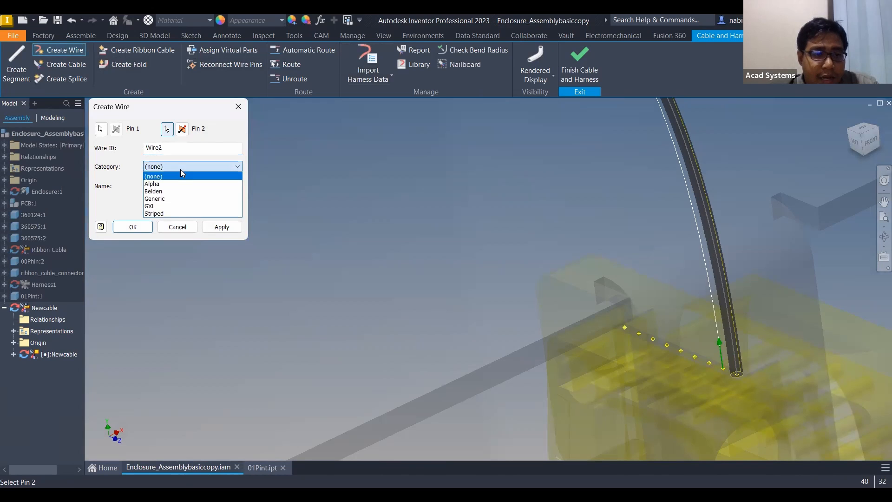
click(162, 200)
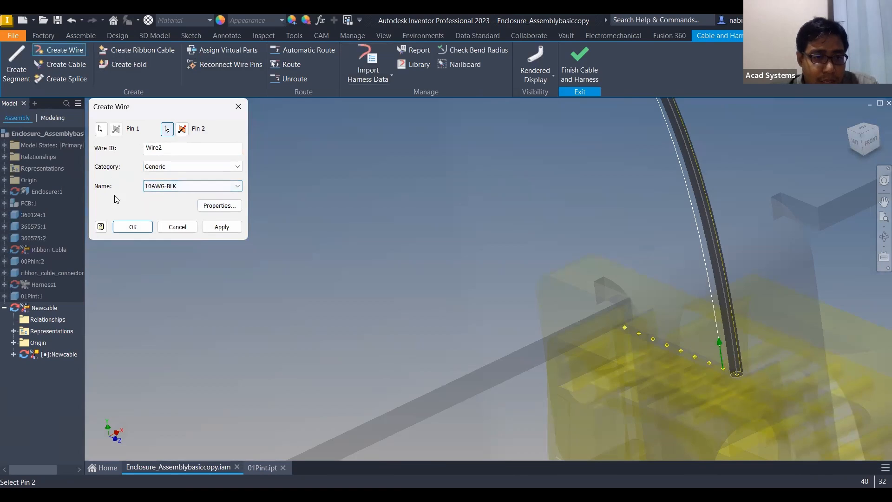
click(187, 190)
click(188, 192)
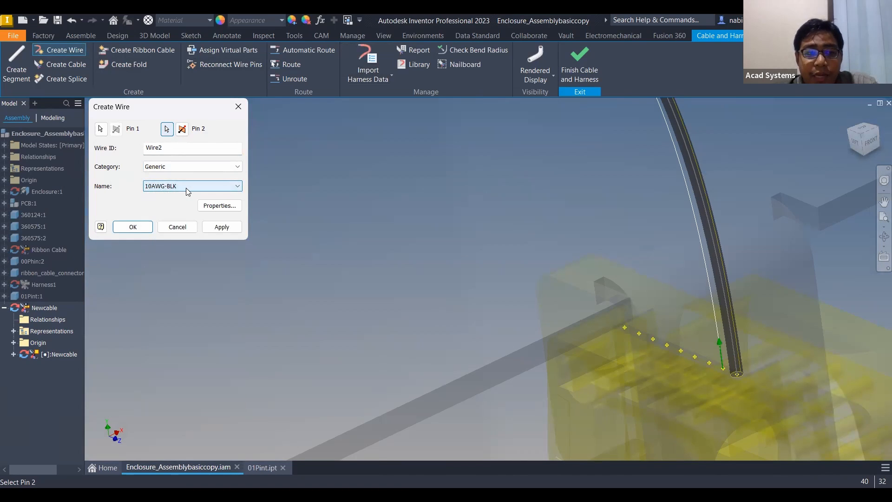
click(176, 187)
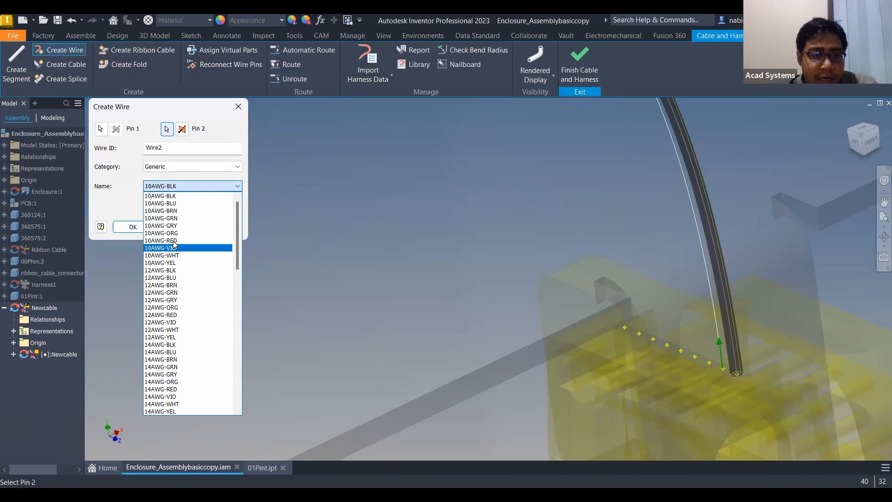
scroll(160, 230, down, 3)
scroll(160, 229, down, 9)
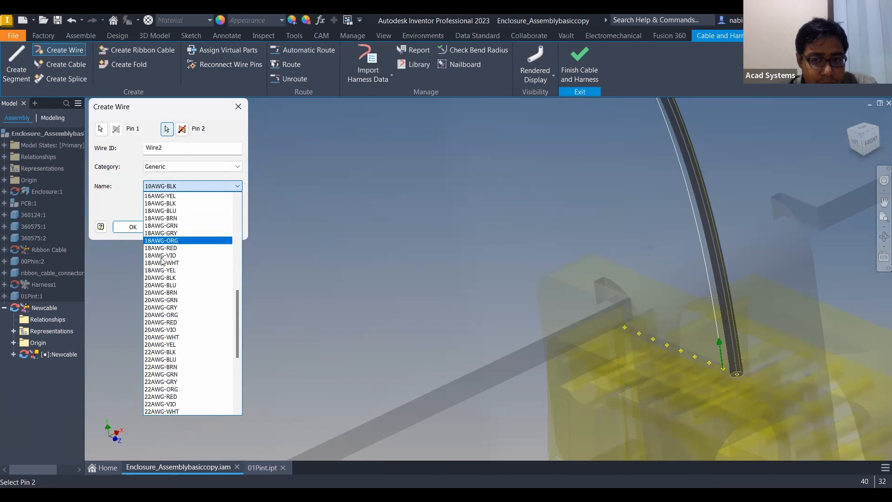
click(178, 360)
click(222, 227)
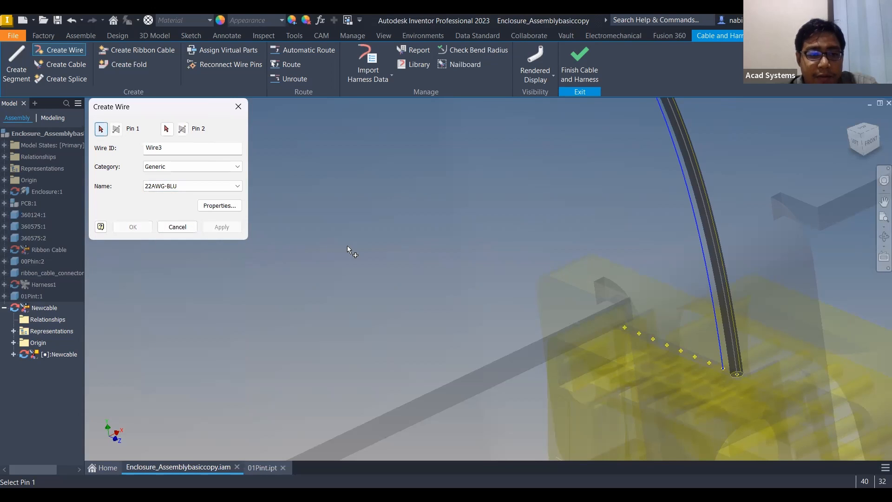
- Create a Generic 18AWG-RED wire from the lower-left boss pin to the yellow connector pin next to the blue wire
scroll(371, 245, down, 6)
scroll(360, 192, up, 6)
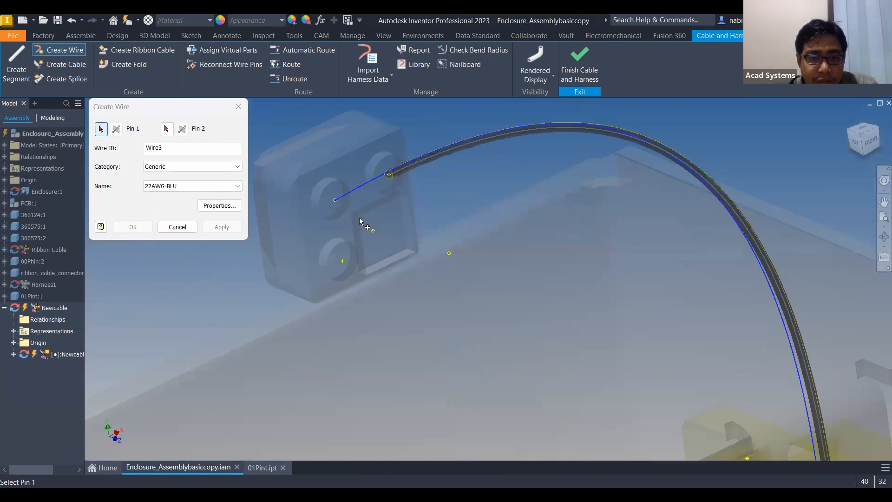
click(343, 261)
middle_drag(502, 337, 330, 197)
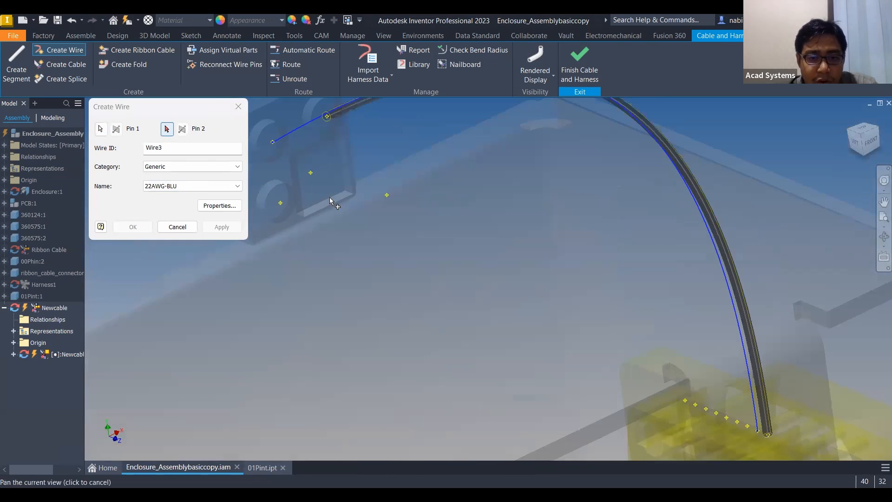
click(637, 345)
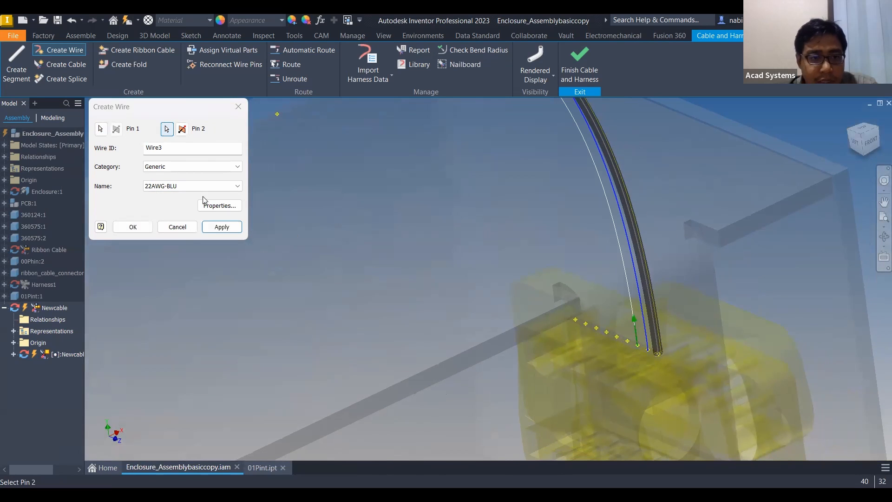
click(228, 186)
scroll(192, 246, up, 6)
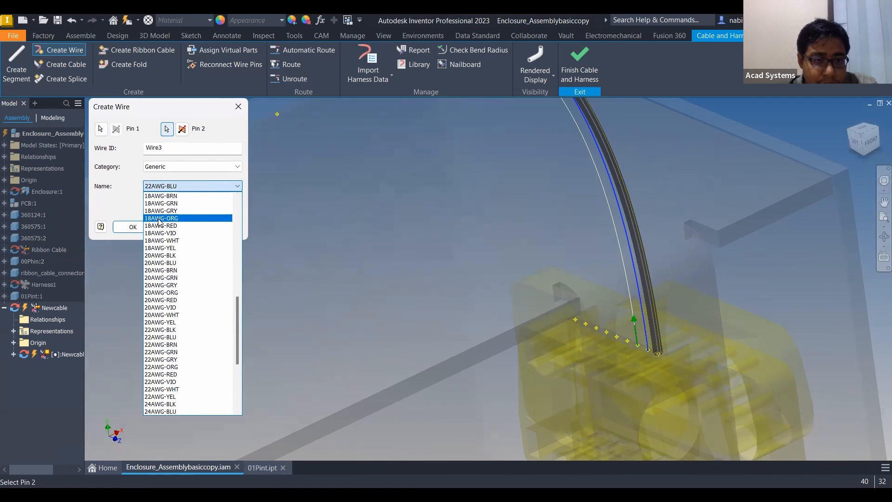
click(183, 226)
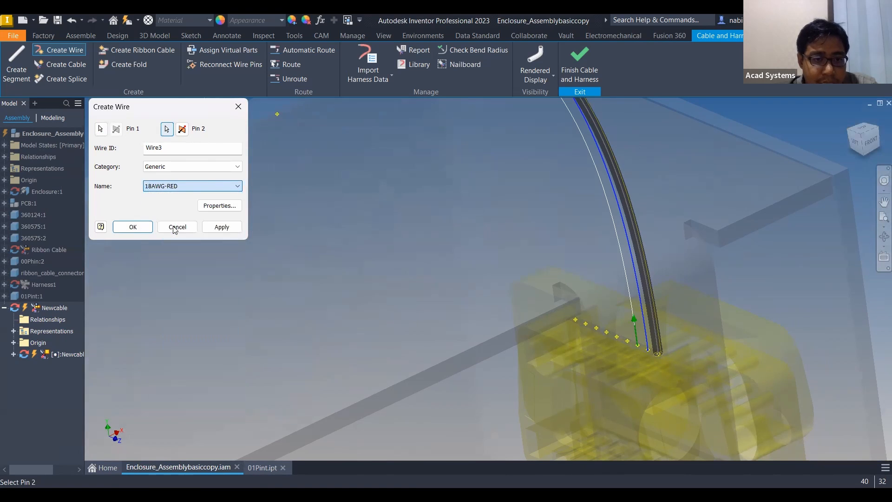
click(228, 231)
- Create a Generic 20AWG-YEL wire from the square recess pin to the yellow connector pin next to the red wire
scroll(370, 227, down, 4)
scroll(284, 170, up, 4)
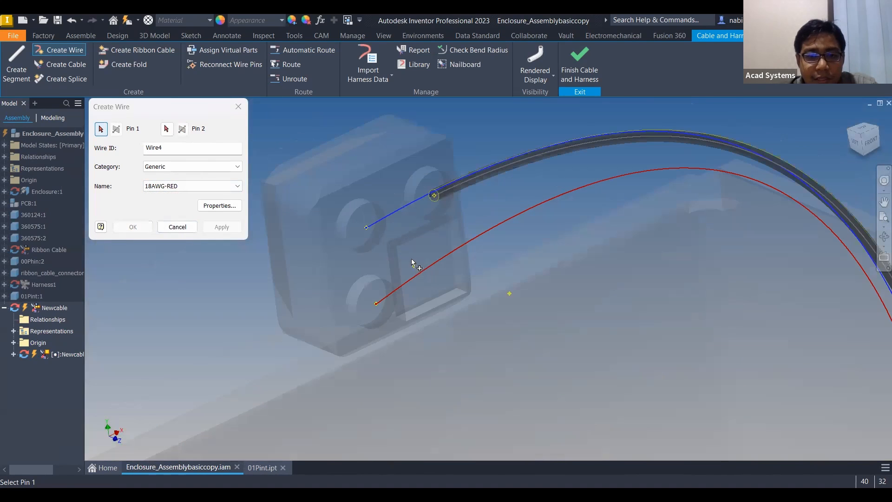
click(411, 263)
scroll(509, 341, down, 4)
scroll(492, 333, up, 3)
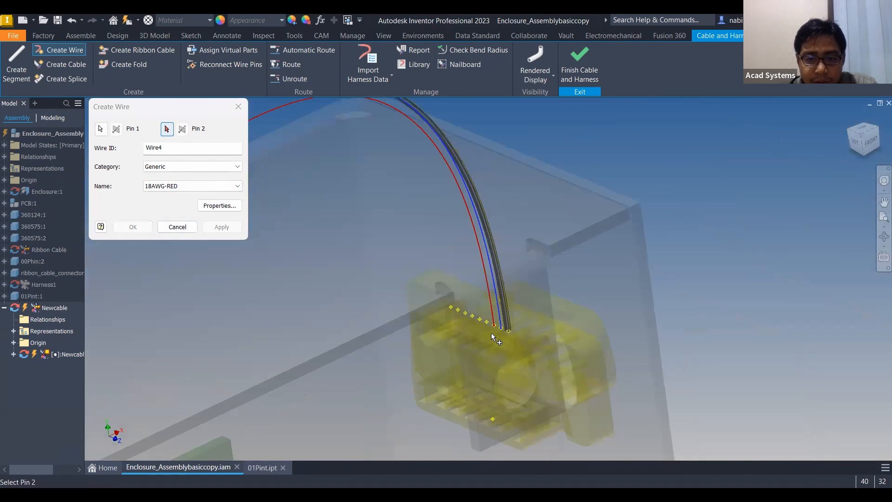
scroll(491, 333, up, 3)
click(482, 313)
scroll(305, 267, down, 5)
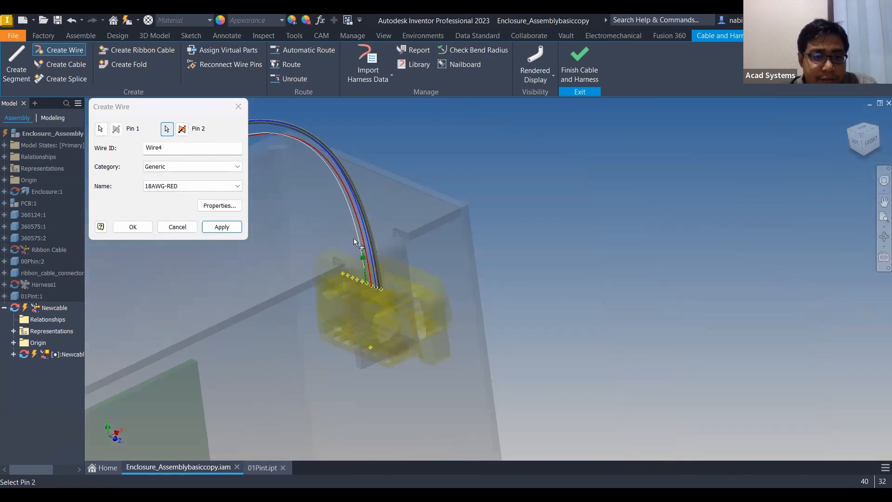
scroll(354, 239, down, 3)
click(222, 186)
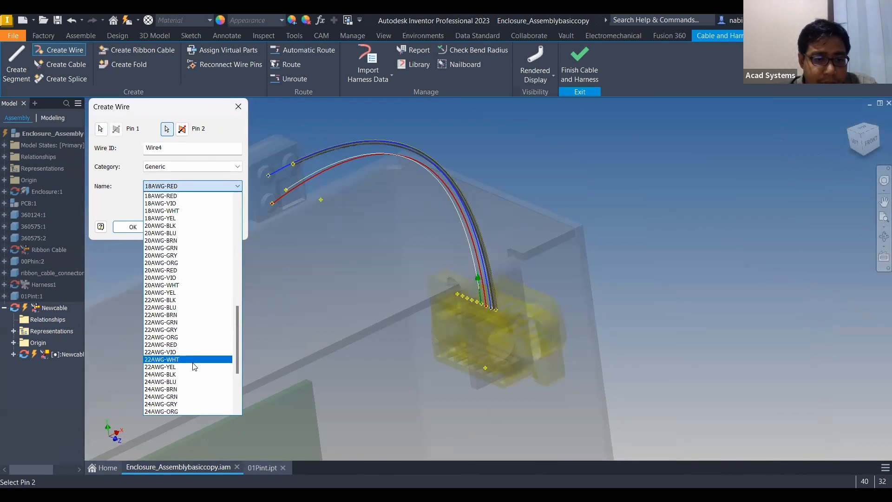
click(225, 292)
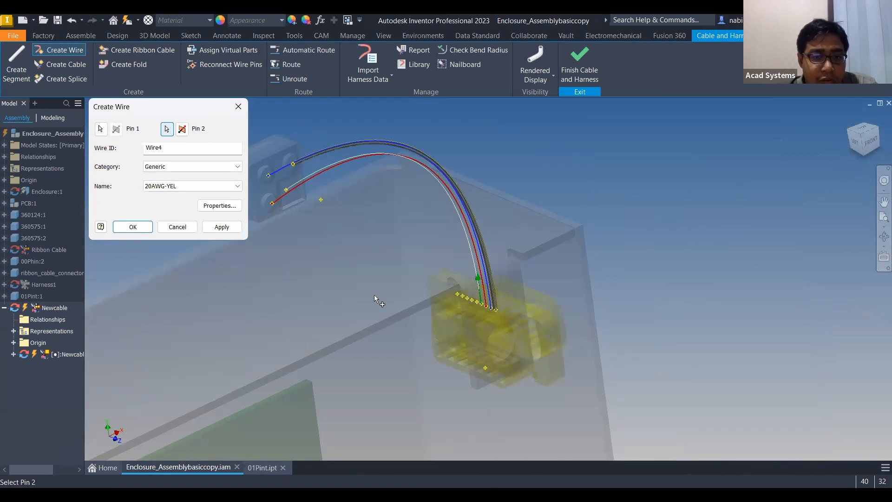
click(222, 227)
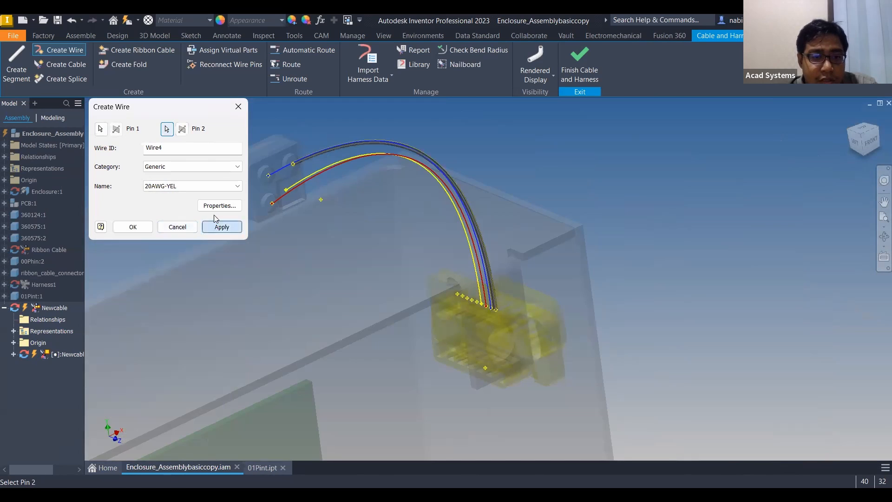
- End wire creation, switch the harness to Centerline Display, and return it to Rendered Display to render all four wires
click(238, 107)
scroll(269, 165, up, 5)
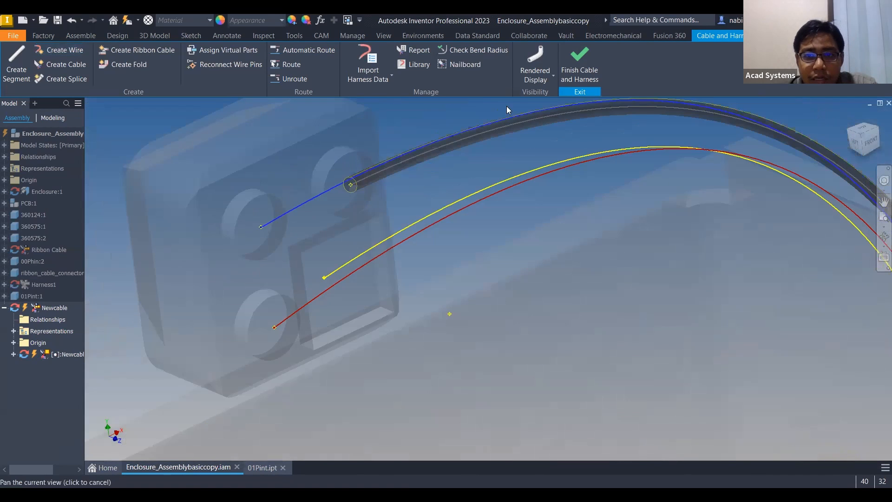
drag(507, 109, 518, 132)
click(535, 75)
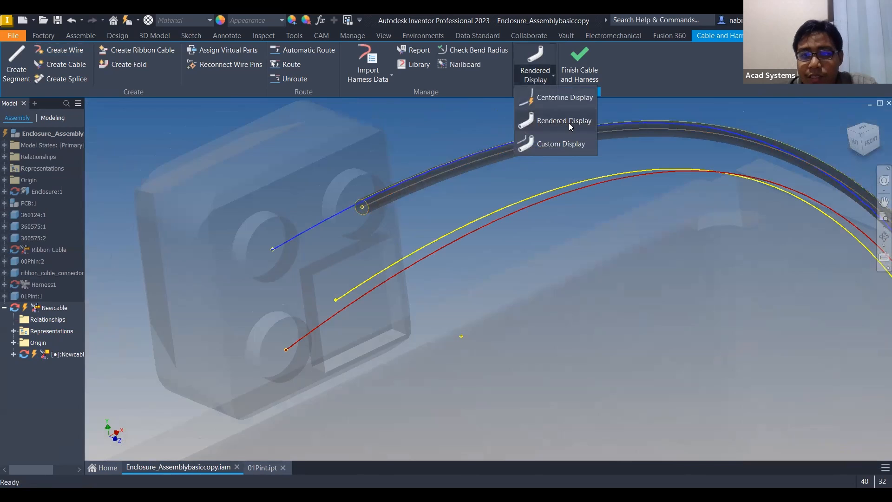
click(555, 99)
click(549, 80)
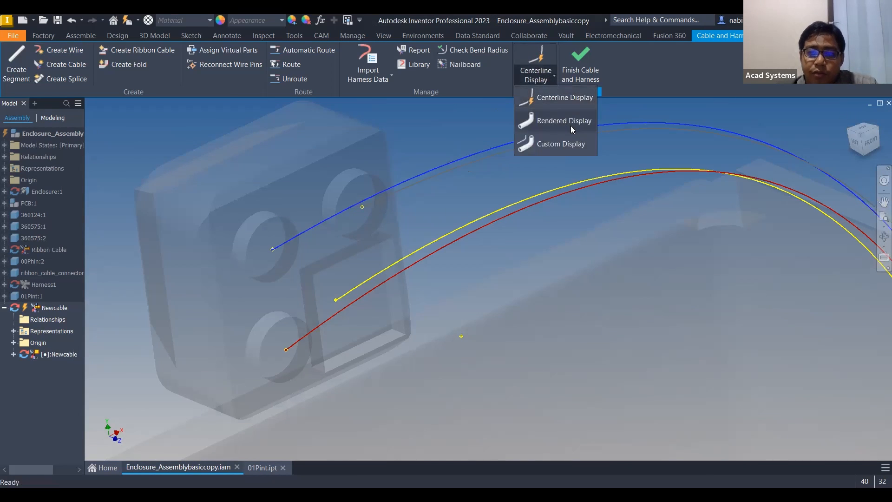
click(571, 128)
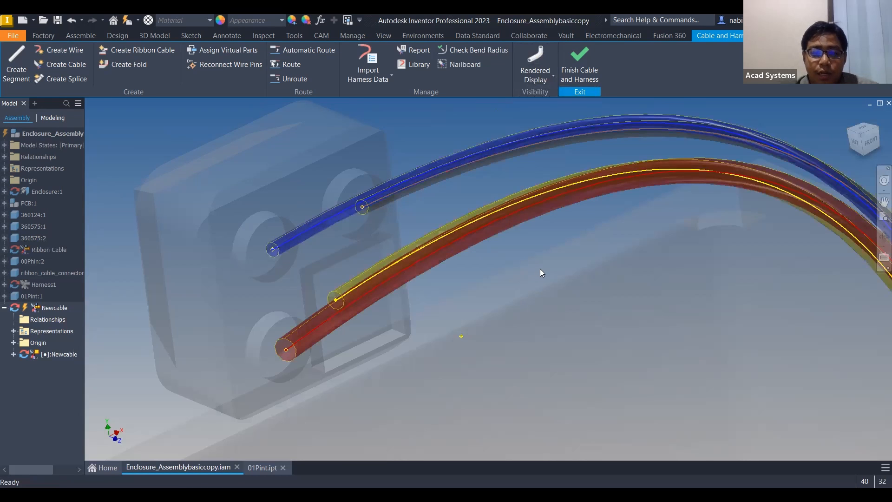
- Examine how the rendered wires meet the pins of the yellow connector and the loose 01Pint connector
scroll(540, 269, down, 3)
shift+middle_drag(525, 261, 461, 290)
scroll(508, 248, down, 5)
scroll(425, 303, up, 9)
scroll(443, 243, down, 3)
shift+middle_drag(442, 242, 663, 295)
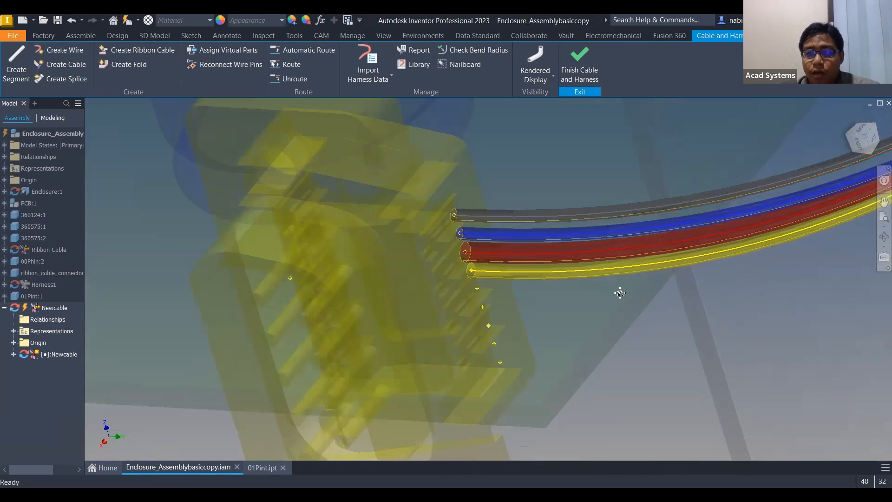
scroll(620, 293, down, 5)
middle_drag(586, 341, 491, 271)
scroll(484, 276, up, 4)
scroll(439, 285, up, 4)
mouse_move(439, 285)
shift+middle_down()
mouse_move(445, 329)
mouse_move(526, 301)
mouse_move(548, 317)
mouse_move(540, 320)
mouse_move(553, 320)
mouse_move(522, 322)
shift+middle_up()
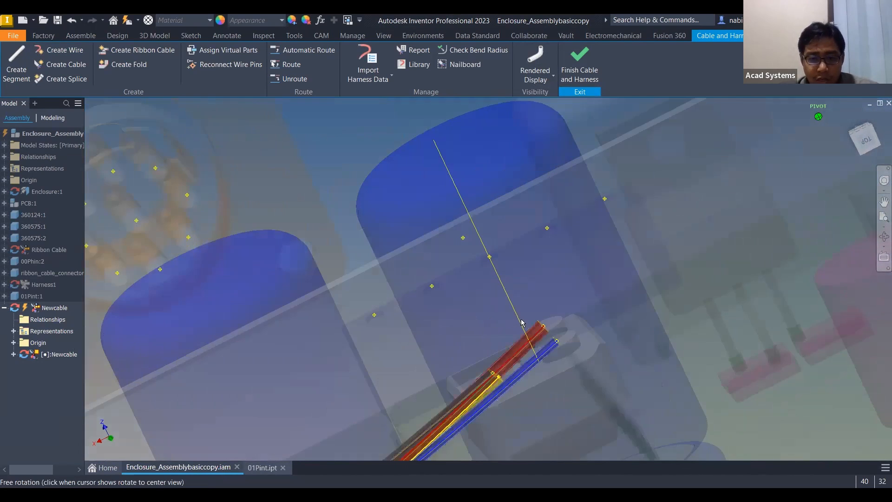
scroll(522, 321, down, 6)
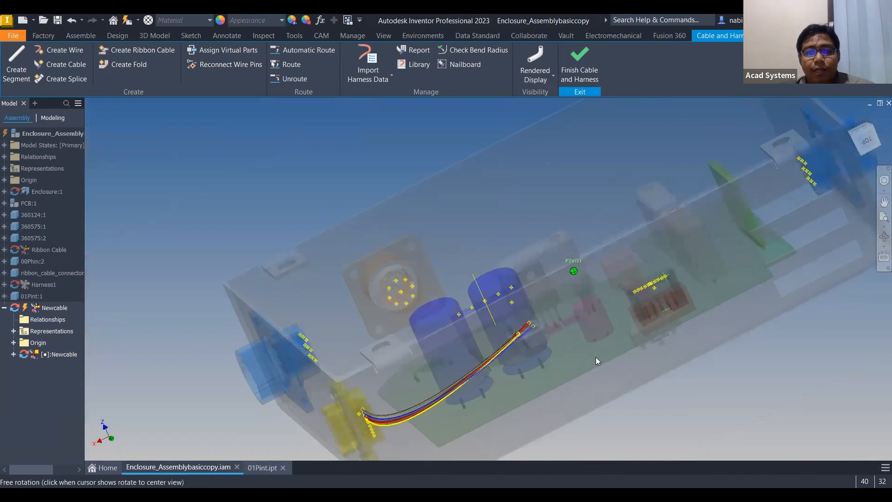
mouse_move(598, 361)
shift+middle_down()
mouse_move(596, 323)
mouse_move(587, 337)
shift+middle_up()
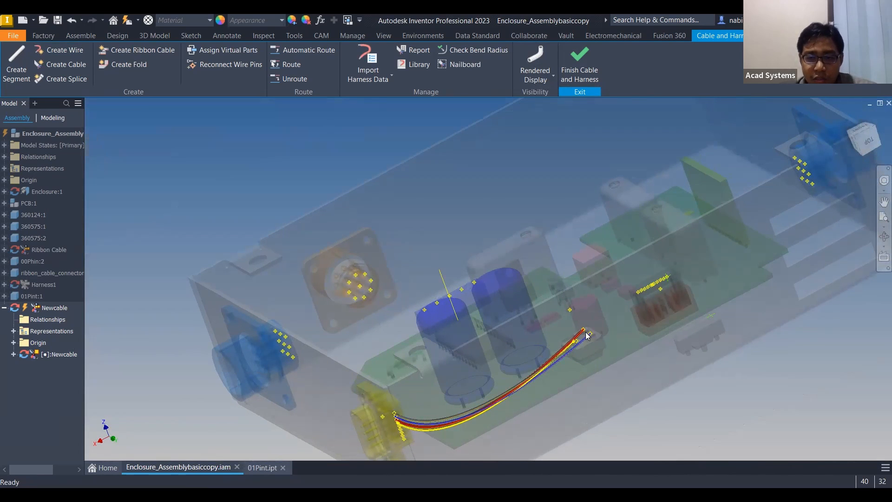
scroll(587, 335, up, 4)
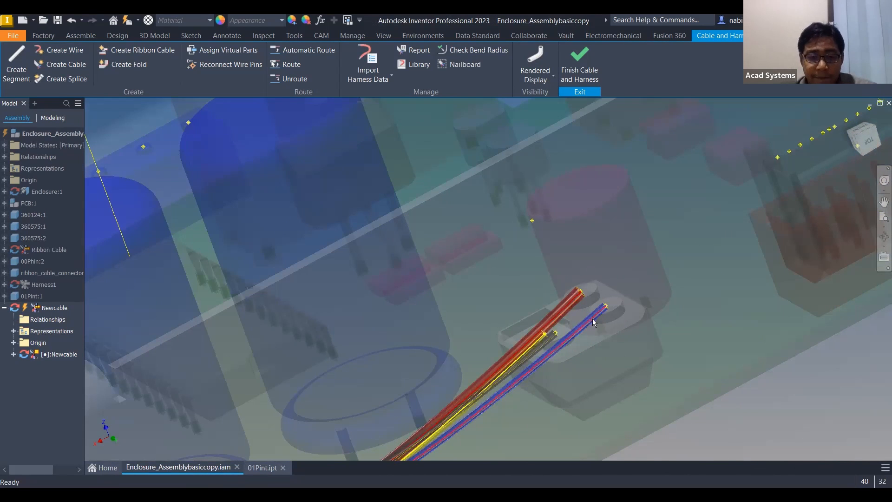
scroll(595, 325, down, 5)
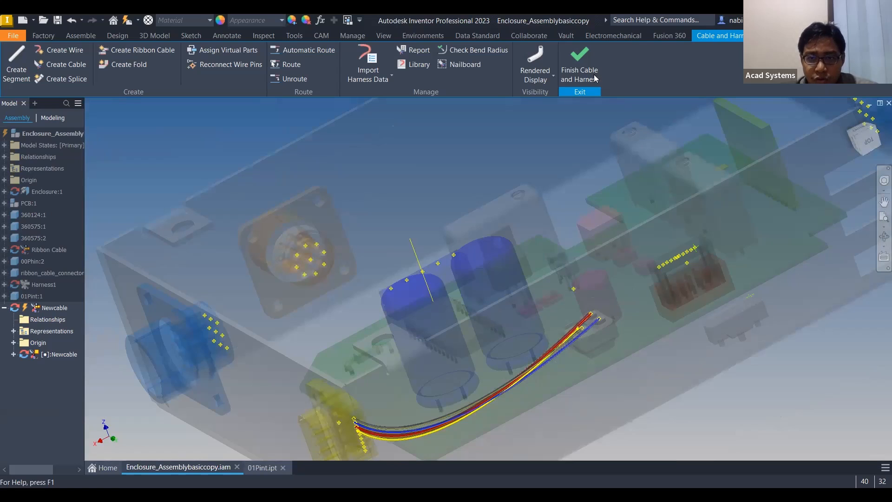
- Open the 01Pint part, start Connector authoring for a discrete wire, and choose the boss-side front face as the outward direction
click(262, 468)
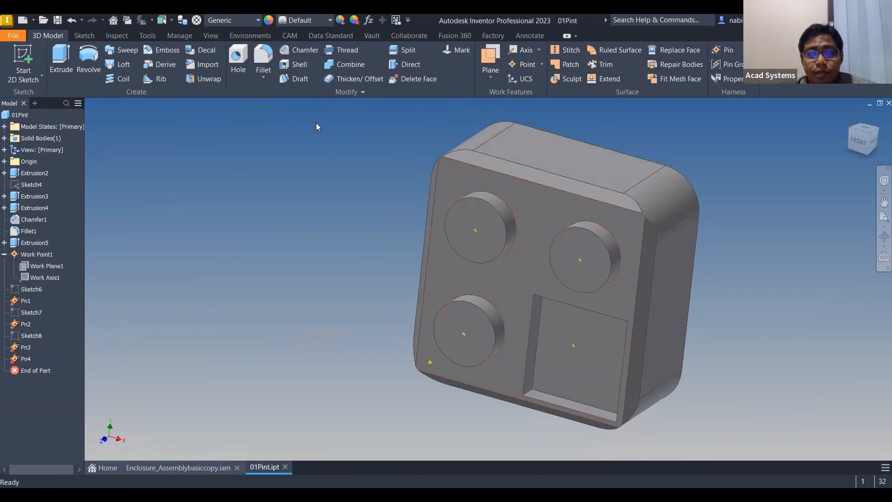
click(246, 35)
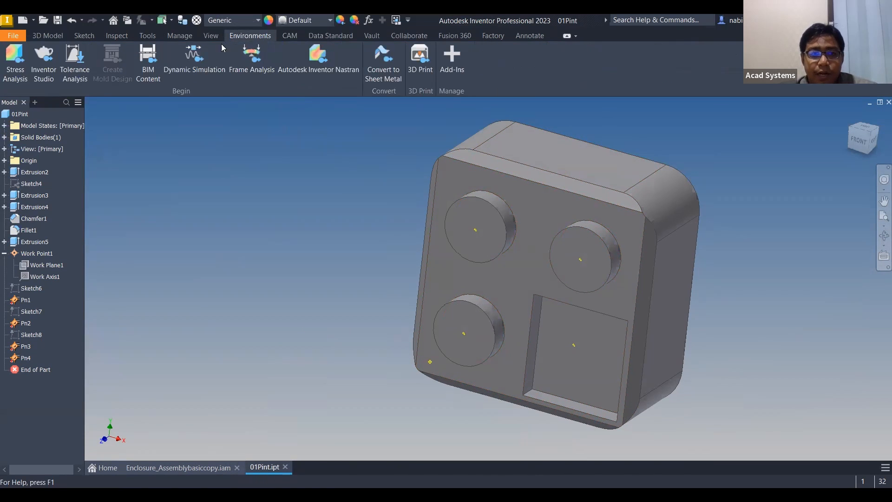
click(180, 38)
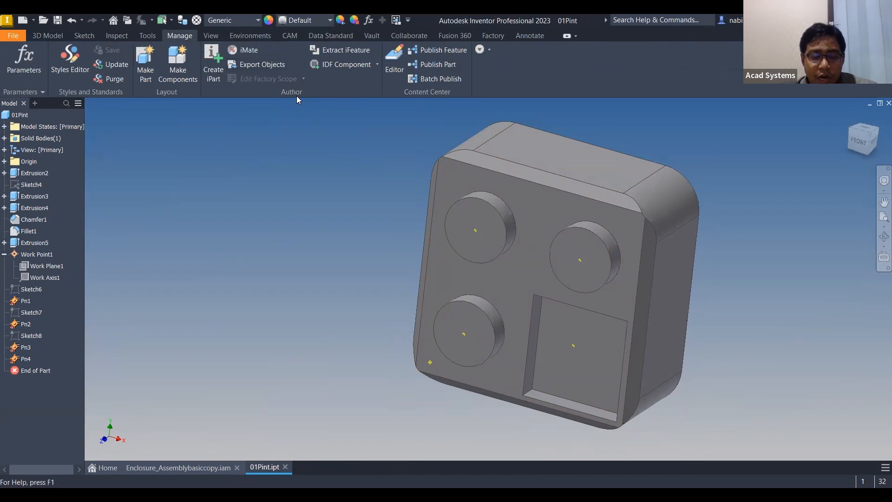
click(378, 64)
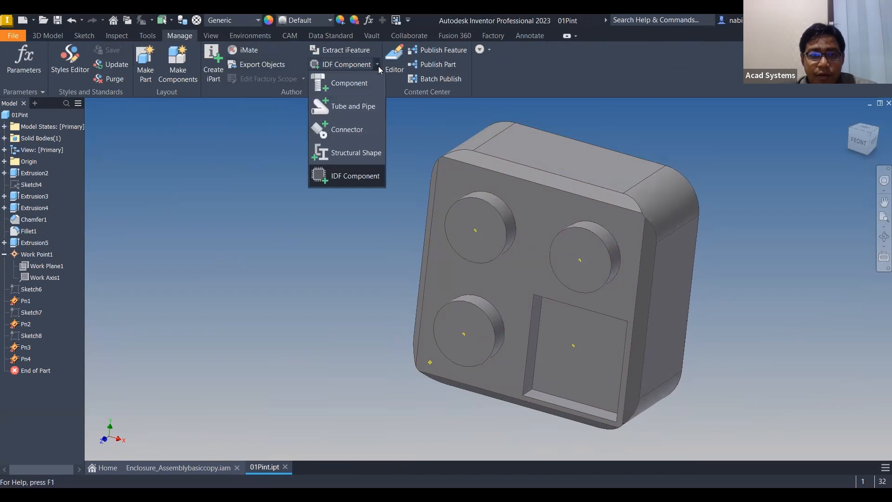
click(352, 130)
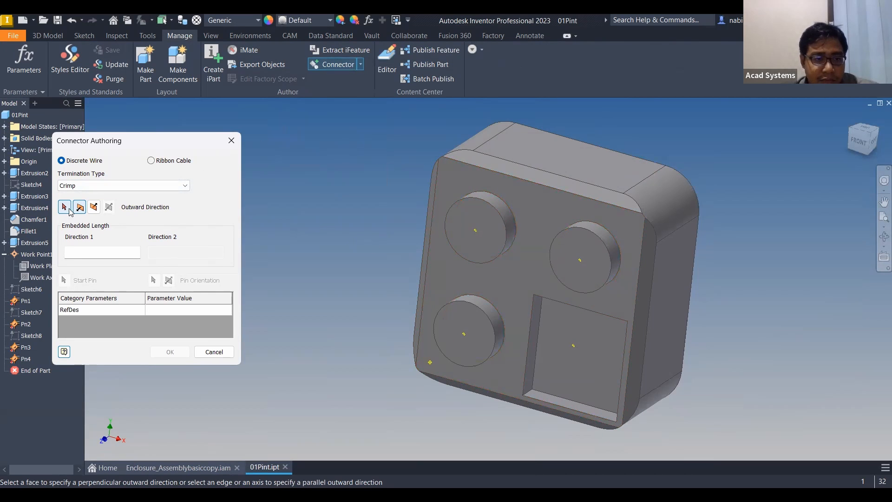
click(537, 222)
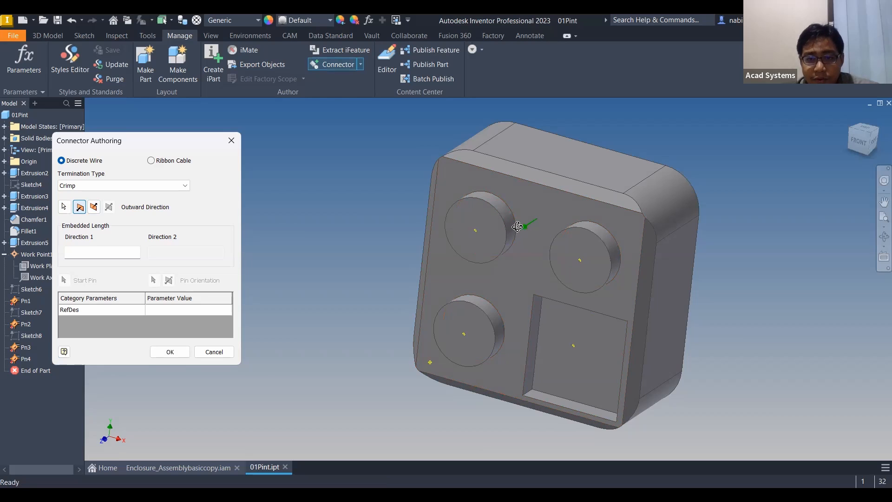
- Try the connector's top face as the outward direction, confirm it, and check the wires in the enclosure assembly
shift+middle_drag(531, 233, 542, 228)
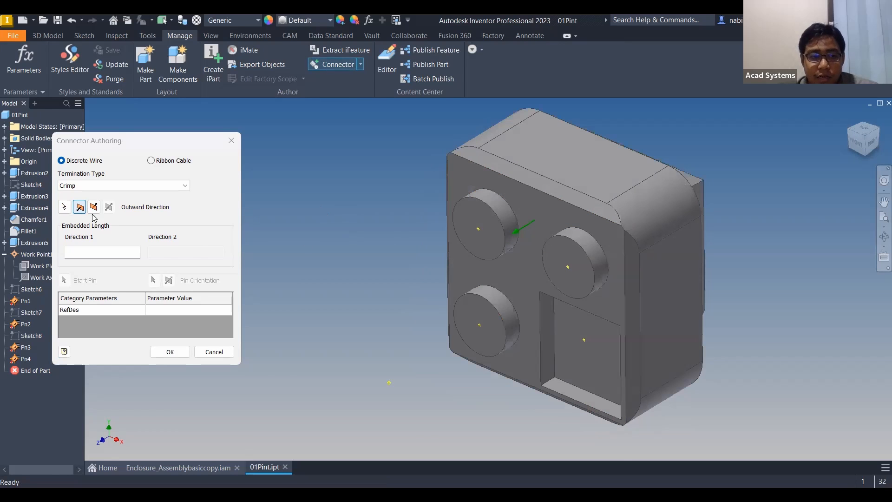
click(64, 207)
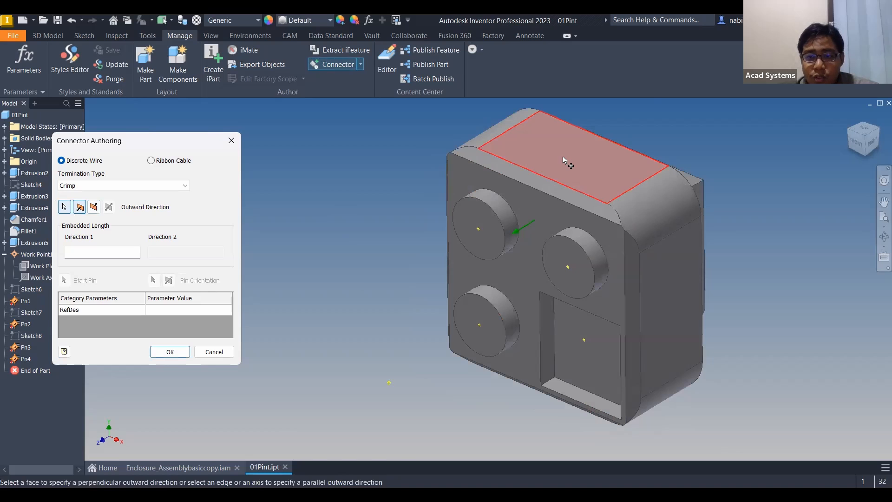
click(563, 158)
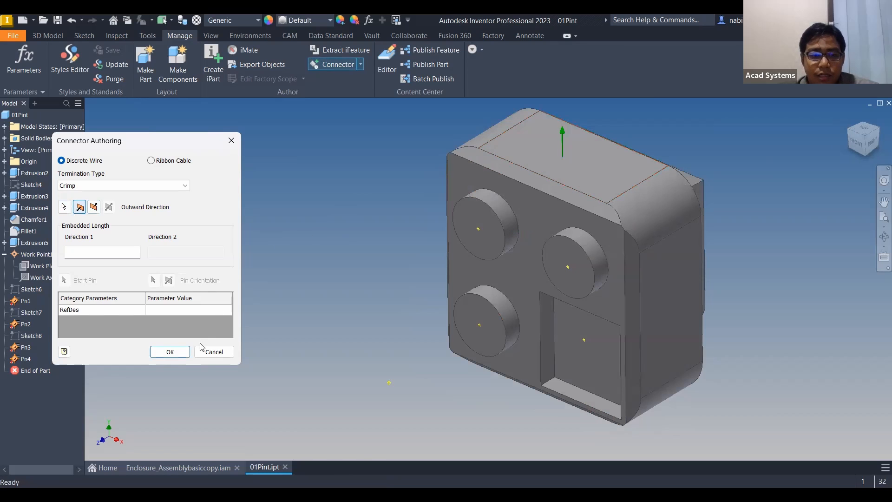
click(177, 355)
click(539, 301)
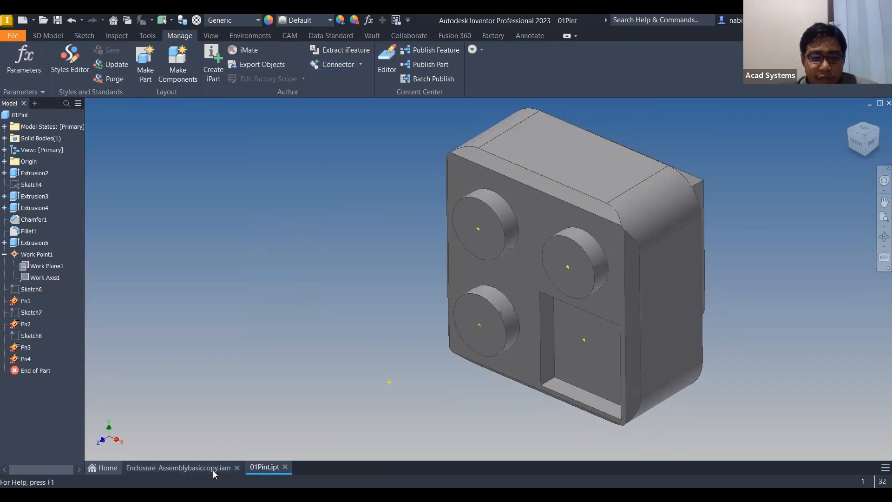
click(213, 470)
scroll(580, 334, down, 5)
shift+middle_drag(578, 333, 534, 261)
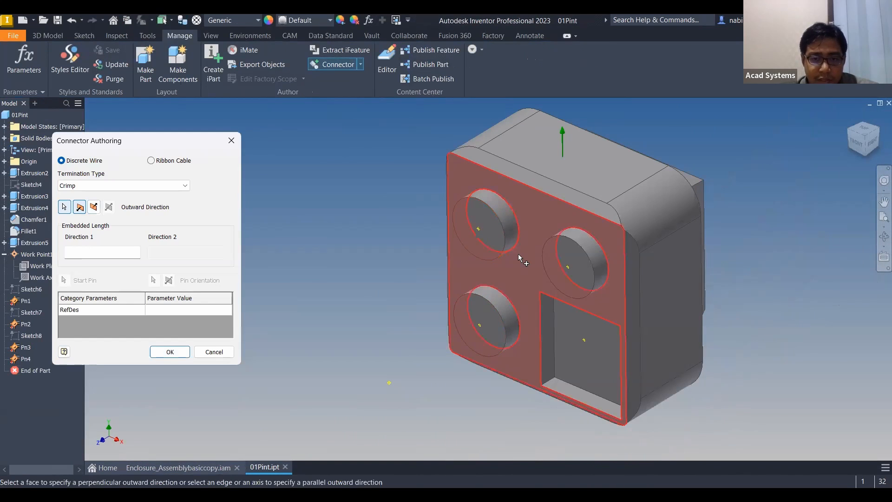
- Set the connector's outward direction to the front face carrying the bosses, confirm it, and return to the enclosure assembly
click(519, 257)
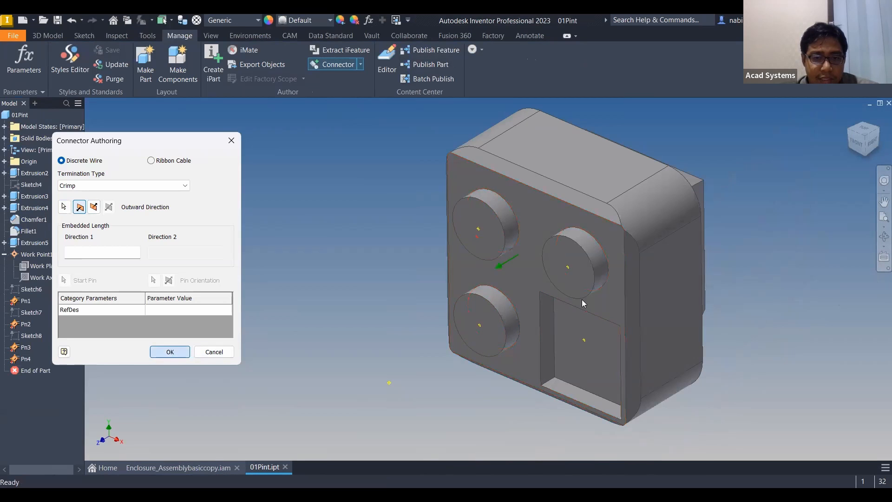
key(Return)
key(Return)
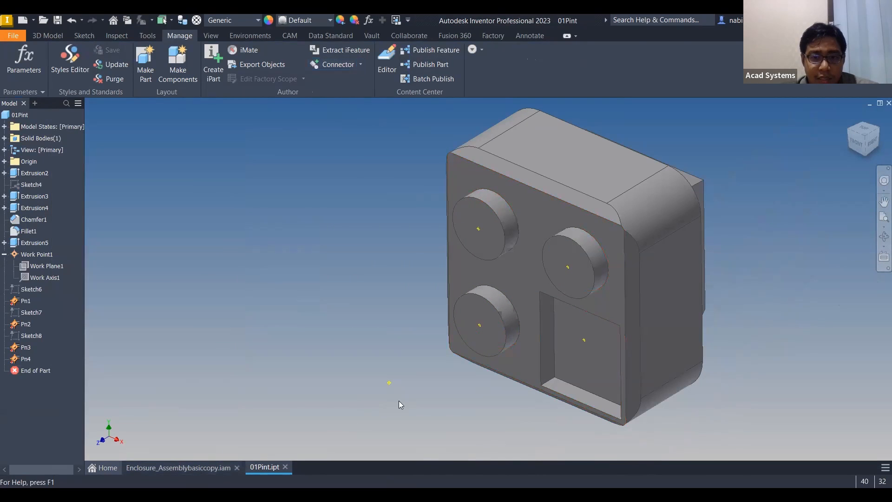
key(ctrl+Tab)
- Examine how the wires leave the loose connector and enter the yellow connector, viewing the assembly from several sides
scroll(483, 317, down, 3)
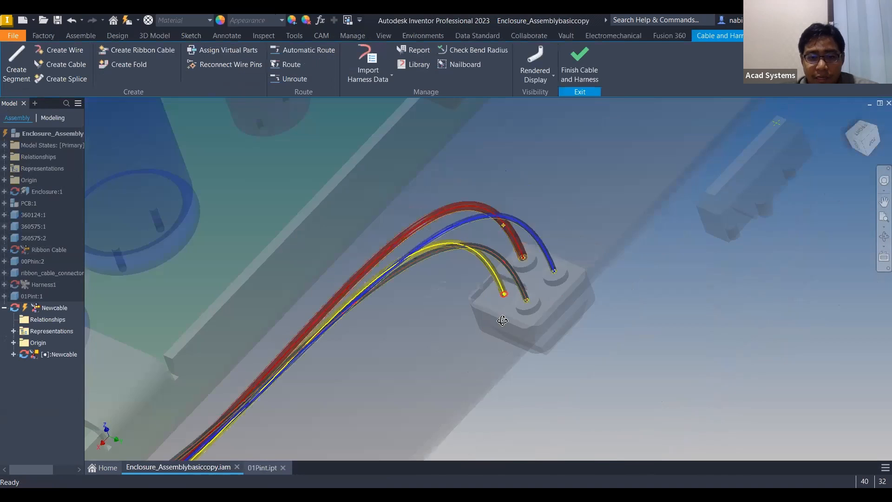
scroll(502, 320, down, 3)
mouse_move(502, 320)
shift+middle_down()
mouse_move(492, 332)
mouse_move(589, 325)
mouse_move(633, 308)
mouse_move(667, 320)
mouse_move(621, 319)
mouse_move(743, 229)
mouse_move(727, 101)
mouse_move(861, 134)
shift+middle_up()
scroll(742, 226, up, 3)
scroll(742, 226, down, 3)
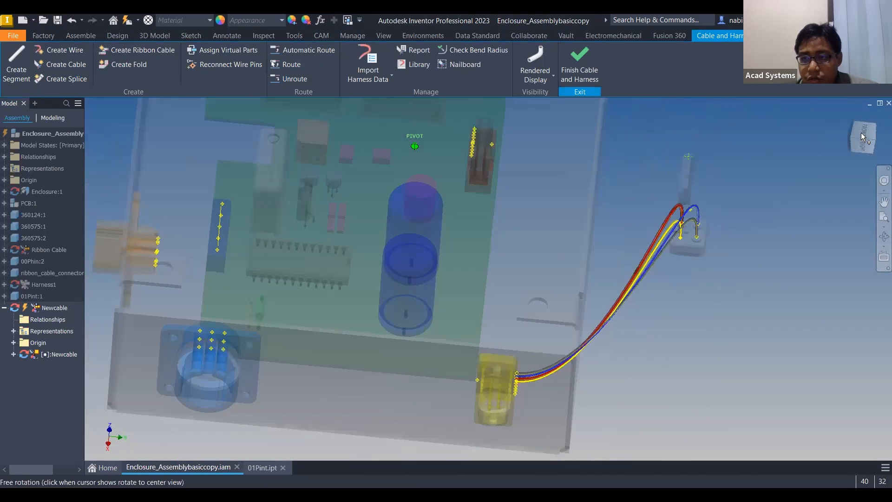
click(861, 132)
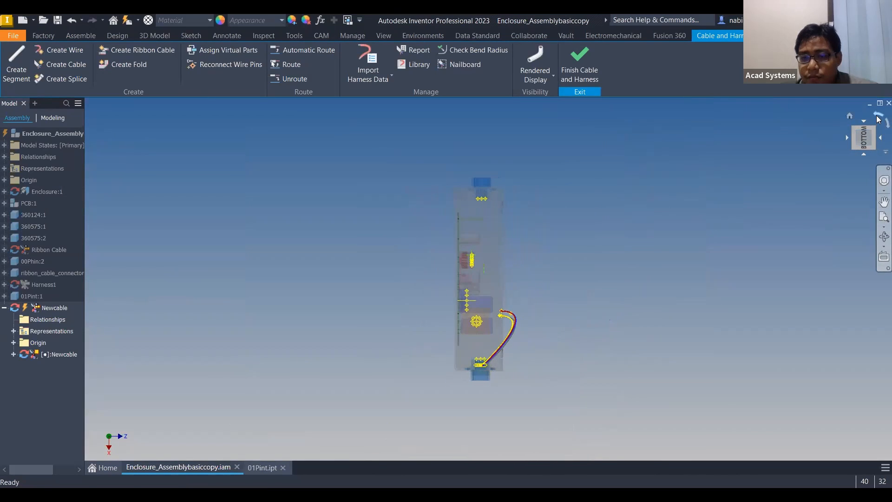
click(877, 120)
mouse_move(544, 211)
shift+middle_down()
mouse_move(539, 254)
mouse_move(652, 249)
shift+middle_up()
scroll(553, 245, up, 8)
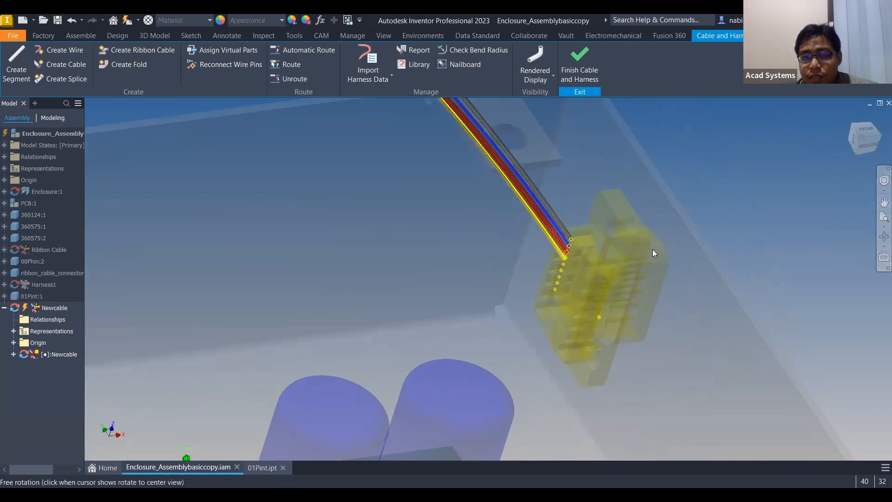
scroll(652, 249, down, 8)
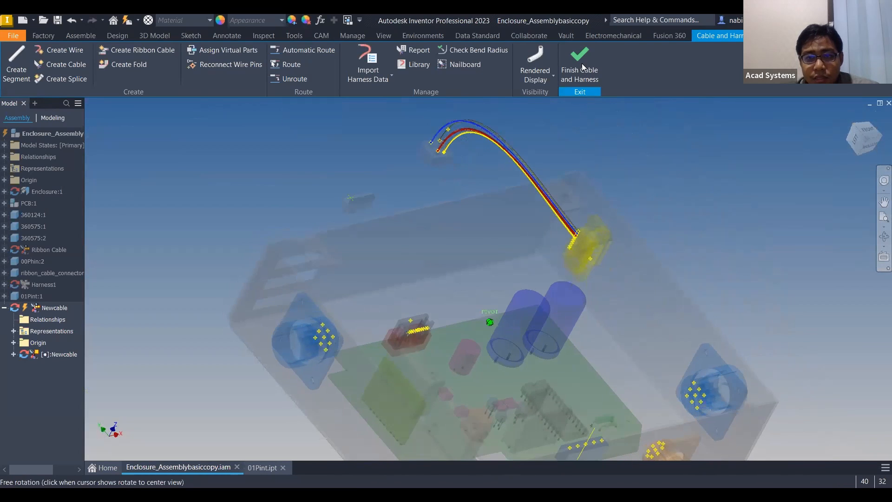
- Finish the cable and harness edit and inspect the four wires in the enclosure assembly
click(583, 68)
shift+middle_drag(419, 243, 450, 227)
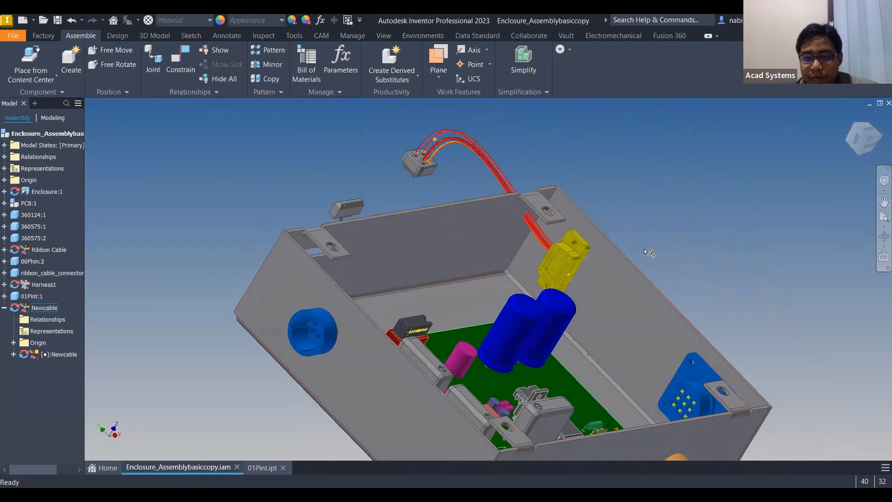
shift+middle_drag(650, 250, 715, 212)
middle_drag(613, 256, 570, 293)
scroll(589, 251, down, 3)
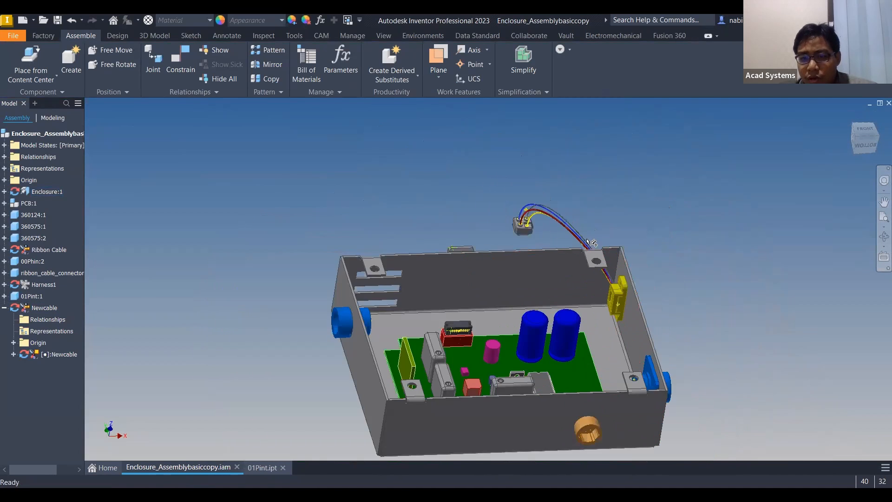
scroll(591, 242, up, 5)
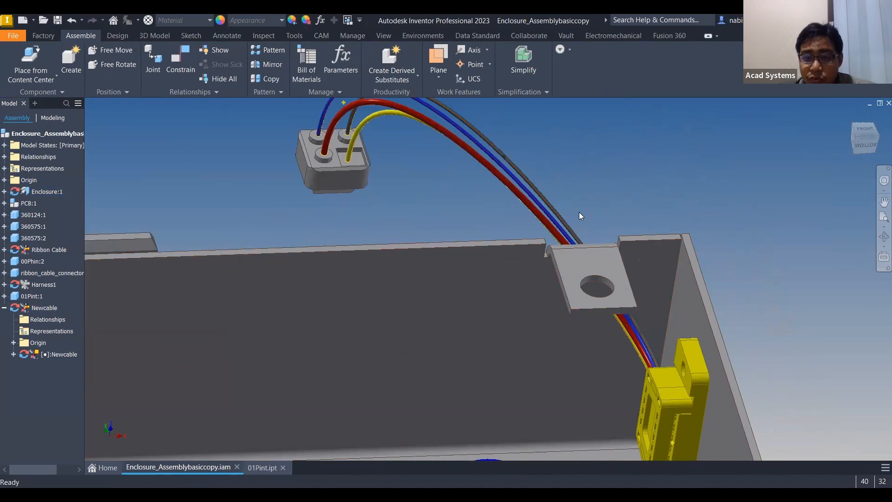
shift+middle_drag(534, 214, 404, 279)
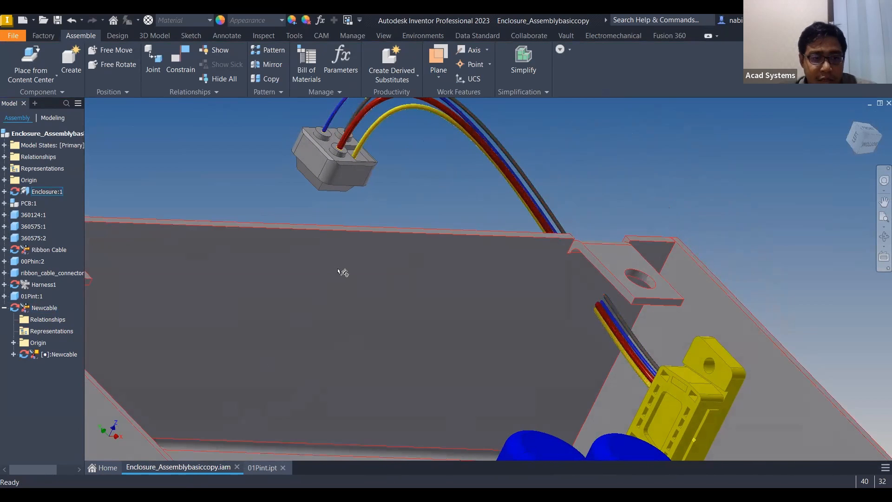
- Open the Newcable harness for editing and get close to the wires' straight run
double_click(44, 307)
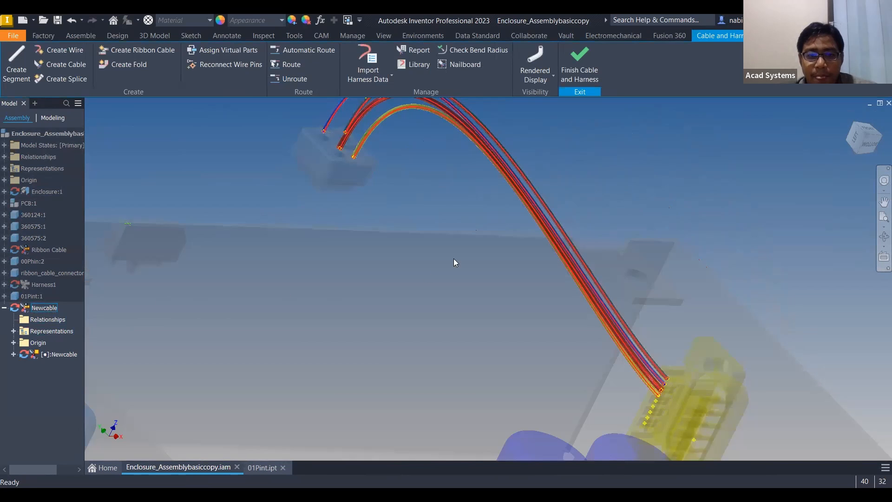
scroll(464, 248, down, 5)
shift+middle_drag(628, 203, 519, 184)
scroll(506, 221, up, 8)
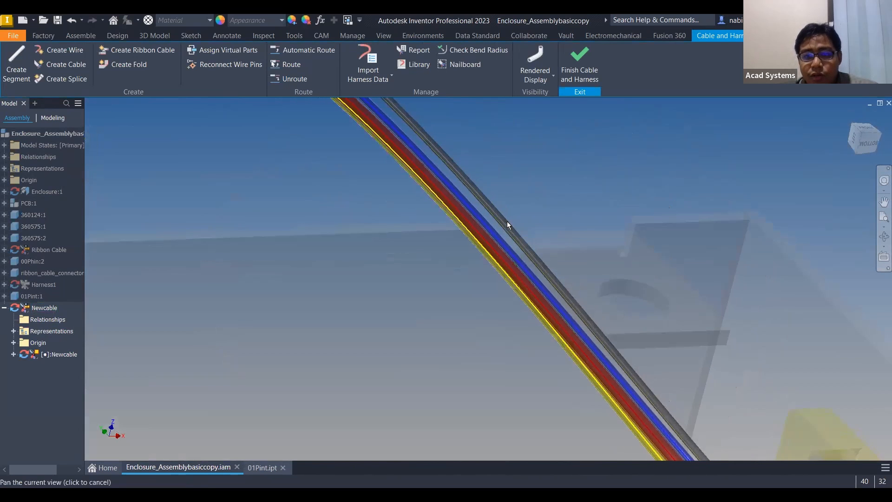
- Add points along the dark gray wire between the loose connector and the yellow connector
right_click(507, 224)
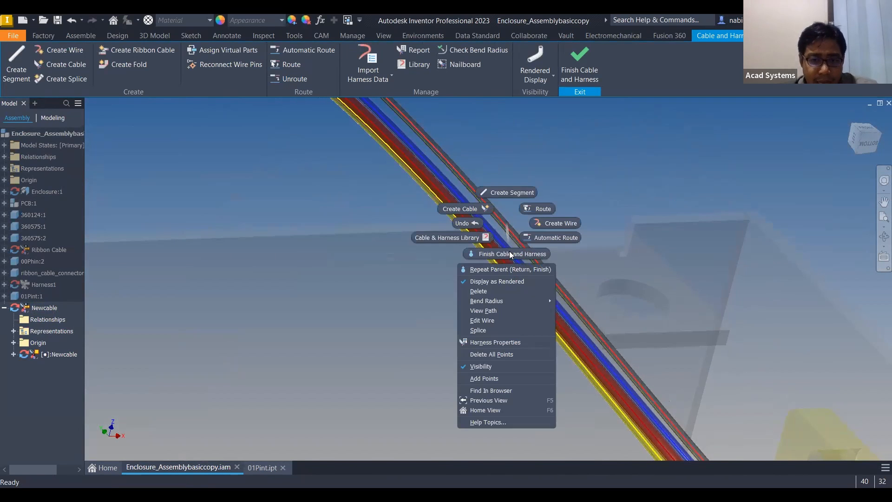
click(487, 377)
scroll(520, 206, up, 5)
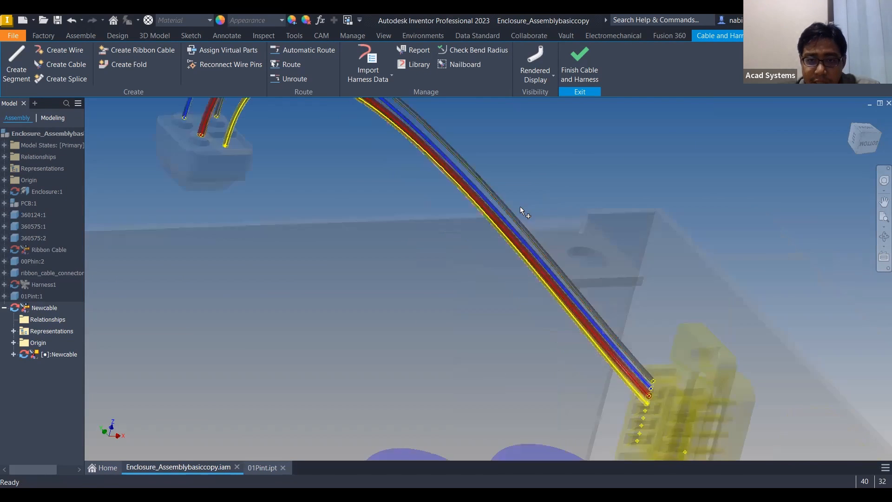
scroll(495, 149, down, 5)
click(438, 216)
scroll(536, 262, up, 4)
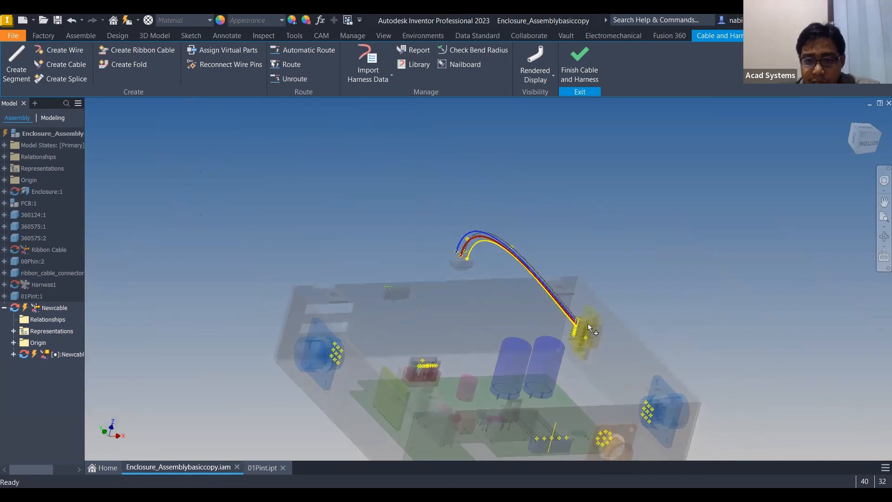
scroll(596, 364, down, 4)
click(596, 364)
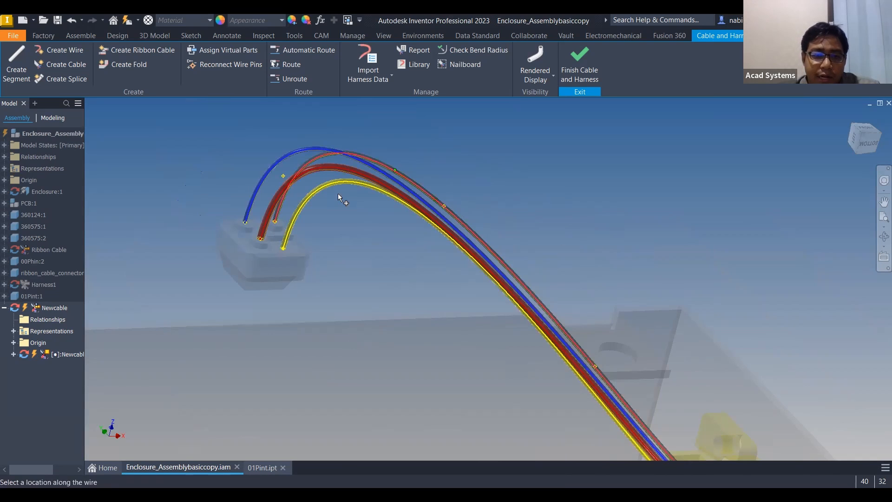
middle_drag(564, 230, 493, 224)
middle_drag(471, 195, 464, 160)
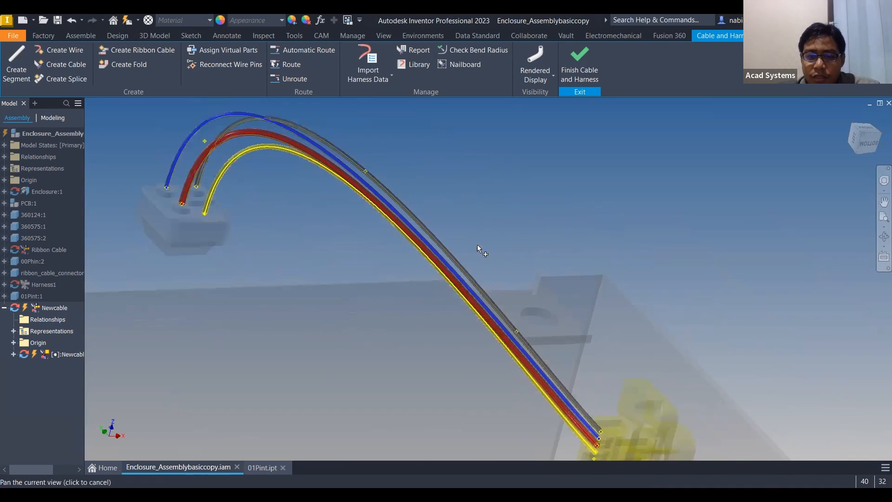
right_click(478, 187)
click(508, 195)
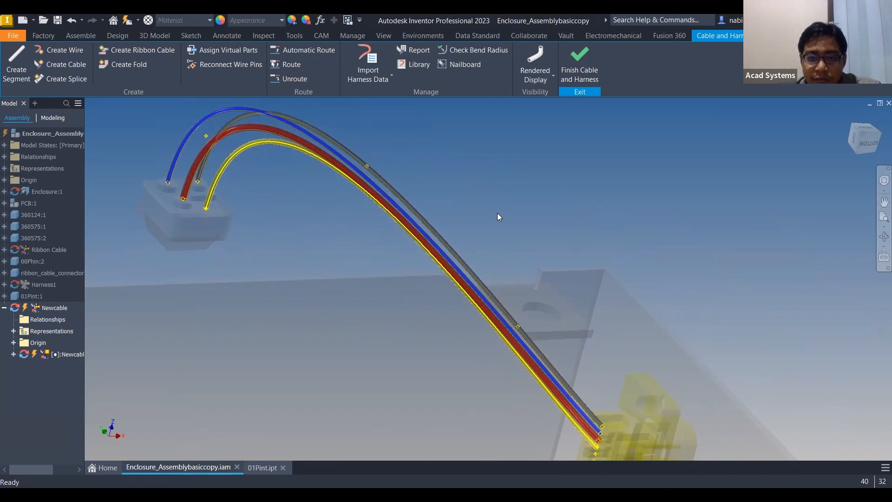
- Raise the dark gray wire's point nearest the yellow connector along Z with 3D Move/Rotate
right_click(519, 327)
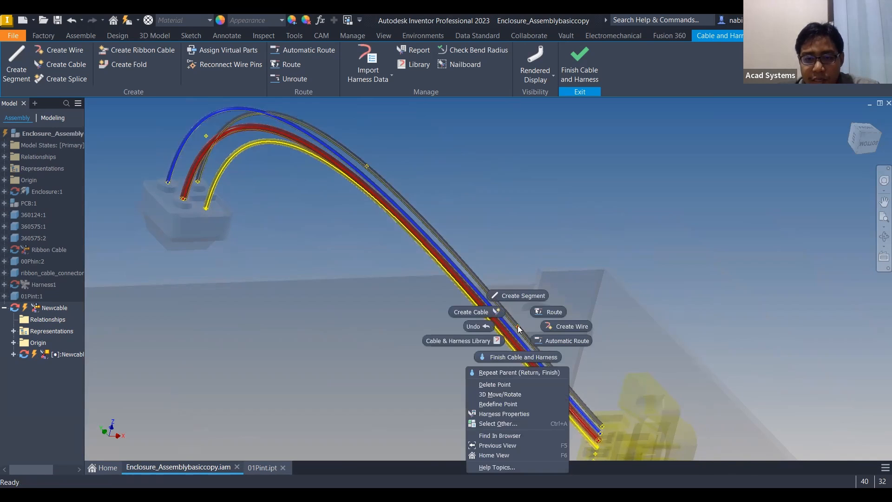
click(509, 394)
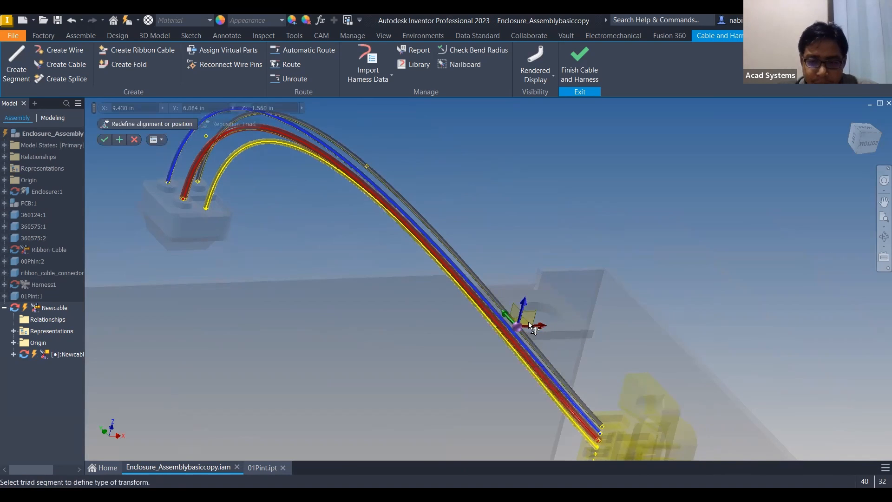
shift+middle_drag(530, 325, 542, 304)
drag(552, 278, 576, 201)
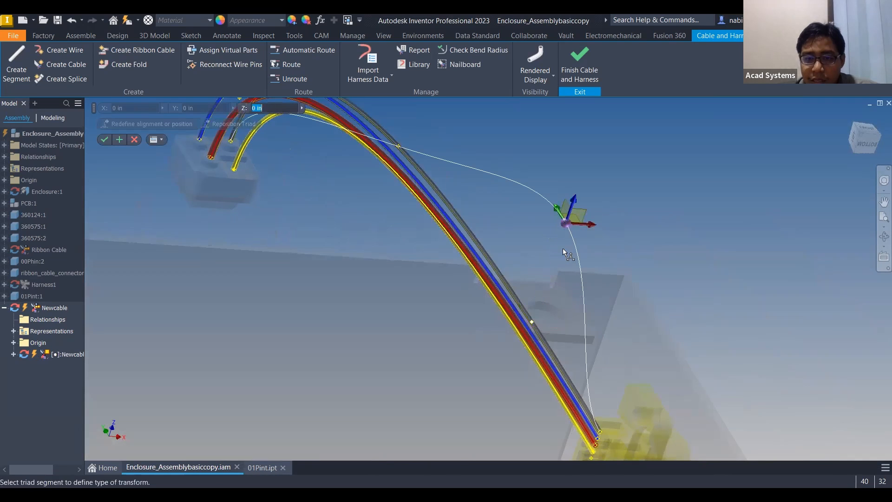
- Move the dark gray wire's middle point along Y towards the yellow connector and raise it along Z
click(859, 137)
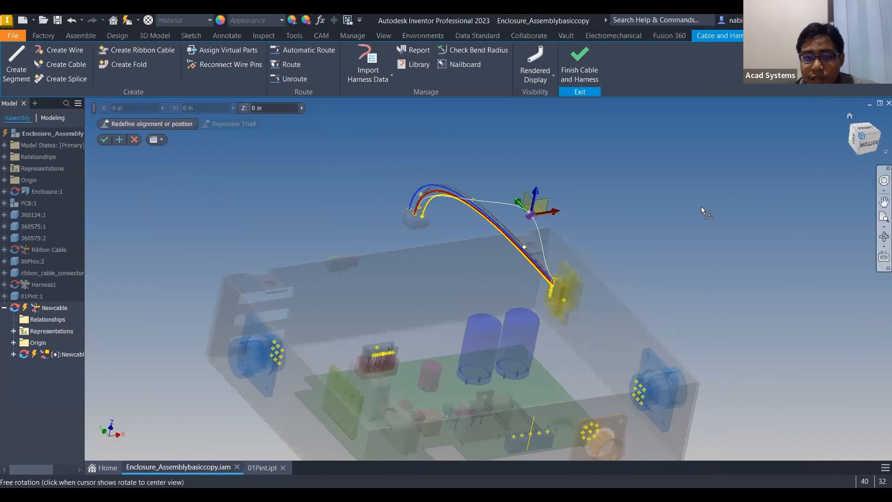
scroll(435, 244, up, 6)
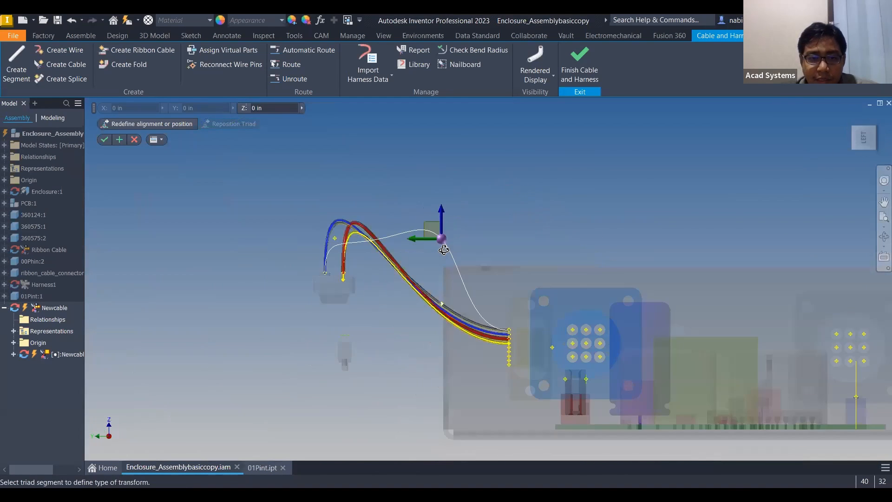
shift+middle_drag(428, 253, 417, 267)
middle_drag(331, 113, 401, 256)
click(390, 258)
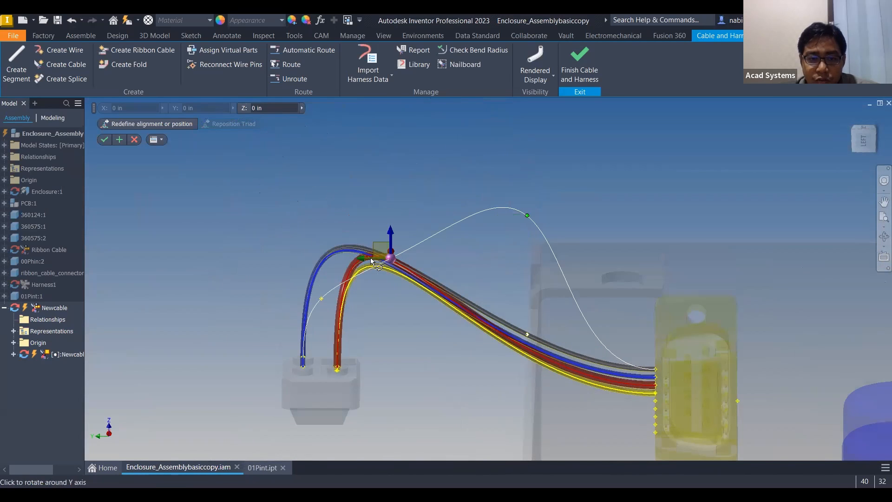
click(372, 262)
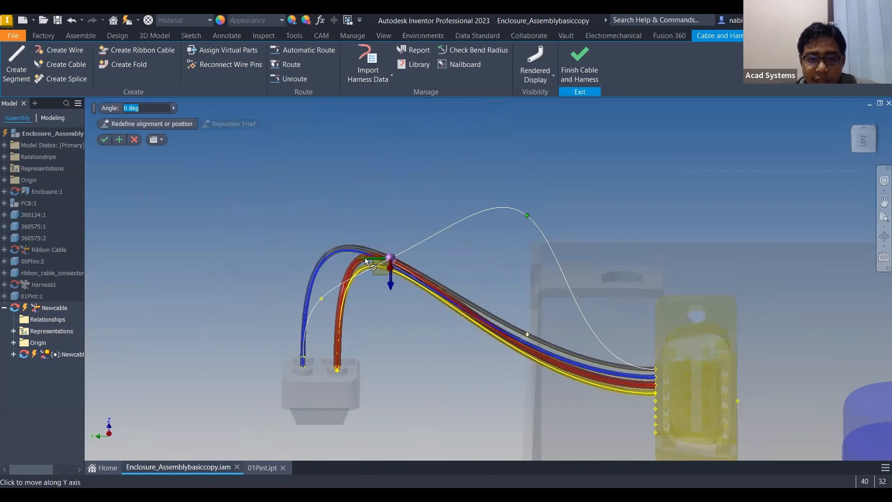
drag(361, 261, 490, 259)
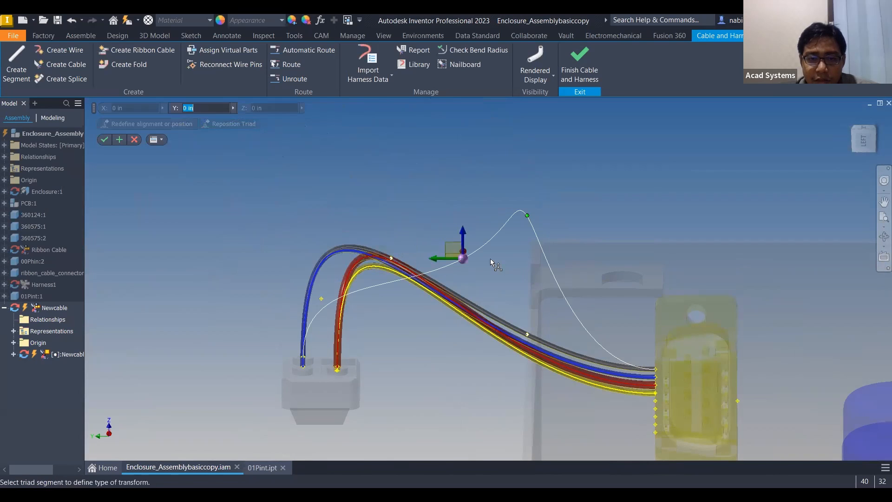
drag(462, 231, 466, 188)
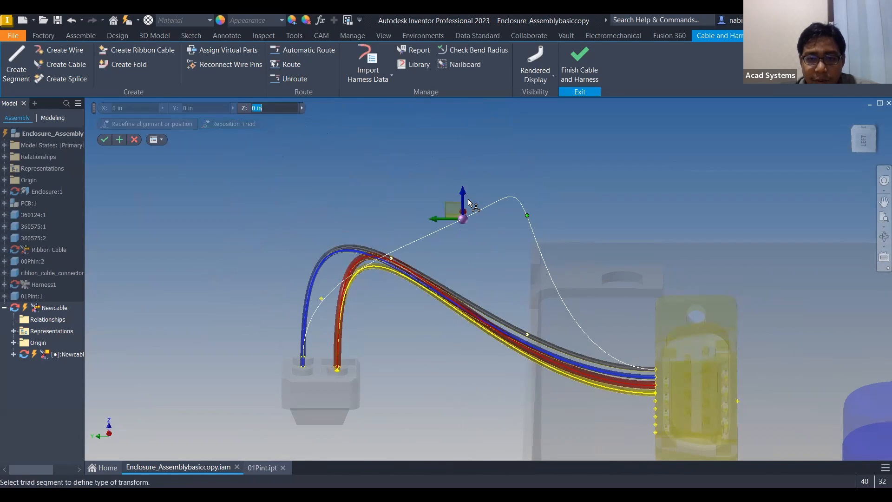
- Shift the dark gray wire's point nearest the yellow connector about -0.25 in along Y and apply the point moves
mouse_move(567, 242)
shift+middle_down()
mouse_move(552, 228)
mouse_move(538, 260)
mouse_move(516, 197)
mouse_move(508, 200)
shift+middle_up()
scroll(508, 200, up, 3)
click(508, 198)
scroll(508, 198, down, 3)
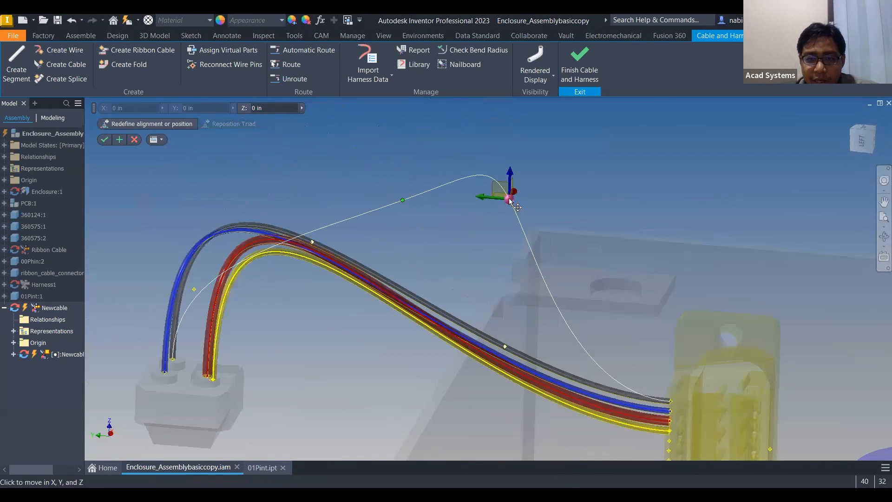
drag(481, 200, 533, 203)
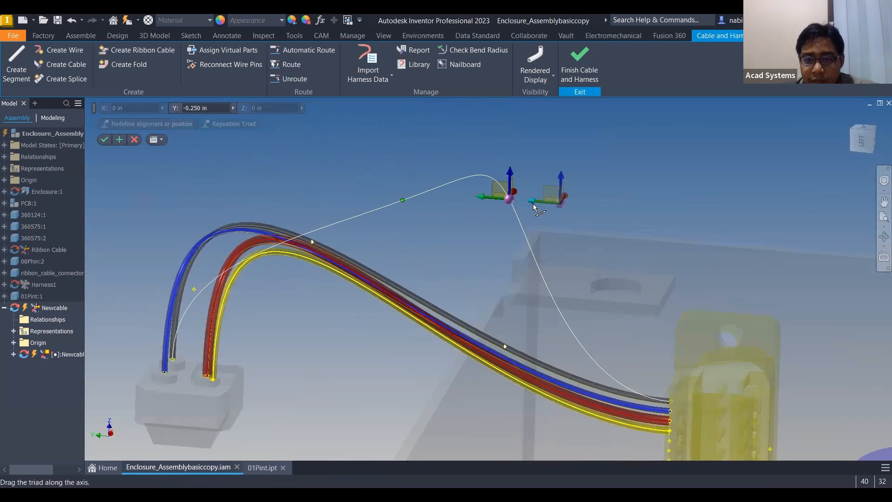
mouse_move(639, 254)
shift+middle_down()
mouse_move(638, 275)
mouse_move(582, 156)
mouse_move(610, 171)
shift+middle_up()
right_click(611, 170)
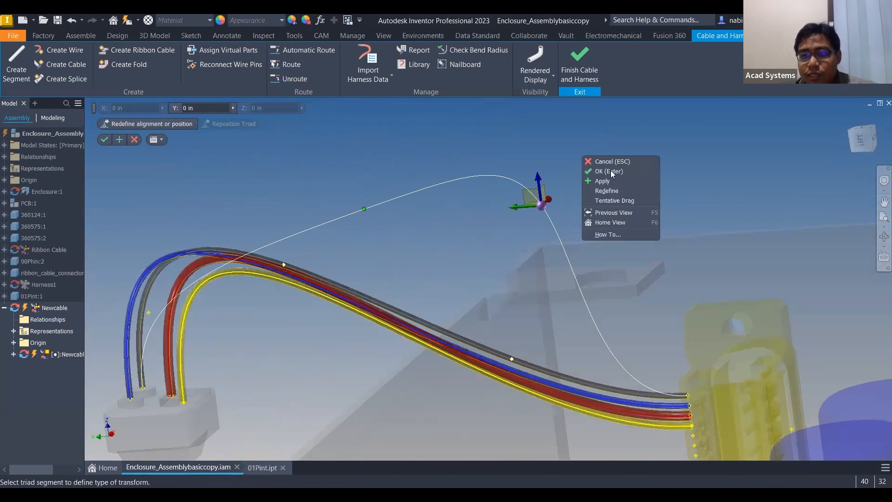
click(614, 167)
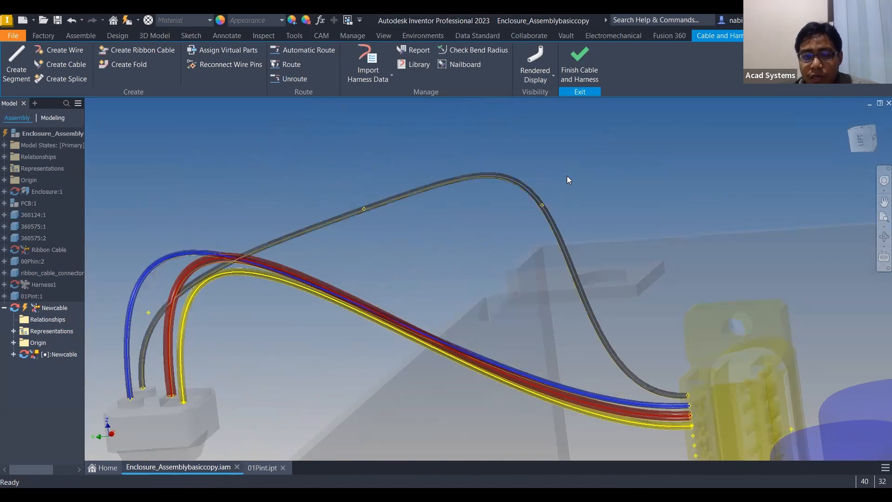
- Expand the Newcable harness in the model tree to list its individual wires
mouse_move(466, 213)
shift+middle_down()
mouse_move(557, 202)
mouse_move(501, 200)
mouse_move(517, 199)
mouse_move(522, 183)
mouse_move(499, 171)
mouse_move(493, 182)
mouse_move(489, 171)
mouse_move(459, 189)
mouse_move(551, 234)
mouse_move(495, 249)
mouse_move(486, 193)
mouse_move(502, 183)
mouse_move(488, 203)
mouse_move(470, 158)
shift+middle_up()
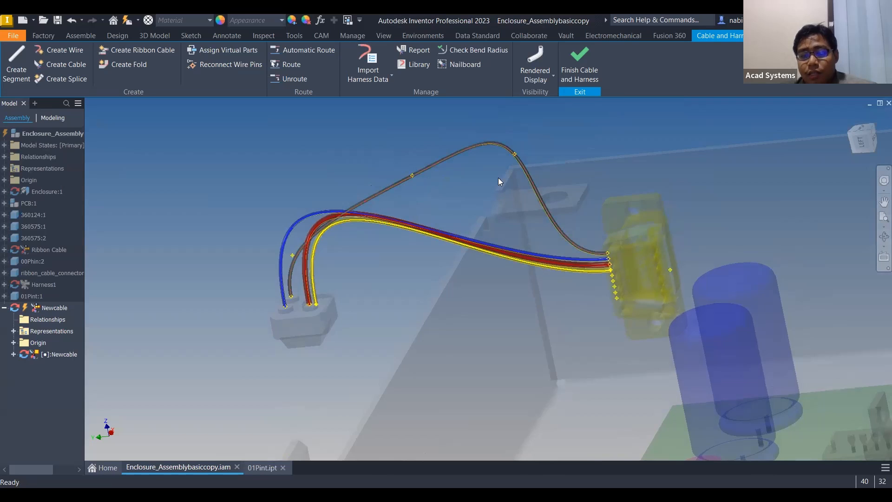
mouse_move(474, 195)
shift+middle_down()
mouse_move(459, 199)
mouse_move(475, 164)
mouse_move(467, 172)
shift+middle_up()
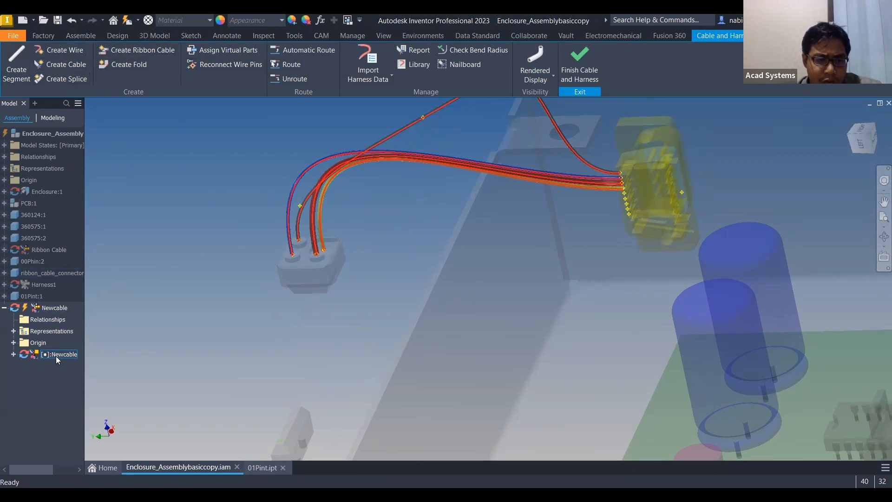
click(13, 354)
click(23, 367)
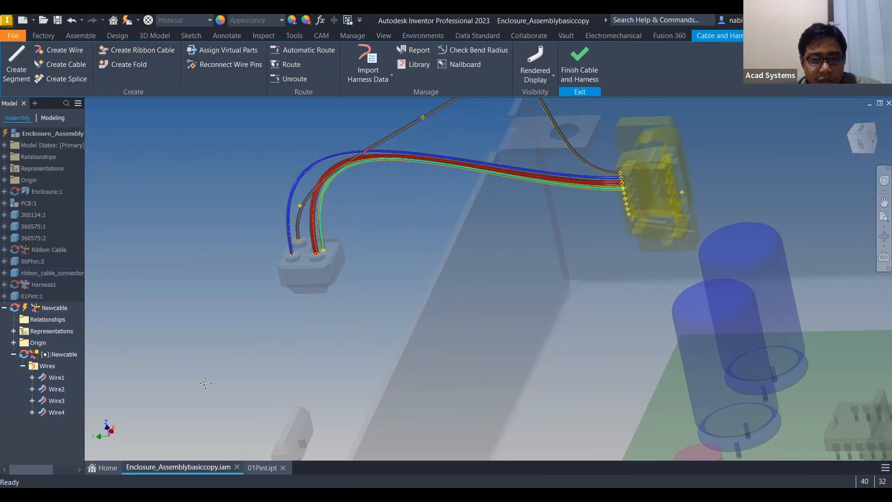
middle_drag(206, 383, 319, 299)
scroll(298, 291, up, 4)
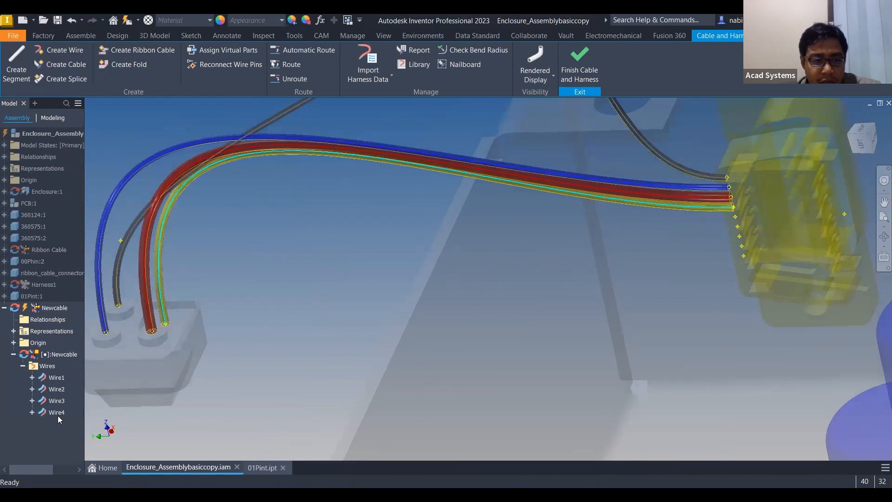
- Change Wire4 to the Generic wire 10AWG-GRN, apply it, and close the wire edit
right_click(58, 413)
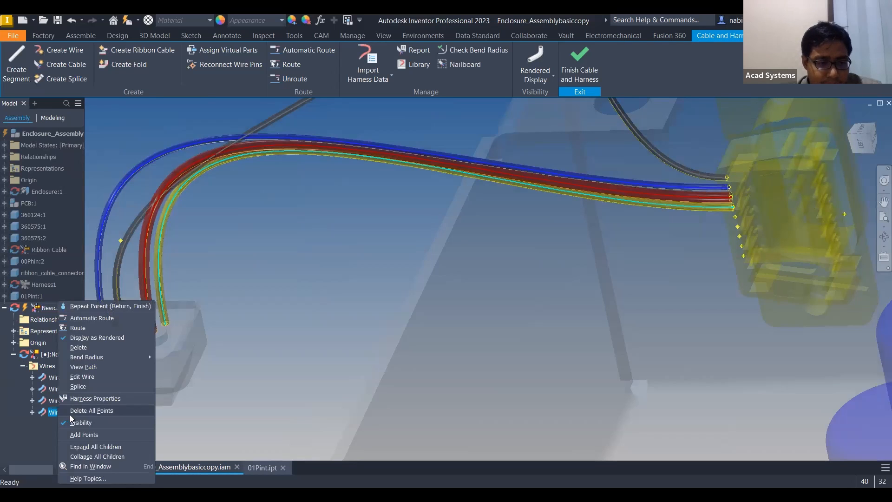
click(102, 377)
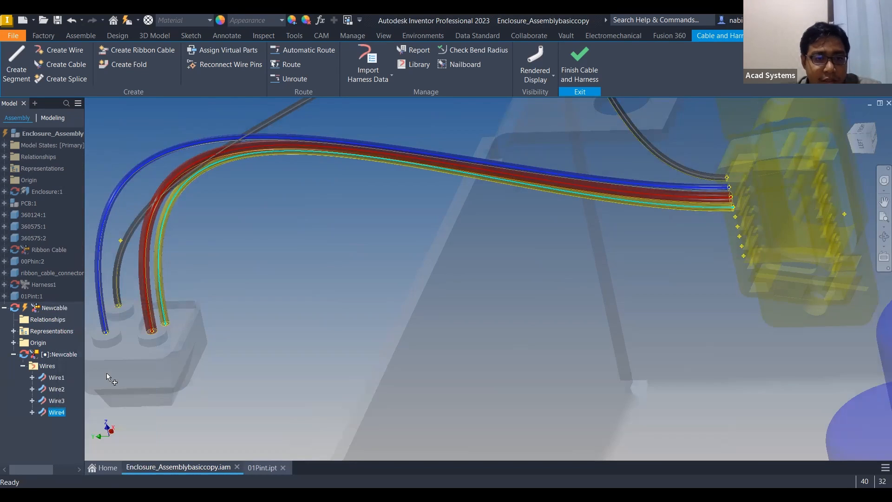
click(181, 167)
click(176, 198)
click(174, 185)
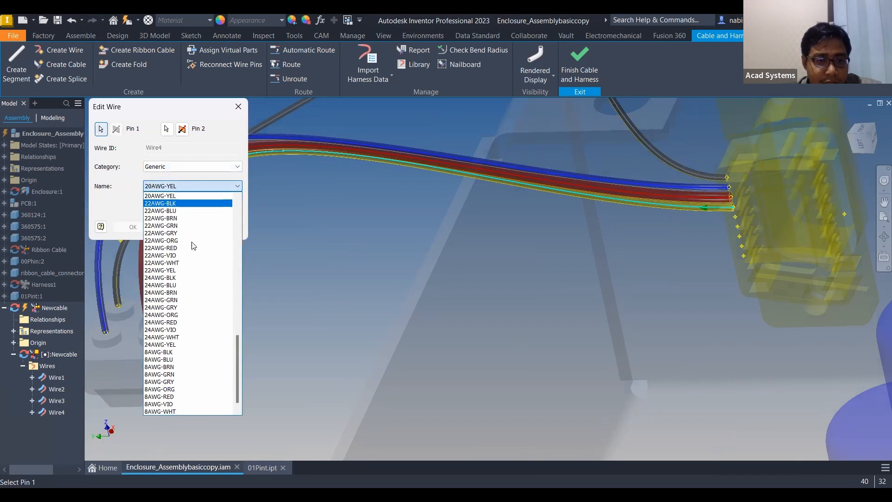
scroll(203, 276, up, 20)
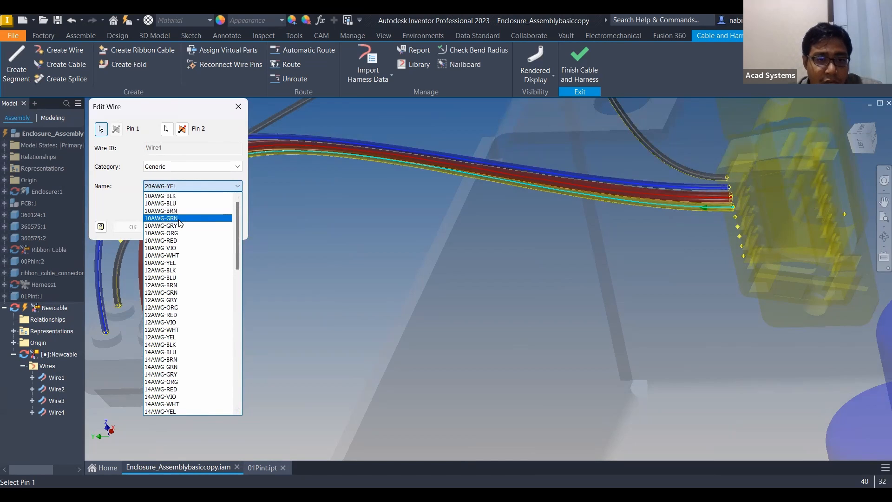
click(180, 219)
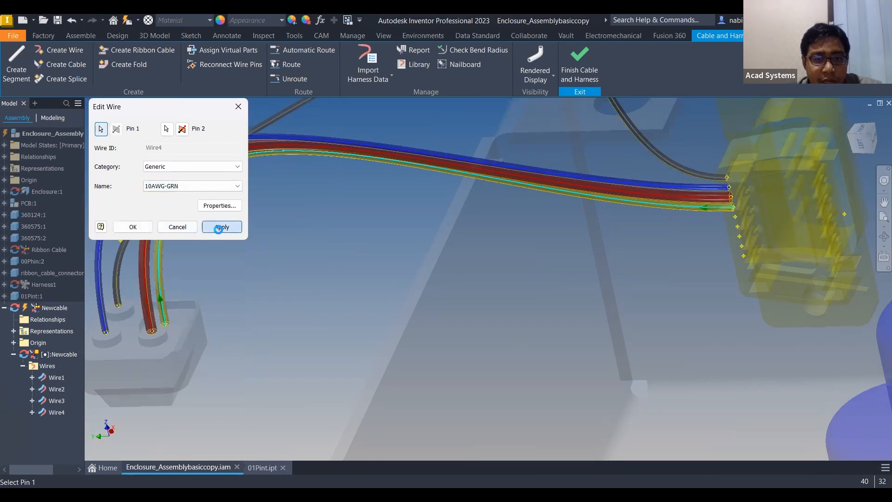
click(222, 227)
scroll(269, 321, up, 5)
middle_drag(270, 322, 148, 295)
scroll(370, 250, down, 6)
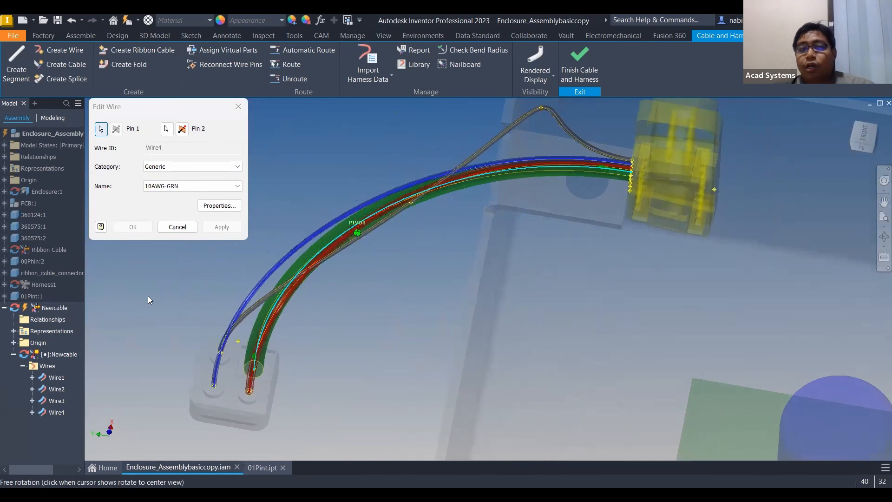
key(Escape)
- Examine the rerouted gray wire and the thicker green wire within the enclosure from several sides
scroll(349, 274, up, 6)
mouse_move(480, 274)
shift+middle_down()
mouse_move(395, 269)
mouse_move(480, 261)
mouse_move(419, 249)
mouse_move(493, 249)
shift+middle_up()
scroll(450, 250, down, 3)
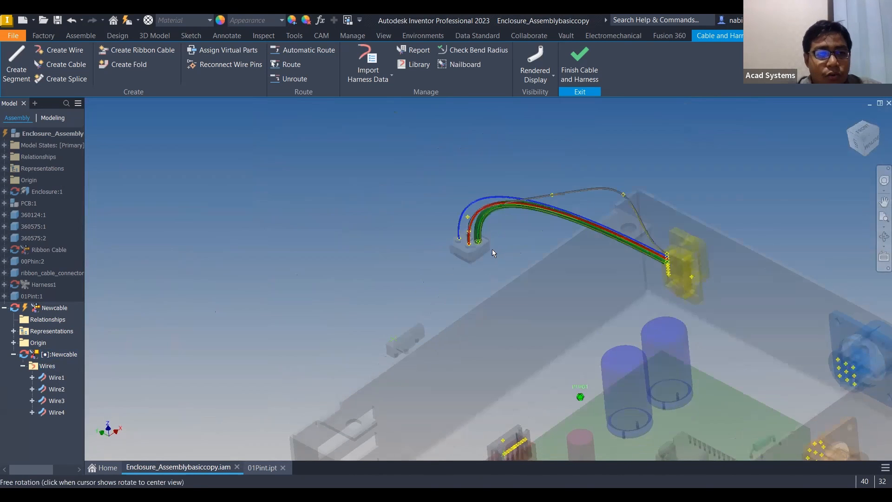
scroll(492, 249, up, 5)
shift+middle_drag(479, 305, 433, 310)
scroll(433, 311, down, 4)
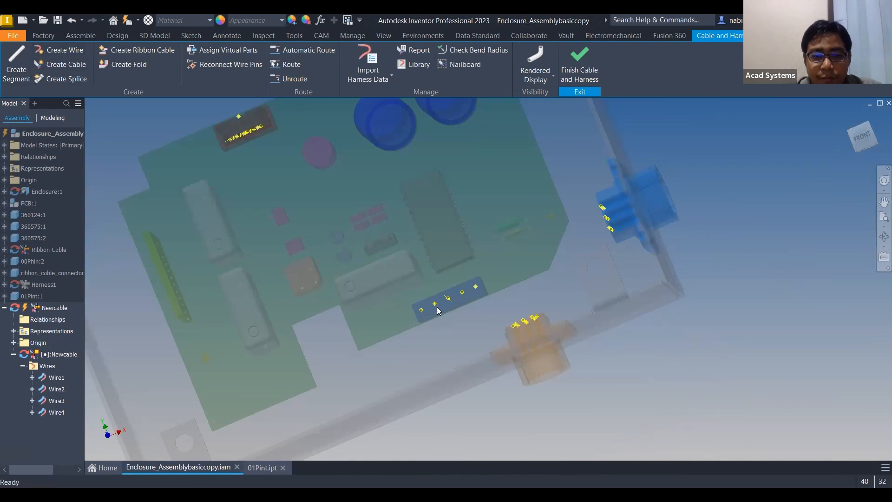
mouse_move(526, 292)
shift+middle_down()
mouse_move(518, 274)
mouse_move(550, 399)
mouse_move(570, 442)
shift+middle_up()
mouse_move(477, 251)
middle_down()
mouse_move(495, 271)
mouse_move(475, 234)
middle_up()
middle_drag(423, 255, 440, 245)
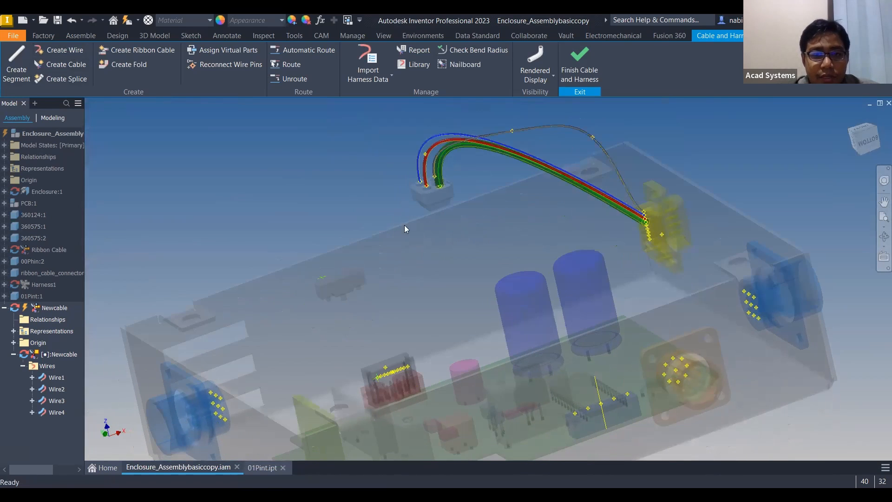
middle_drag(319, 212, 282, 191)
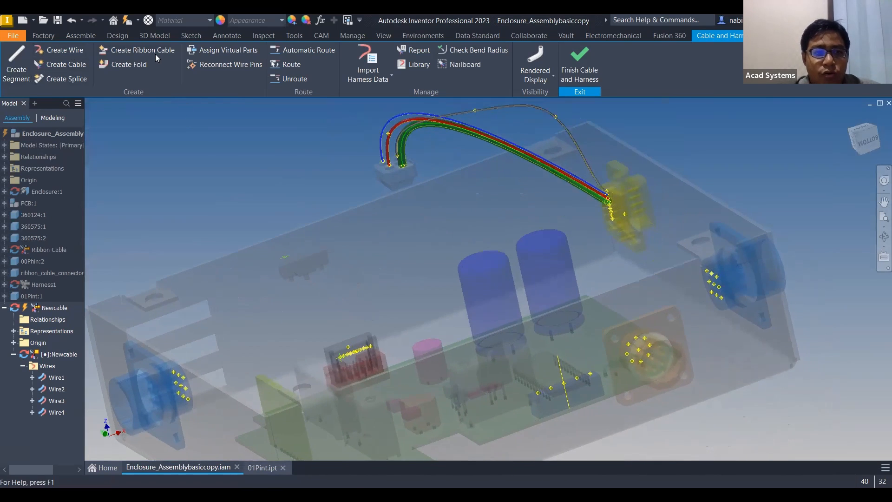
- Finish editing the Newcable harness and open the Ribbon Cable assembly for editing, accepting synchronization of its harness to the library
click(584, 68)
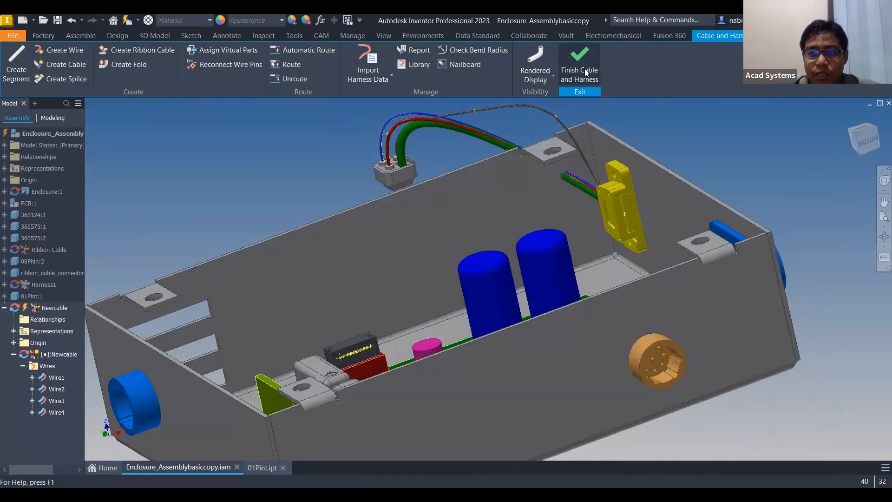
click(53, 250)
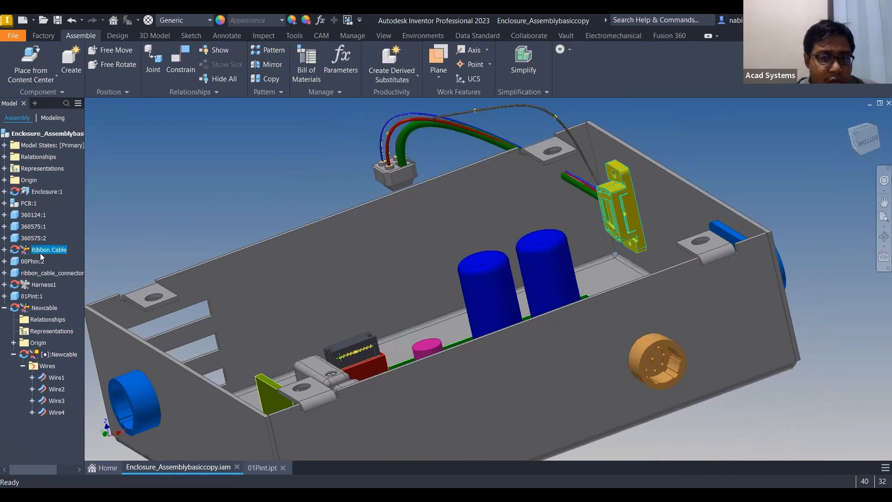
right_click(36, 252)
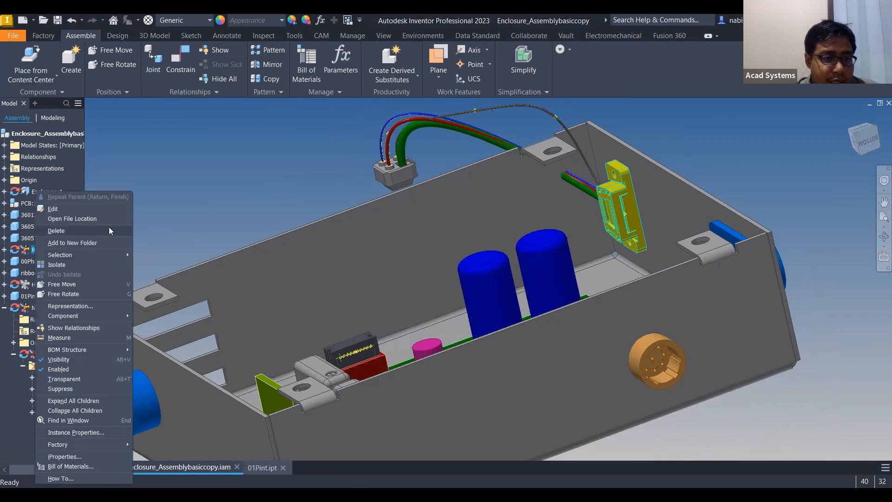
click(77, 219)
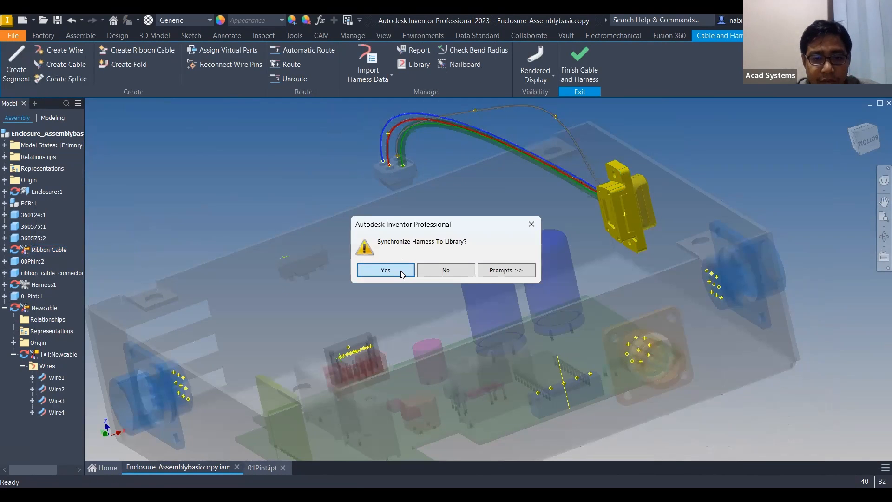
click(385, 270)
mouse_move(421, 262)
middle_down()
mouse_move(410, 248)
mouse_move(468, 263)
mouse_move(437, 321)
middle_up()
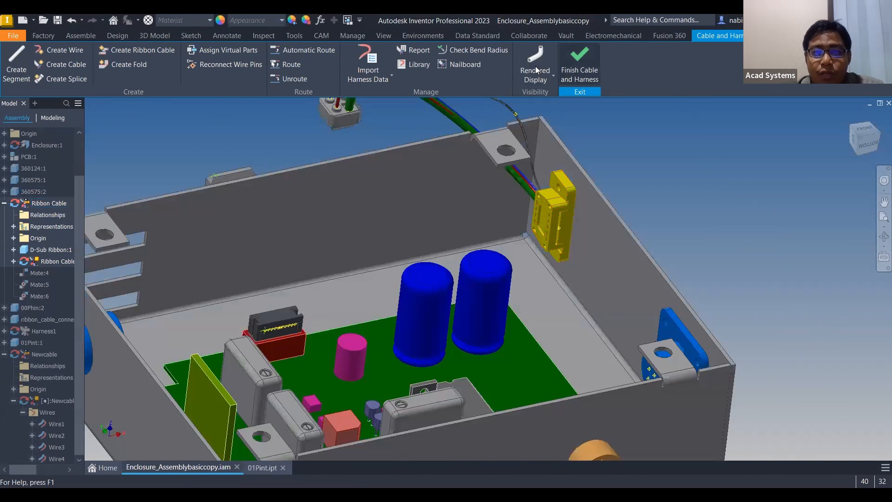
- Reopen the Ribbon Cable assembly, examine the pin points on the red PCB connector, and finish the cable and harness edit
click(421, 37)
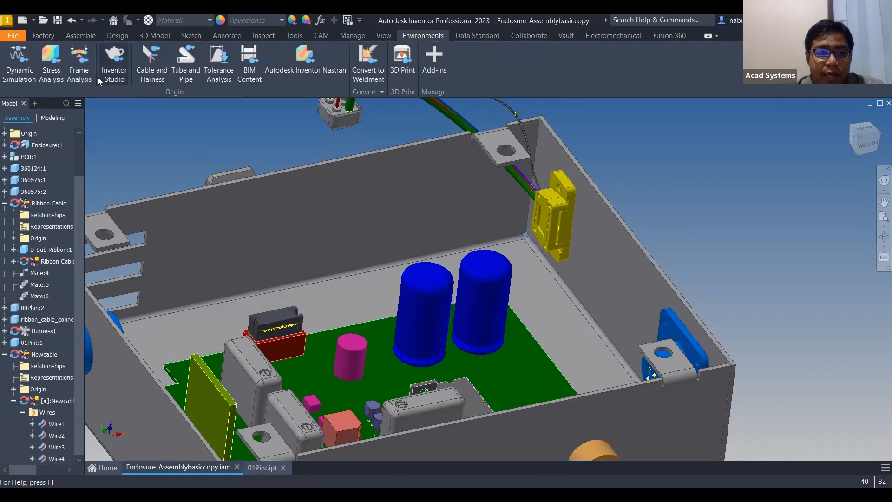
double_click(33, 205)
middle_drag(346, 148, 420, 188)
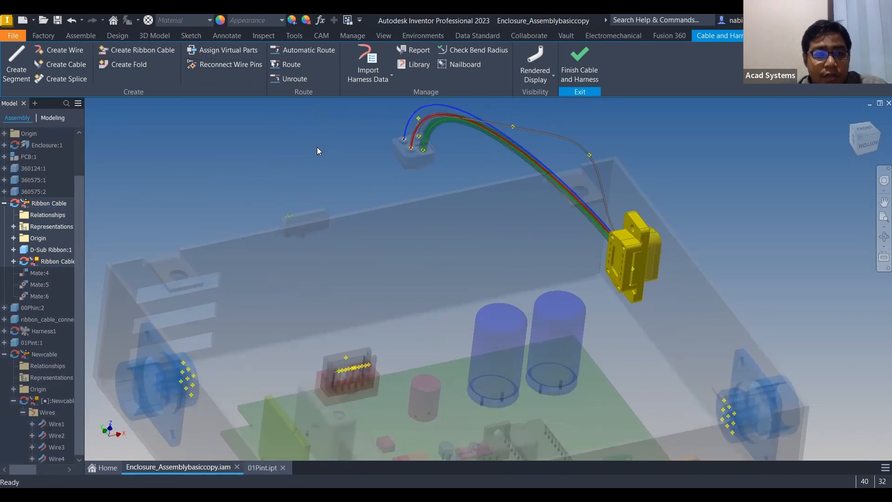
middle_drag(338, 281, 305, 245)
middle_drag(323, 311, 279, 311)
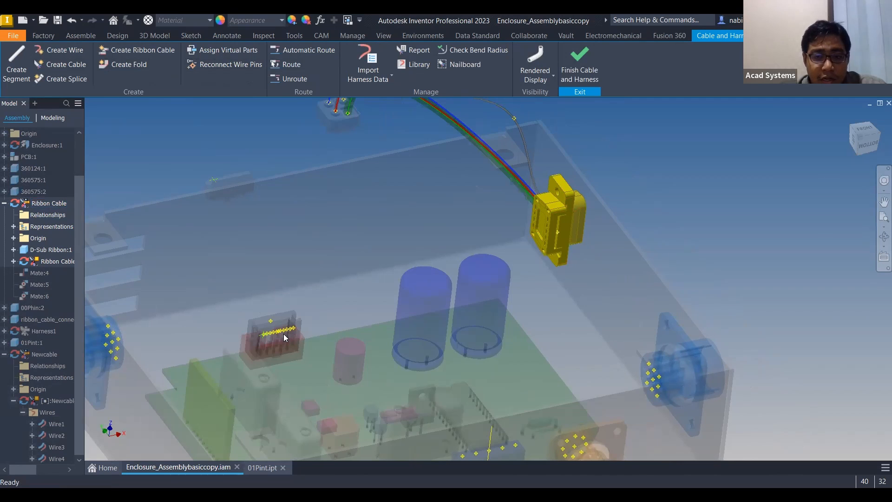
middle_drag(539, 194, 557, 277)
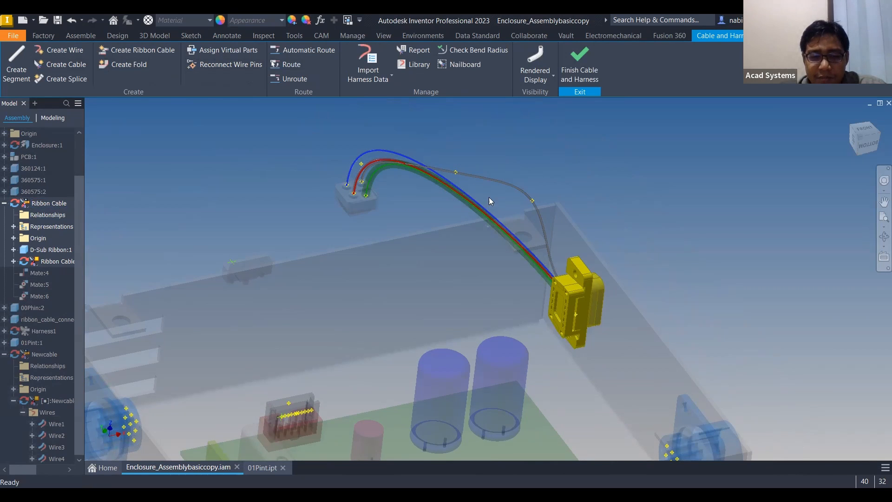
shift+middle_drag(380, 250, 241, 244)
middle_drag(273, 337, 312, 345)
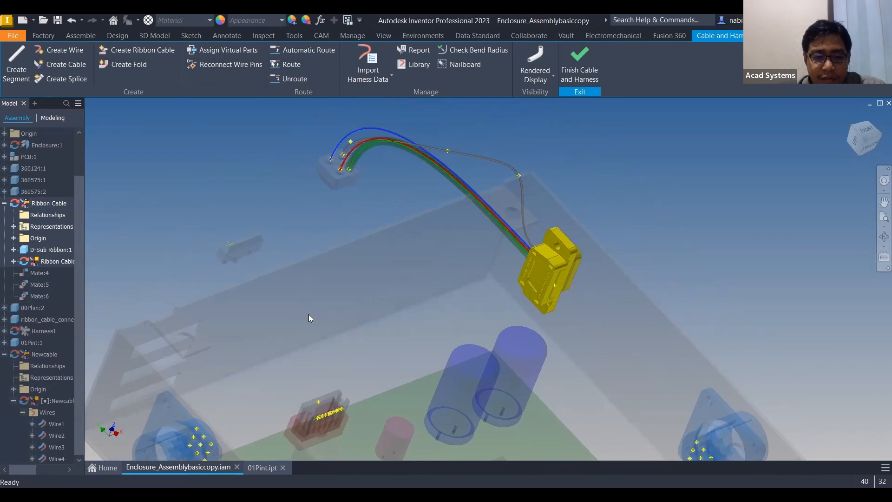
shift+drag(327, 254, 280, 254)
mouse_move(280, 253)
shift+middle_down()
mouse_move(287, 240)
mouse_move(446, 275)
mouse_move(422, 278)
shift+middle_up()
middle_drag(294, 235, 383, 193)
scroll(437, 243, down, 5)
scroll(437, 243, up, 2)
middle_drag(467, 453, 420, 317)
scroll(422, 320, down, 5)
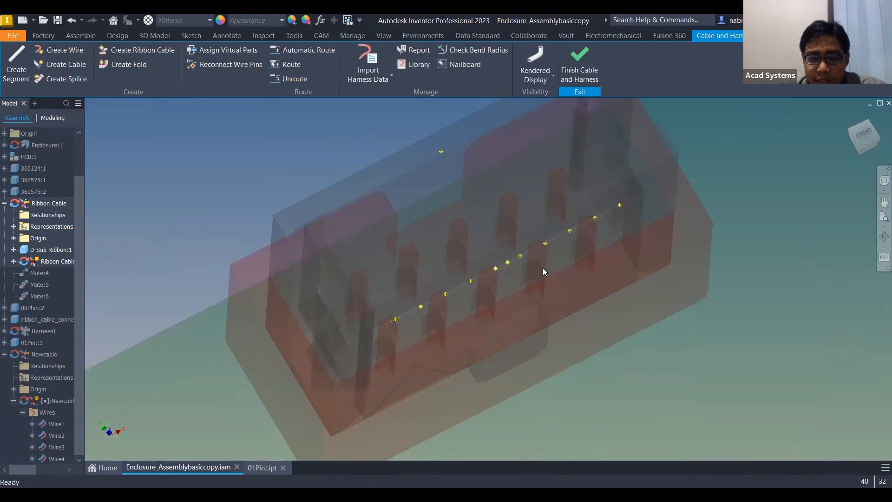
scroll(483, 285, up, 5)
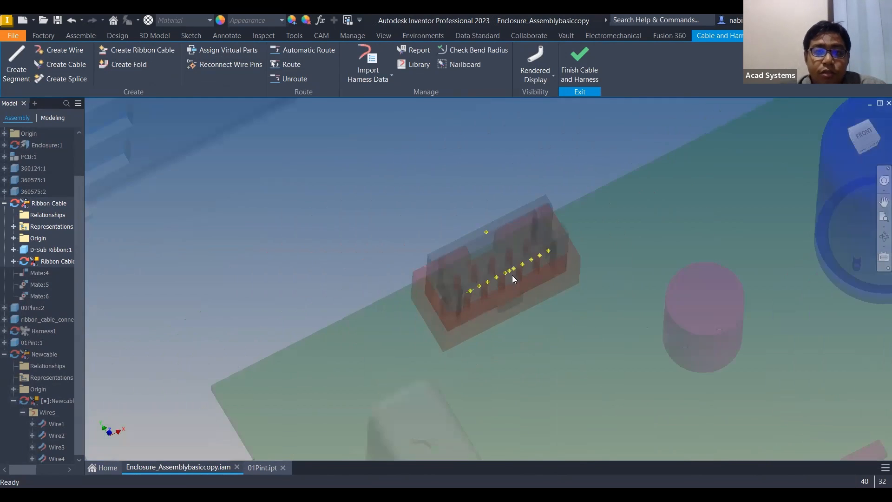
click(584, 59)
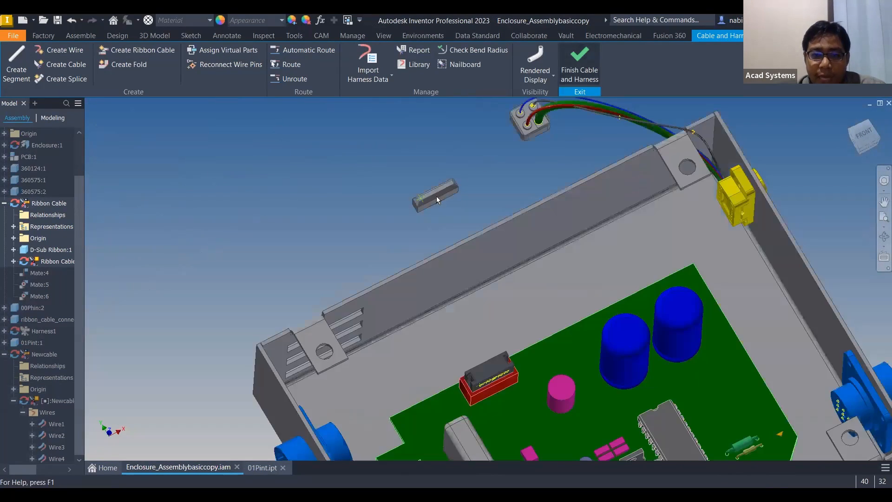
- Open the loose 00Phin:2 connector outside the enclosure for in-place editing
mouse_move(470, 192)
middle_down()
mouse_move(466, 252)
mouse_move(446, 227)
mouse_move(425, 249)
mouse_move(432, 242)
mouse_move(380, 257)
middle_up()
scroll(445, 229, down, 5)
scroll(414, 188, up, 5)
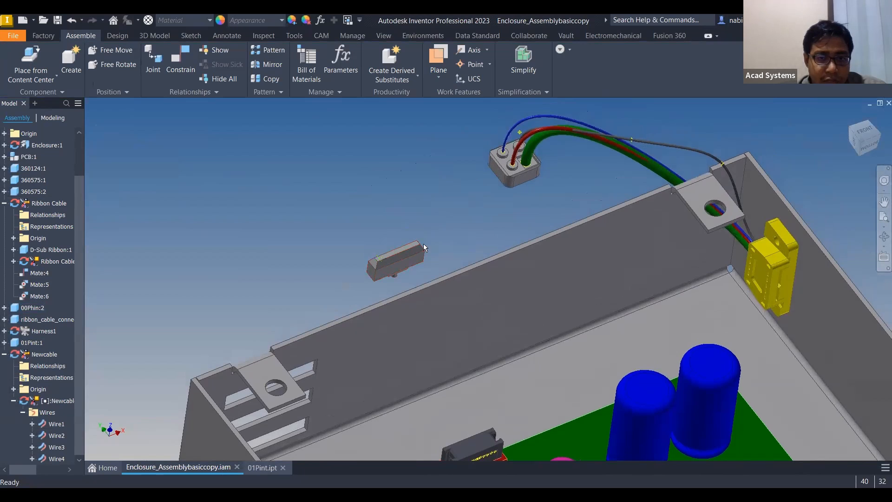
click(395, 262)
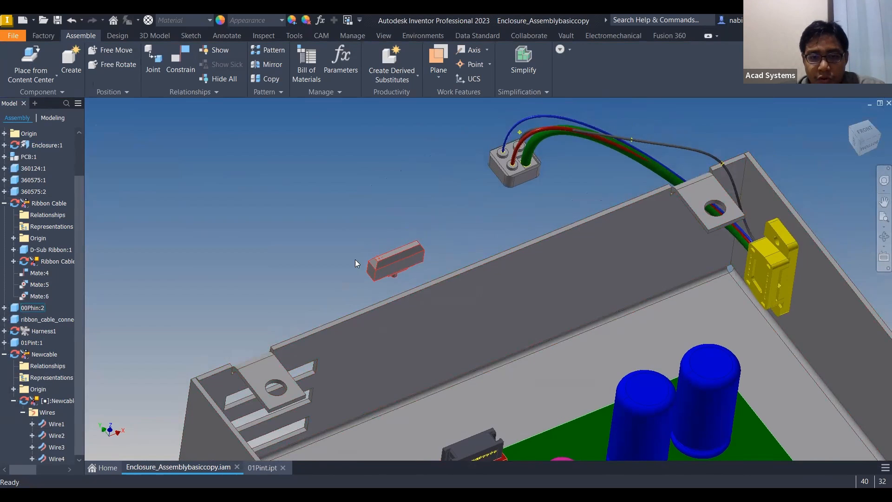
right_click(394, 263)
key(Escape)
double_click(395, 258)
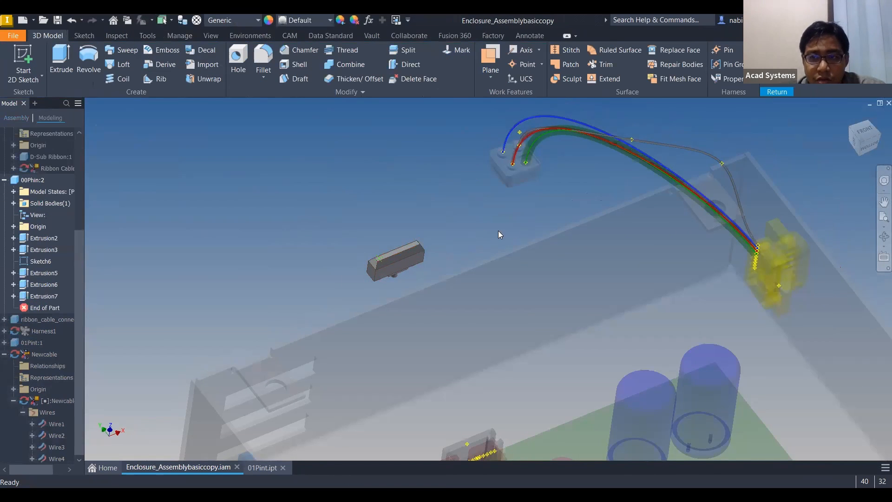
scroll(498, 231, up, 3)
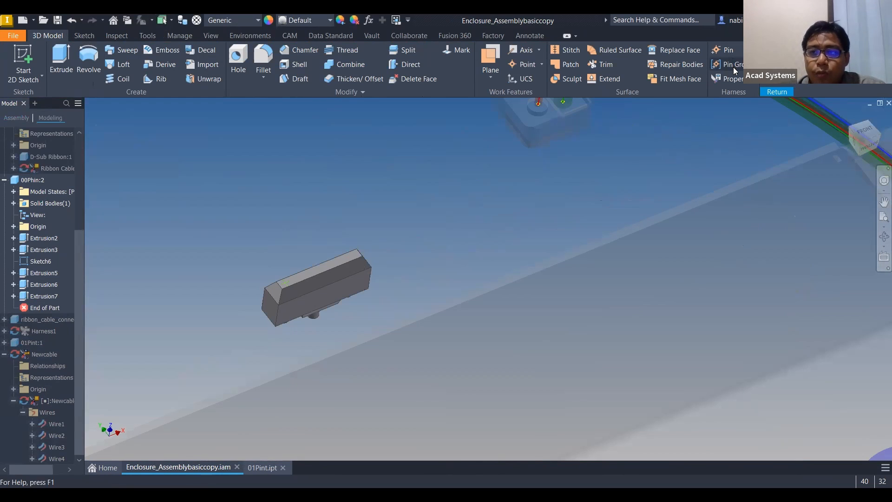
scroll(535, 213, up, 4)
scroll(879, 181, down, 1)
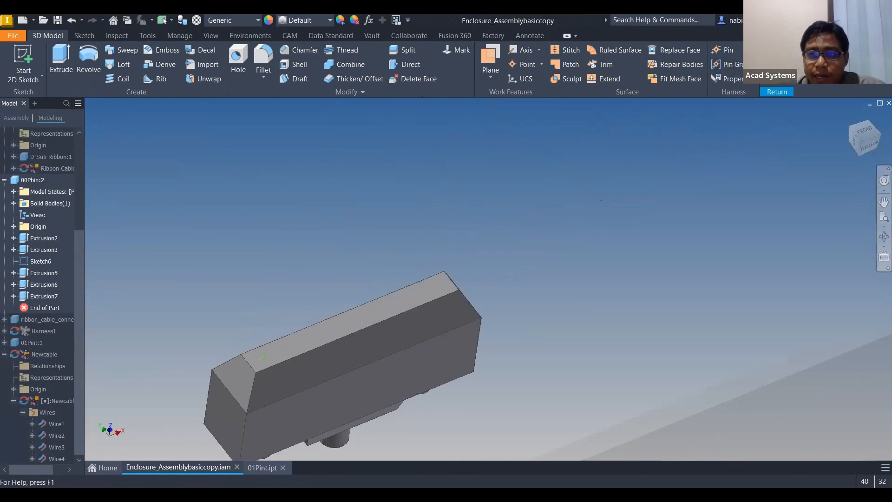
click(720, 54)
click(422, 364)
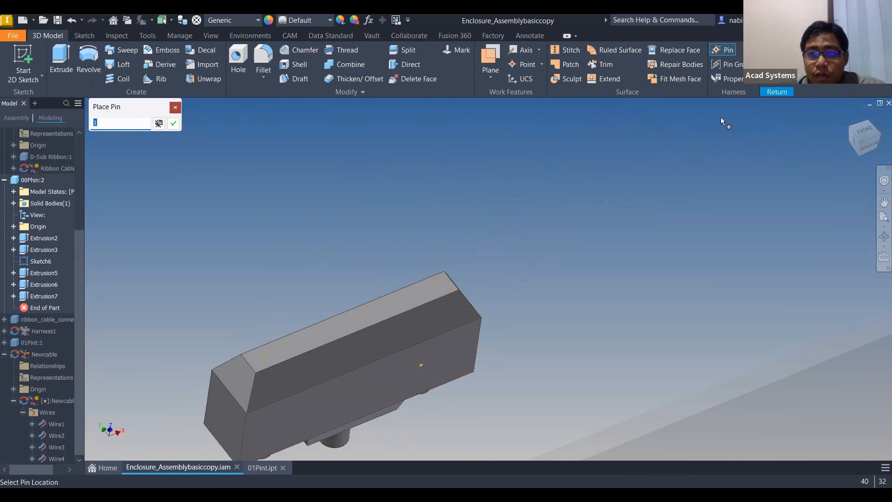
click(175, 107)
click(734, 65)
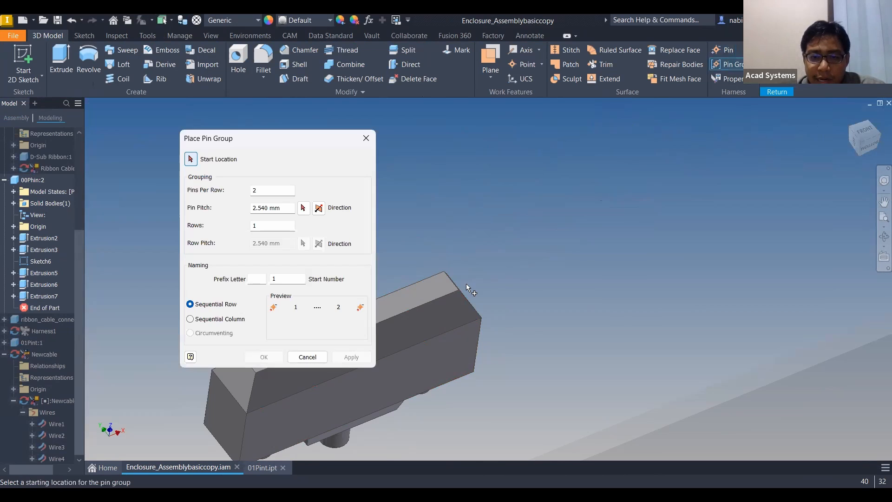
middle_drag(467, 284, 609, 272)
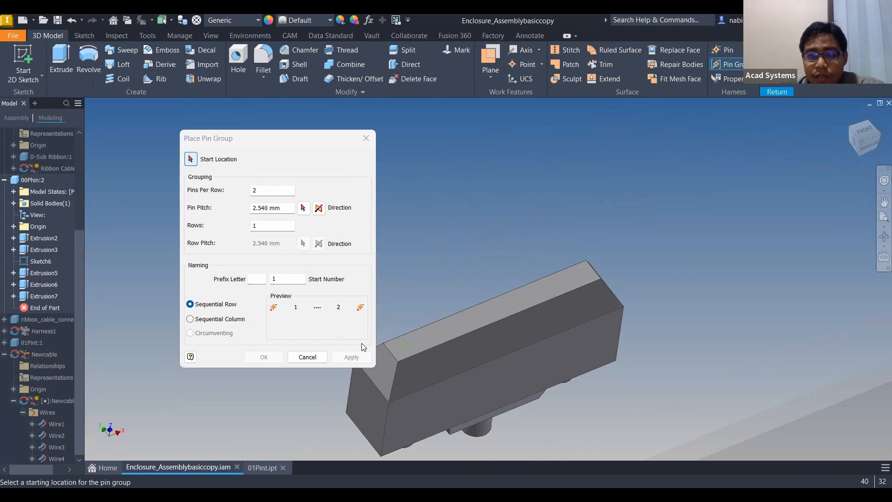
click(306, 361)
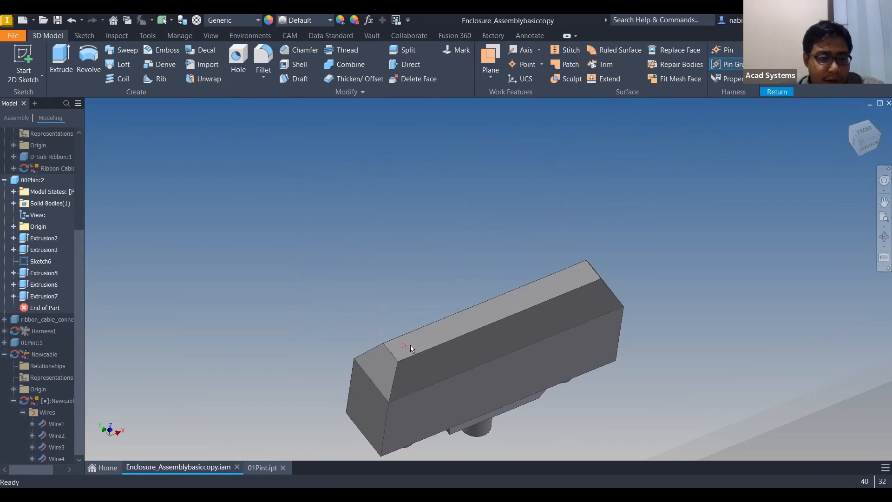
- Open Sketch6 of the 00Phin:2 connector to inspect its point, then finish the sketch without adding geometry
double_click(48, 260)
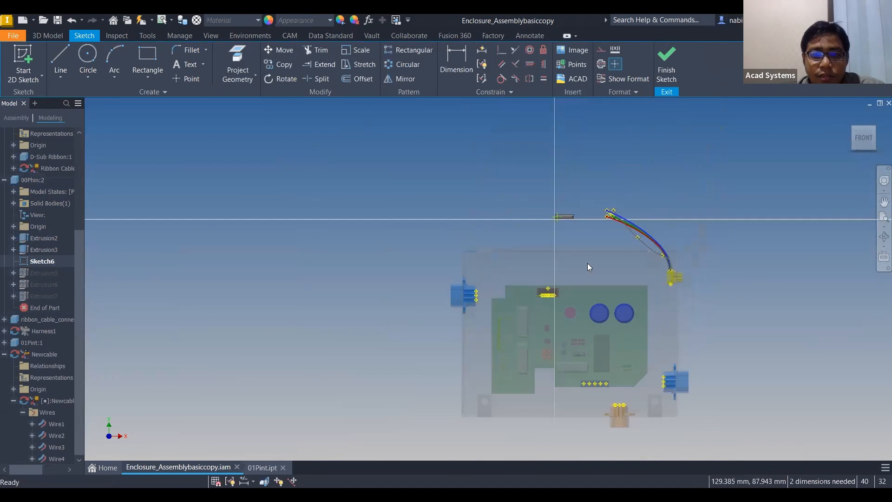
scroll(562, 214, up, 10)
click(191, 79)
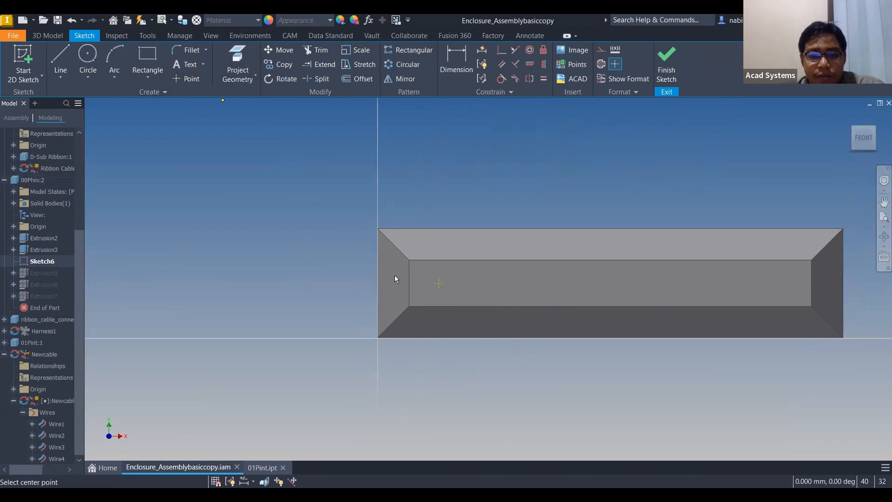
key(Escape)
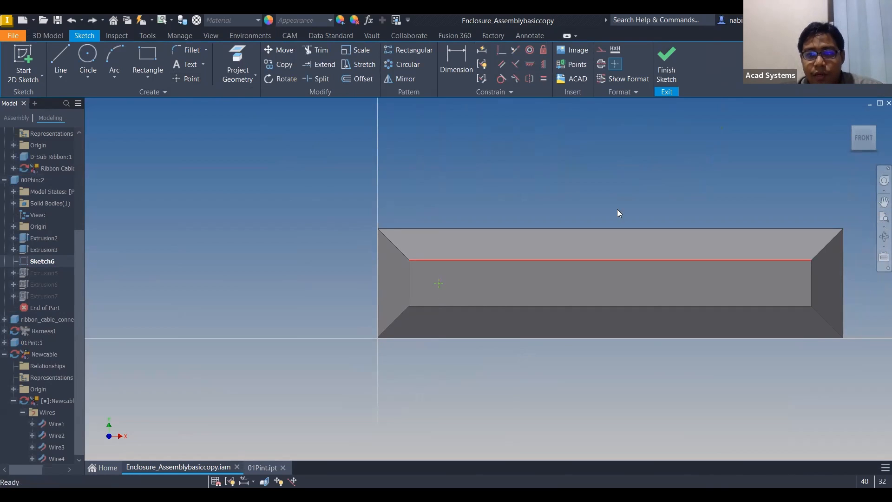
click(667, 82)
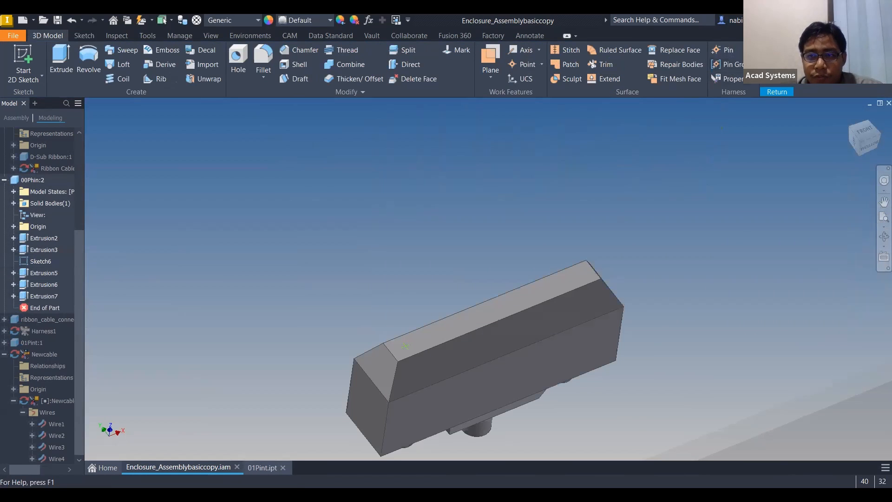
- Start a pin group on the 00Phin:2 connector, using the existing point on its narrow top face as the start location
click(732, 65)
scroll(495, 214, up, 4)
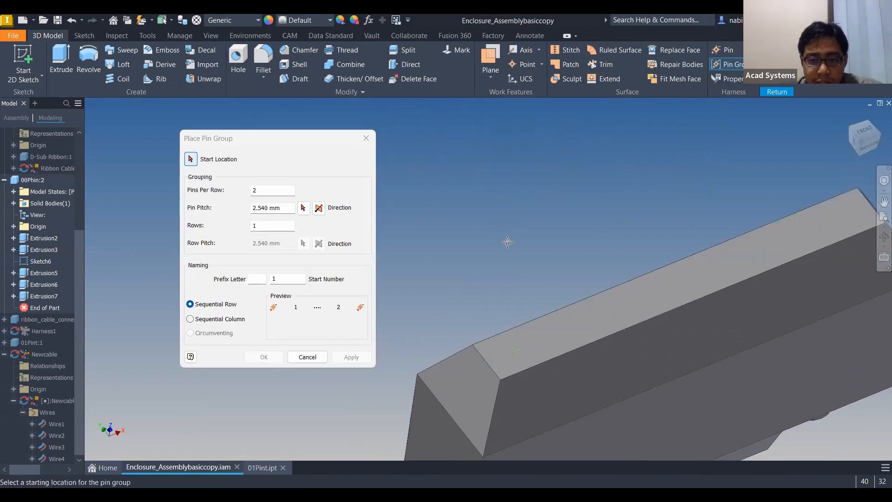
click(488, 316)
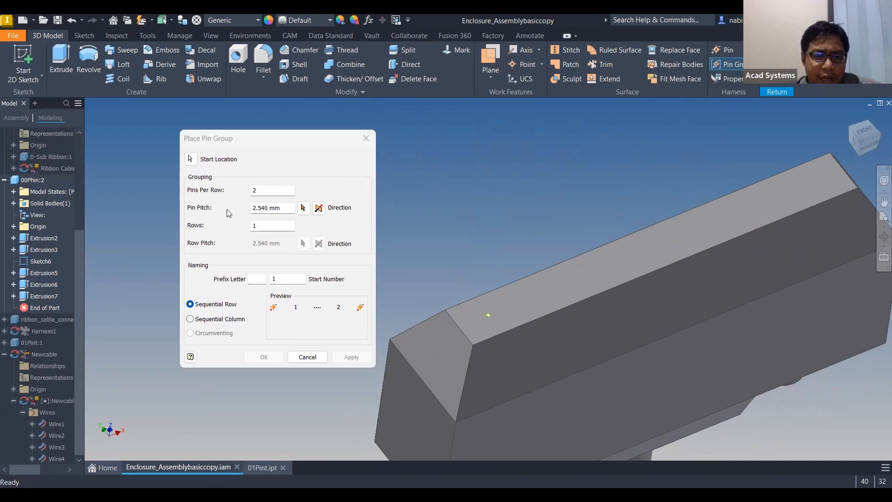
click(304, 208)
scroll(442, 262, up, 3)
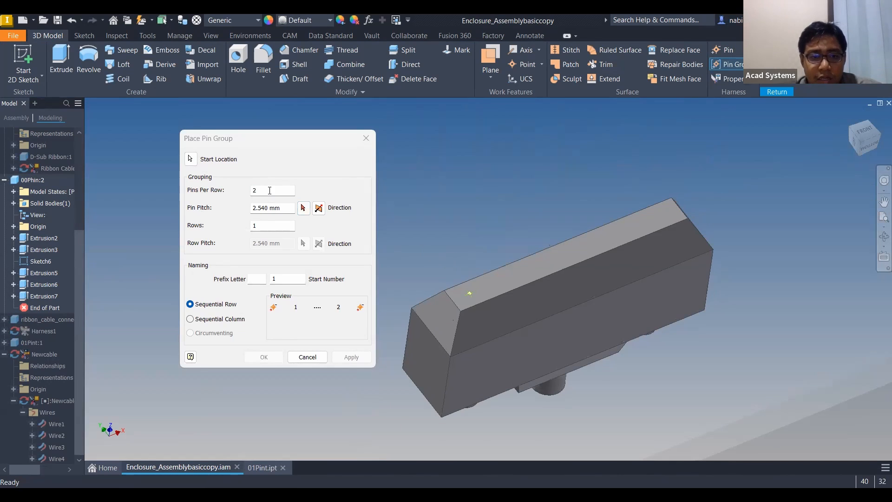
- Set the new pin group on the connector's narrow top face to 6 pins per row with a pin pitch of 2.4
text(6)
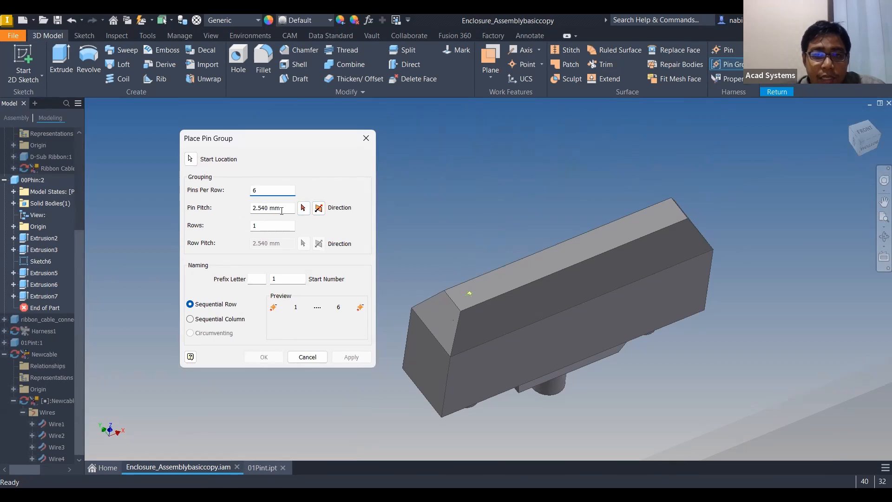
key(Tab)
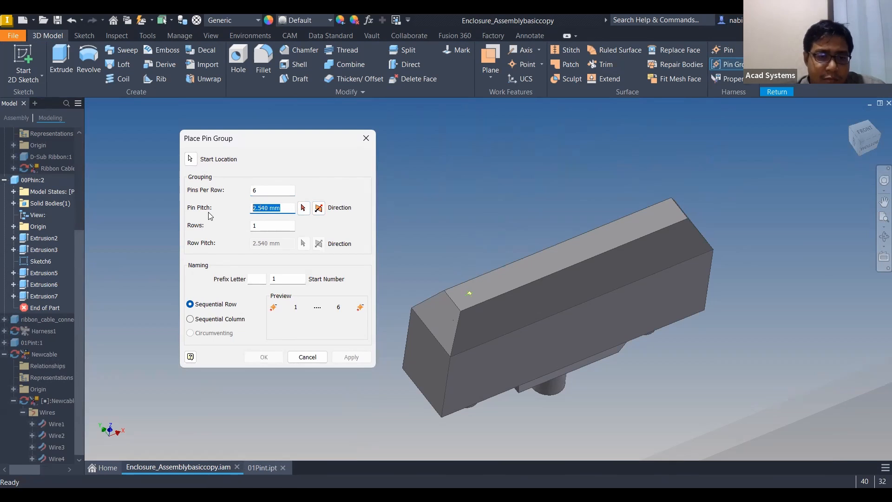
text(2.4)
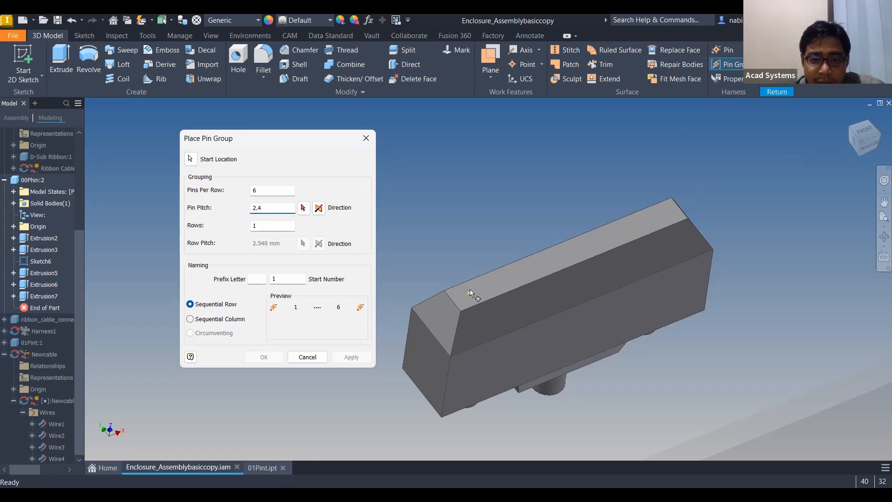
scroll(475, 300, down, 3)
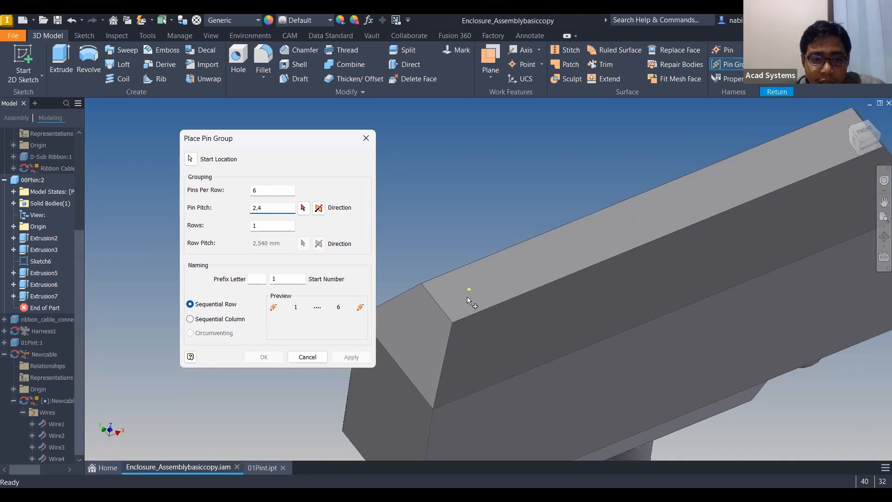
scroll(467, 297, up, 3)
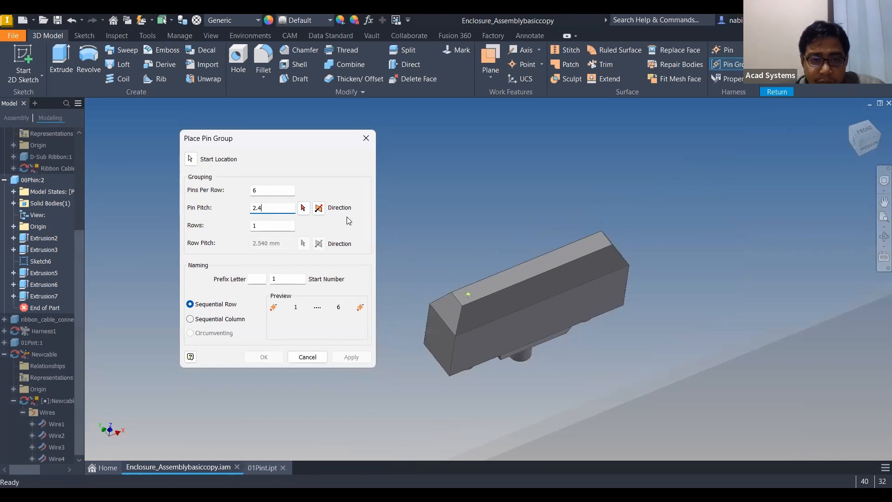
- Align the pin pitch direction with the top face's long edge and flip it so the row runs along the face from the start point
click(303, 209)
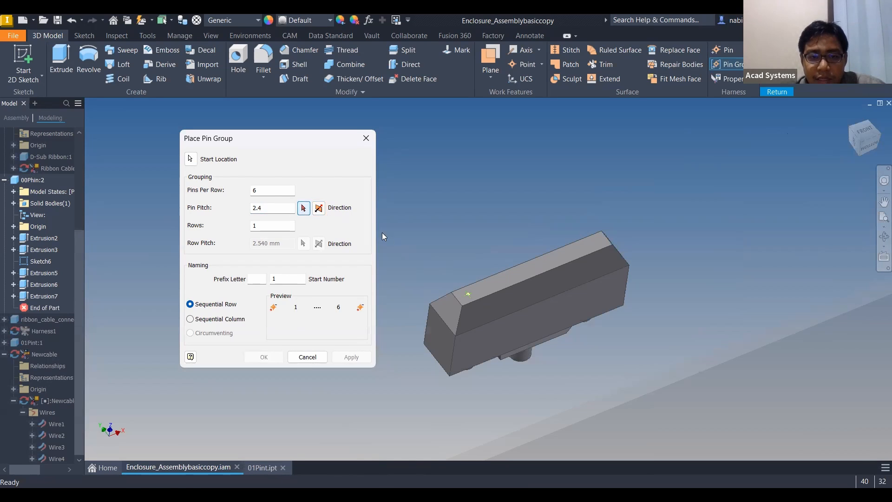
click(508, 289)
scroll(508, 289, down, 5)
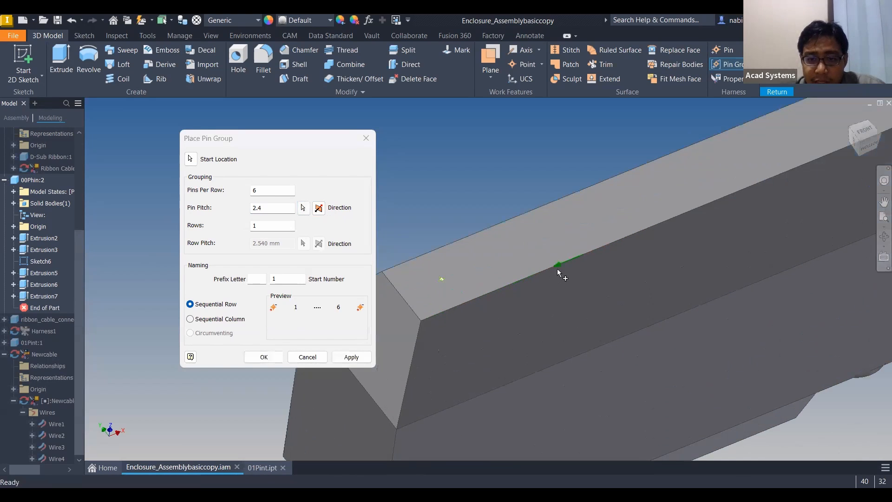
scroll(567, 271, up, 2)
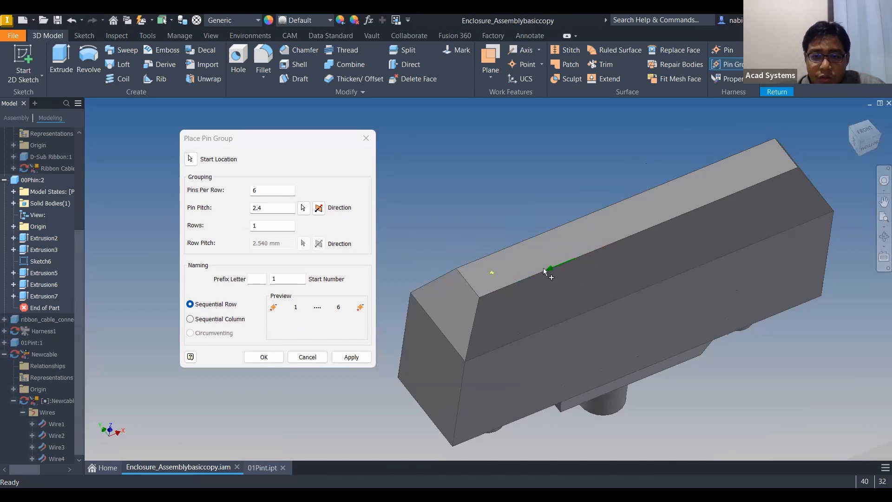
click(319, 208)
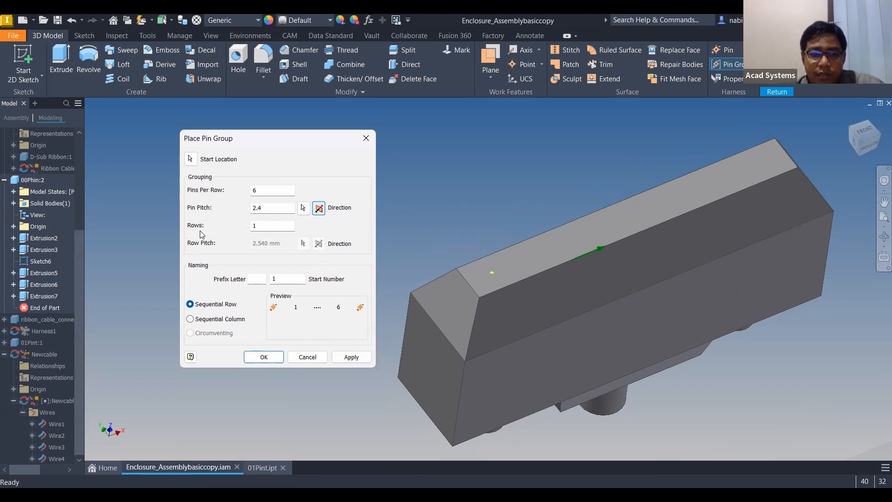
- Keep the pin group at 1 row and create it on the connector's top face
double_click(280, 226)
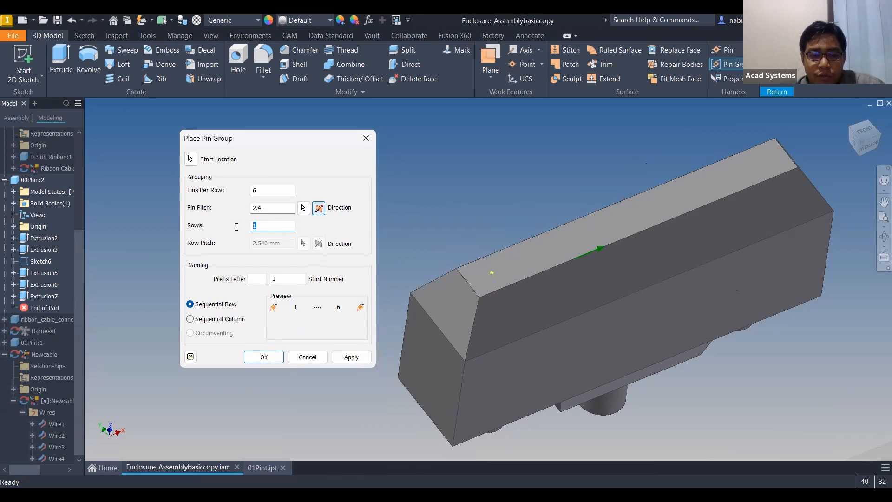
click(285, 225)
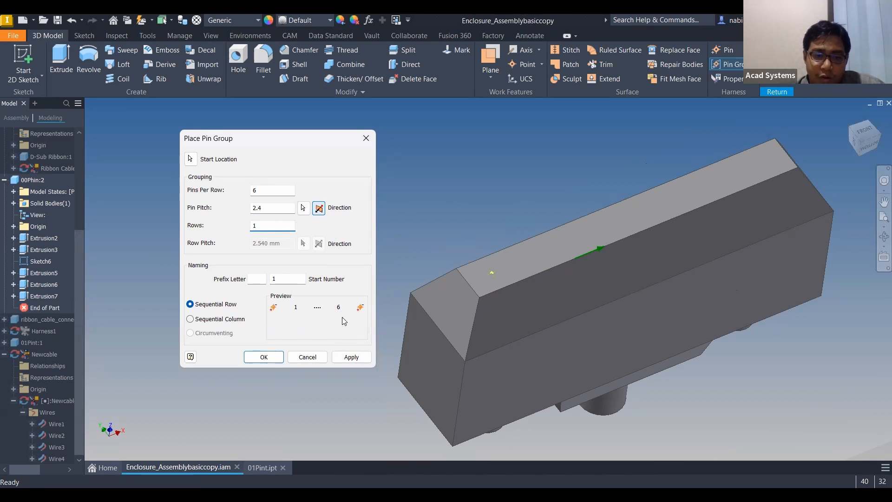
click(264, 358)
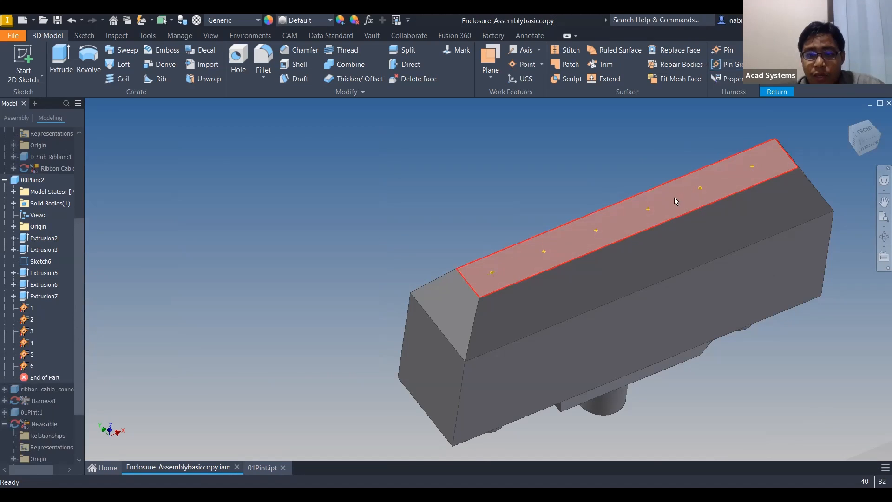
shift+middle_drag(662, 182, 476, 188)
middle_drag(554, 161, 498, 189)
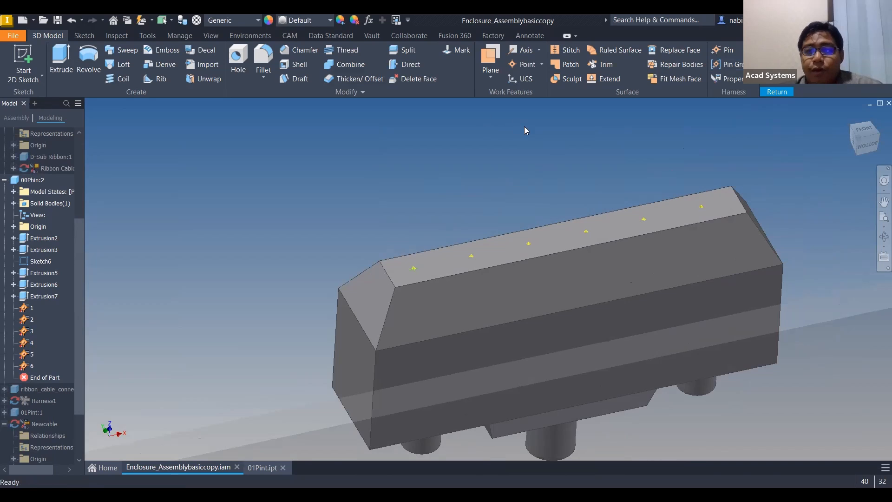
- Start Connector Authoring on the 00Phin:2 part and choose Discrete Wire as the connector type
click(484, 253)
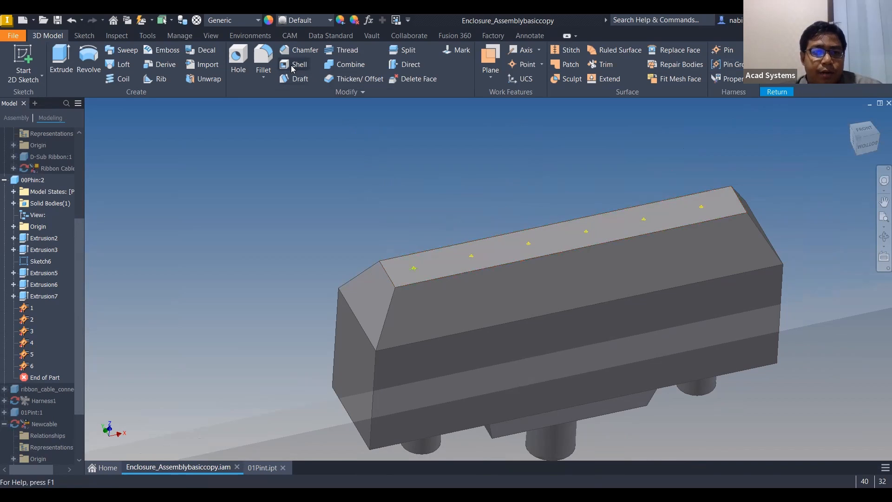
click(175, 38)
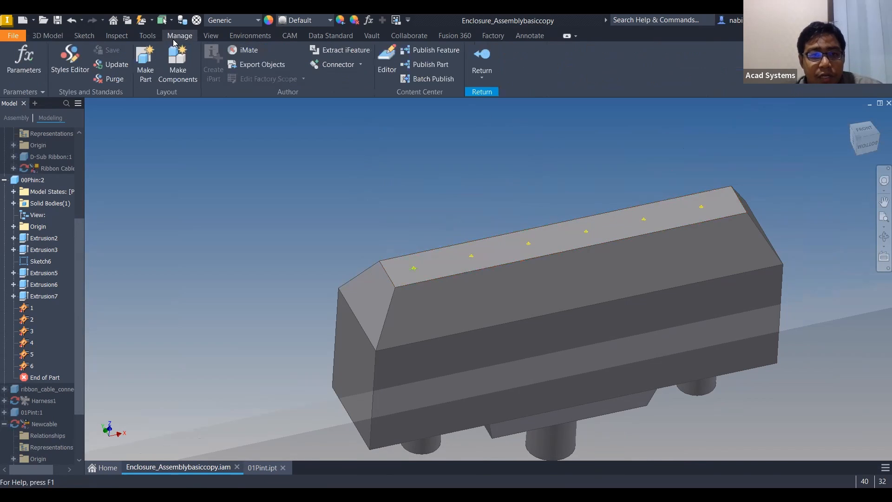
click(342, 69)
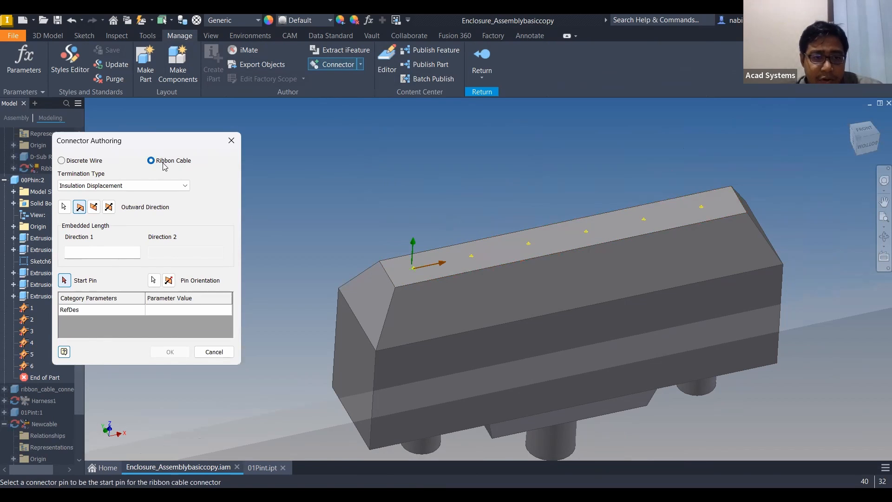
click(99, 164)
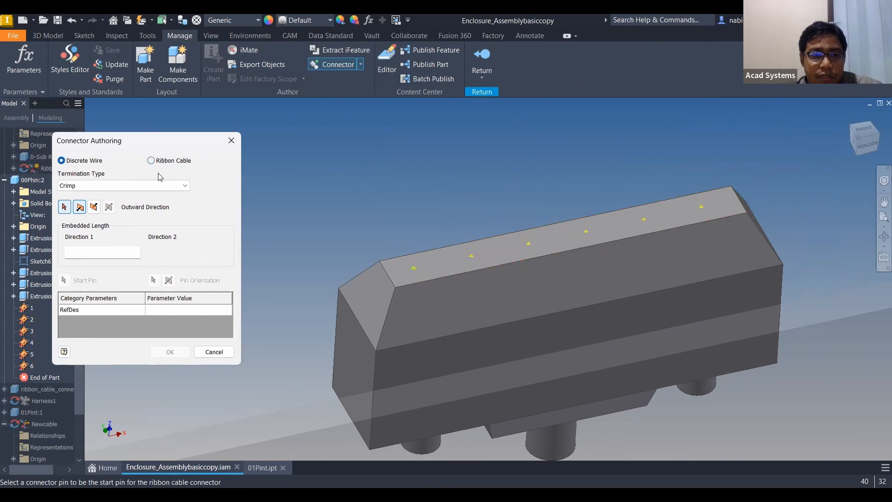
- Set the connector authoring to Ribbon Cable with a single outward direction pointing away from the pin face
click(151, 160)
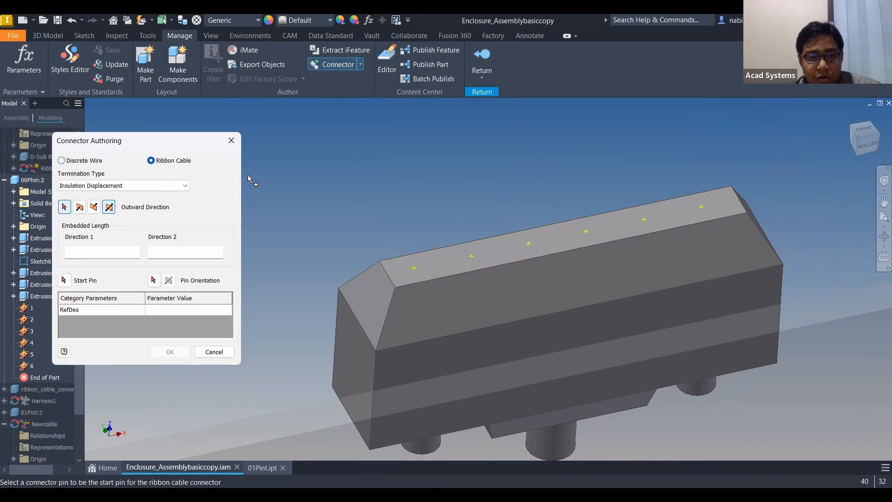
click(433, 258)
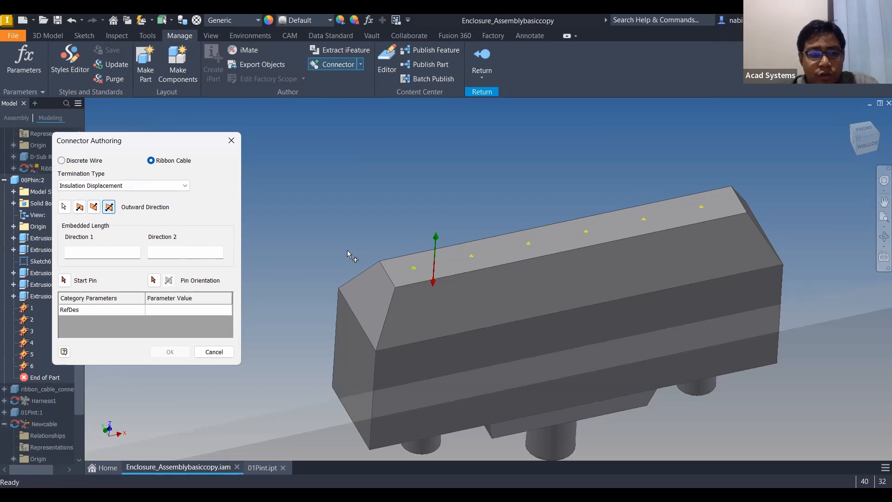
click(82, 211)
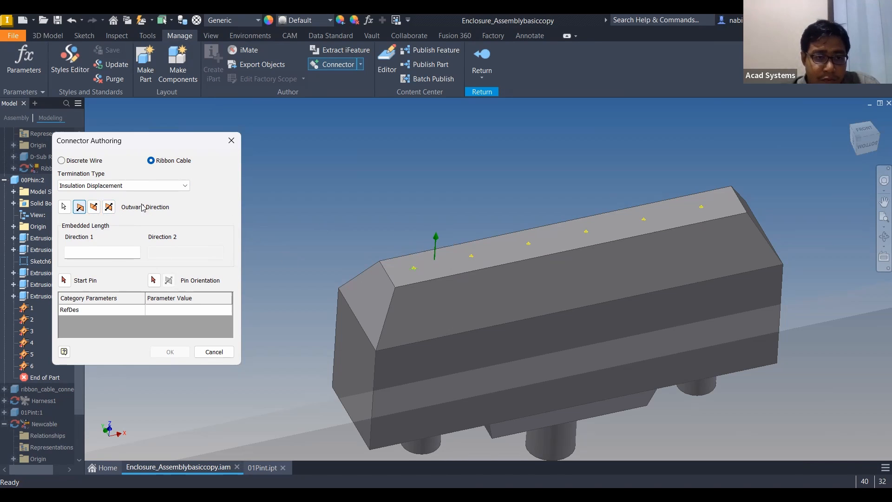
click(93, 206)
click(80, 208)
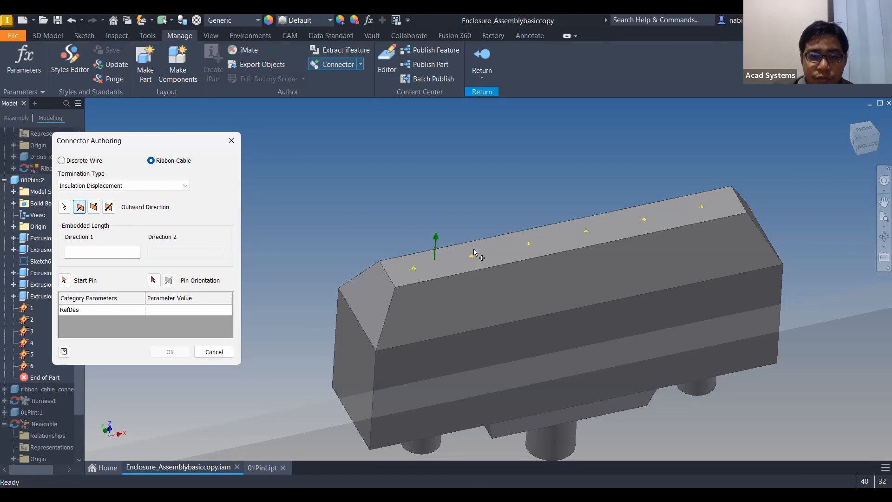
- Pick the first pin at the end of the row as start pin and the pin face for the pin orientation
click(64, 280)
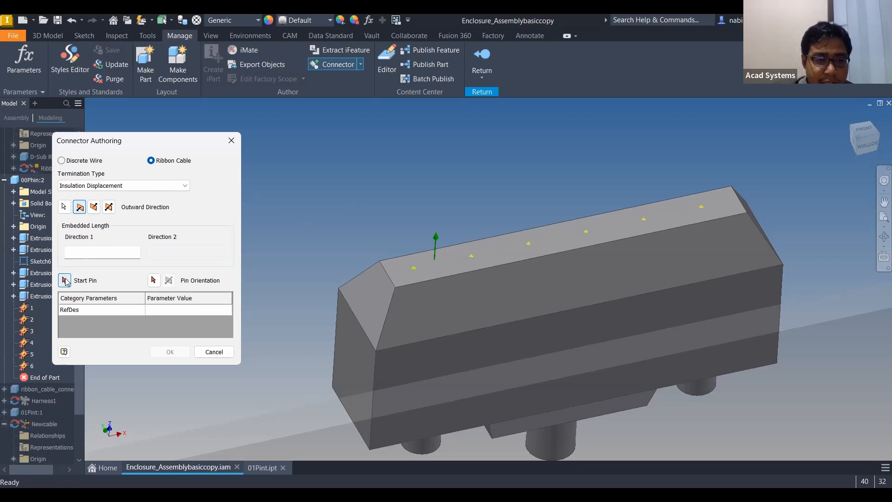
click(411, 273)
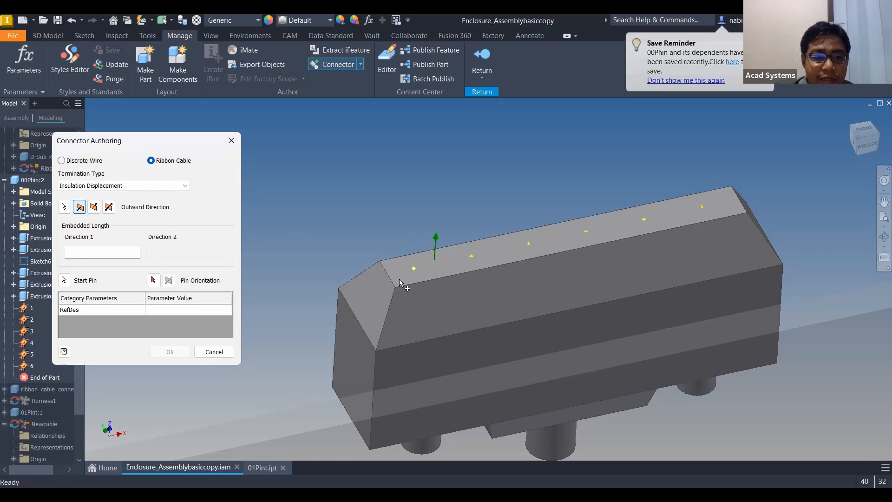
click(154, 281)
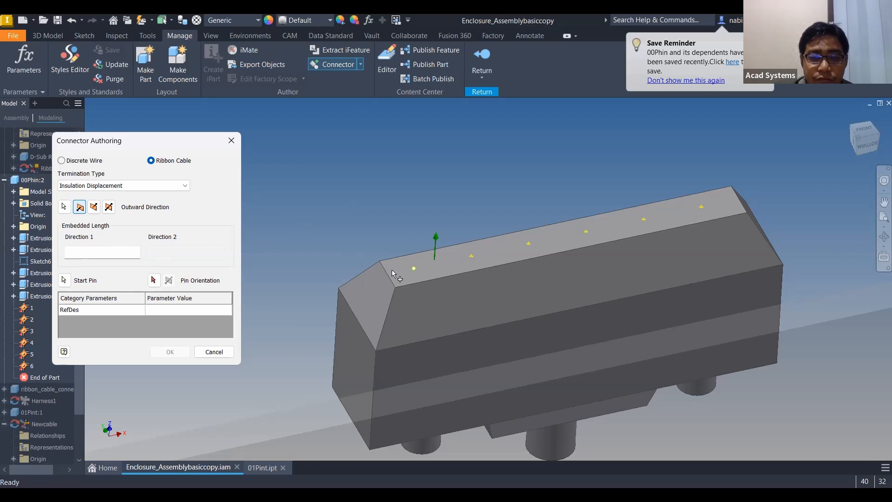
click(154, 281)
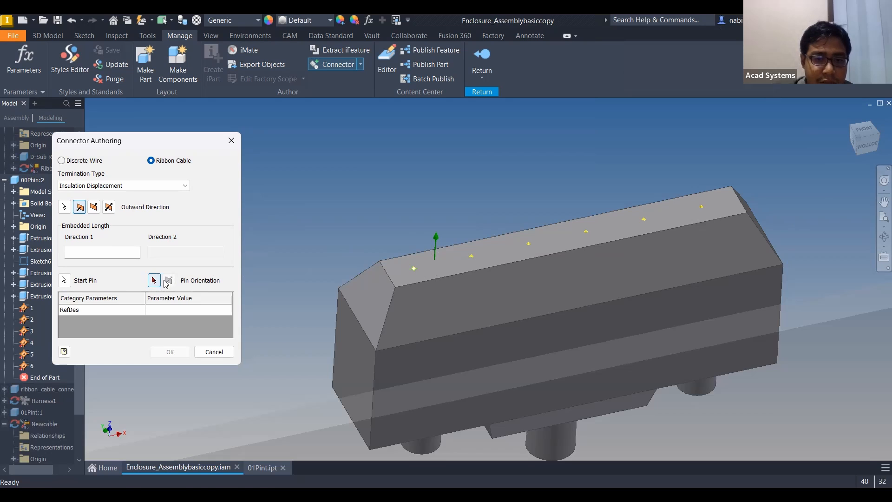
click(440, 268)
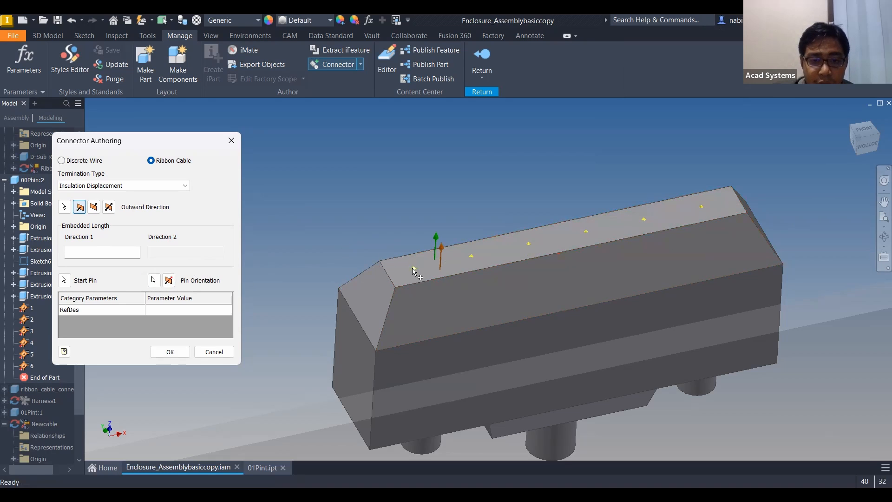
- Redefine the pin orientation to run parallel to the pin row, using the connector body's long front edge
click(872, 140)
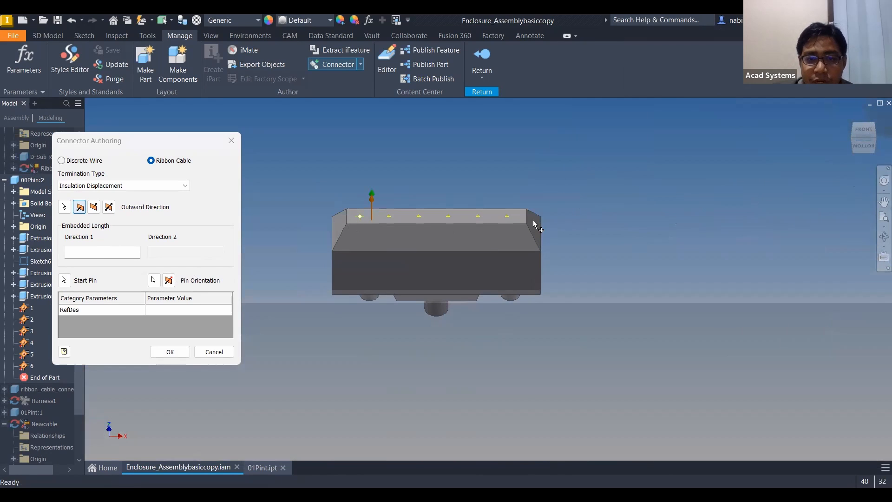
scroll(359, 216, up, 3)
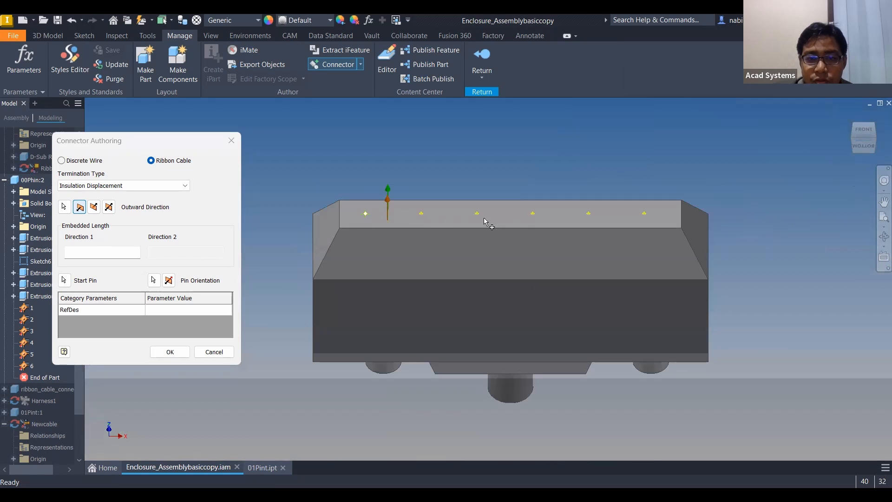
middle_drag(548, 228, 665, 217)
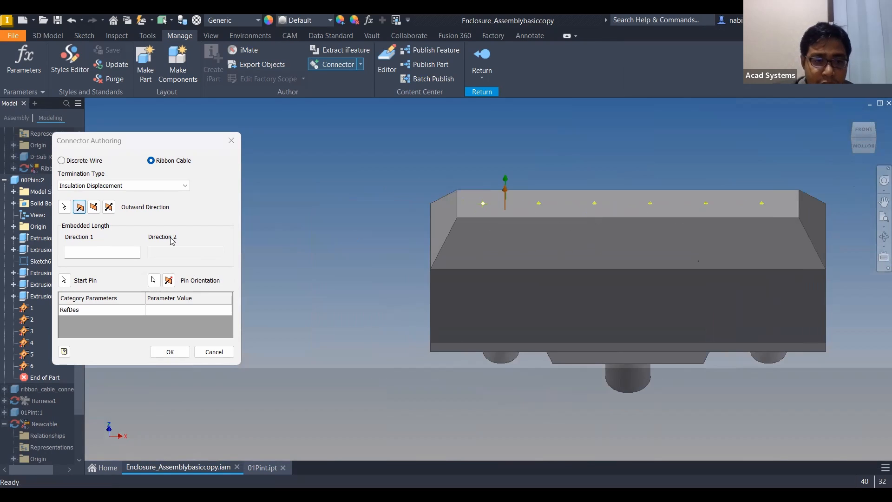
click(155, 281)
click(455, 269)
scroll(368, 282, up, 3)
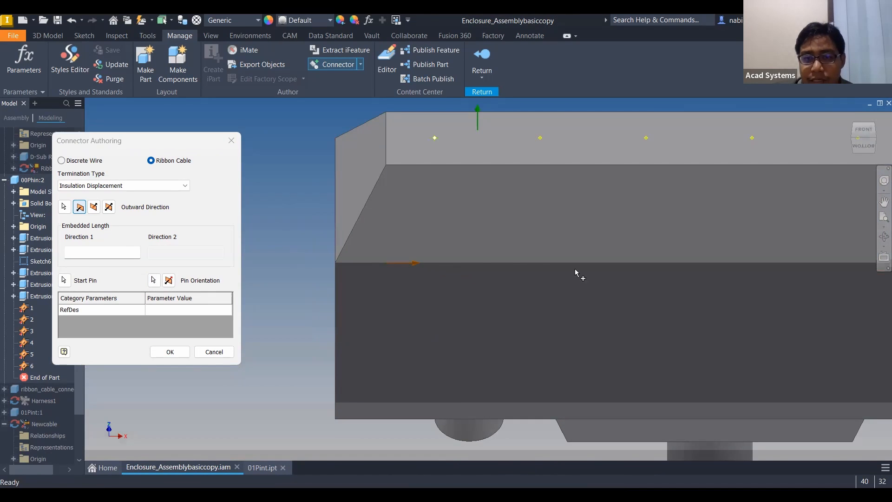
scroll(508, 303, down, 3)
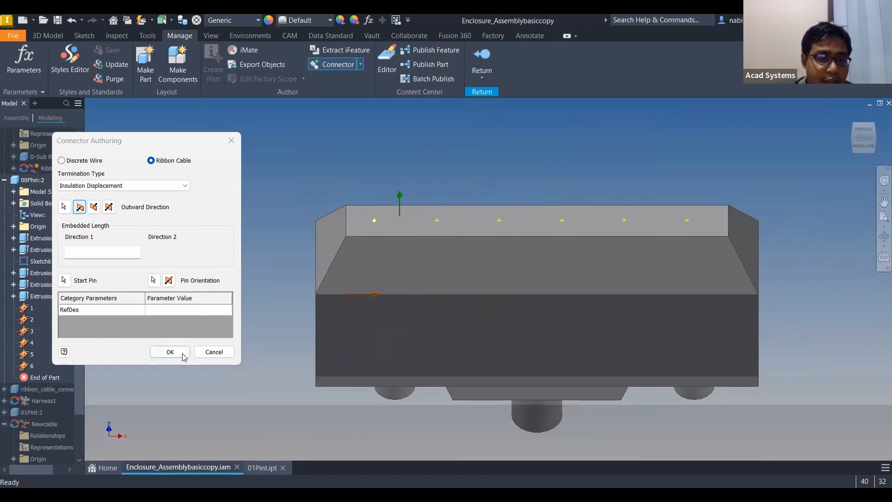
- Complete the connector authoring and return from the part to the enclosure assembly
key(Return)
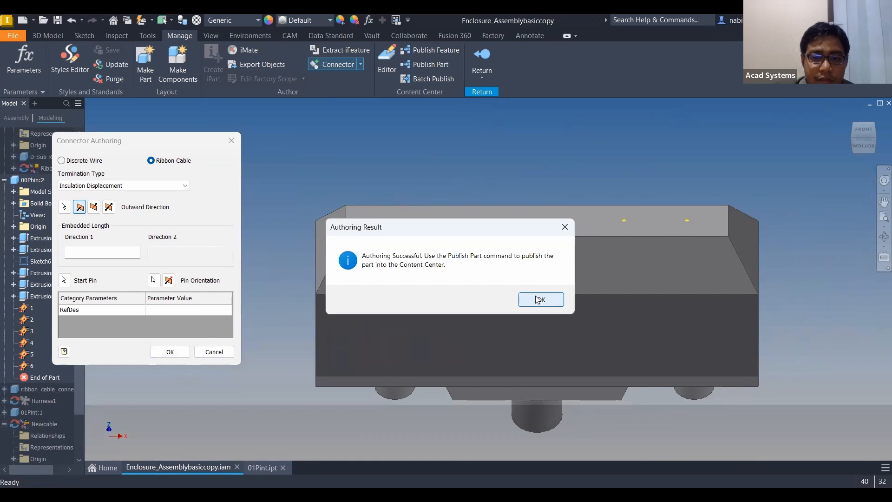
click(538, 301)
click(482, 68)
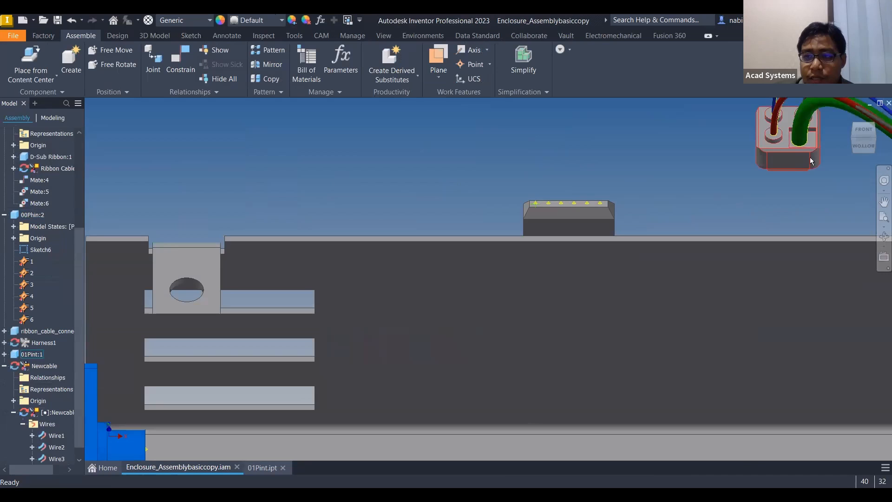
- Open the Ribbon Cable harness of the enclosure assembly for editing
click(855, 141)
click(853, 140)
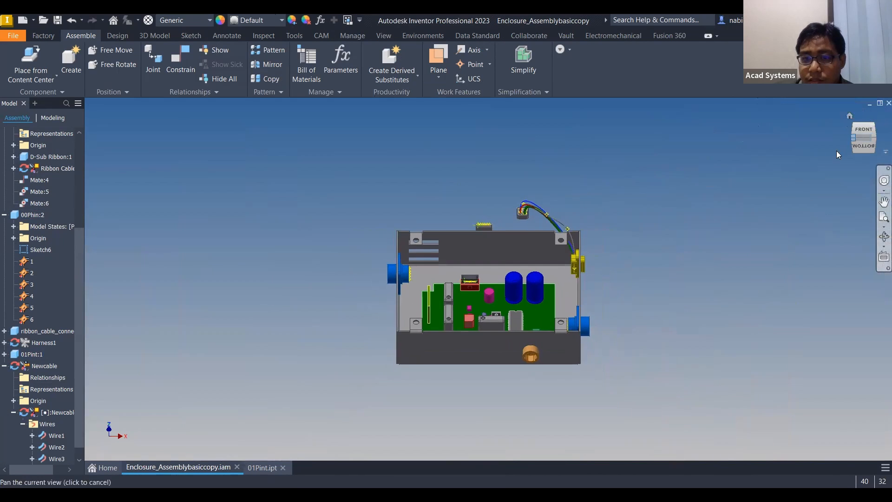
scroll(415, 228, down, 6)
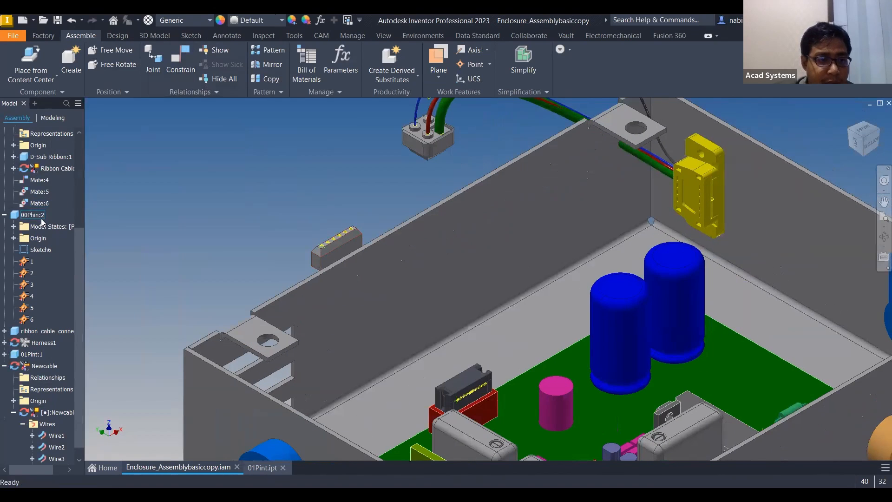
scroll(29, 239, up, 4)
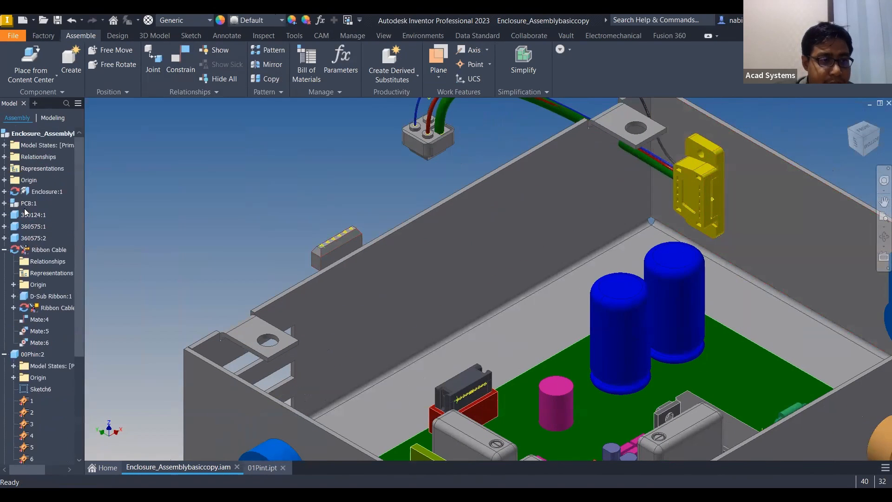
click(40, 252)
double_click(39, 251)
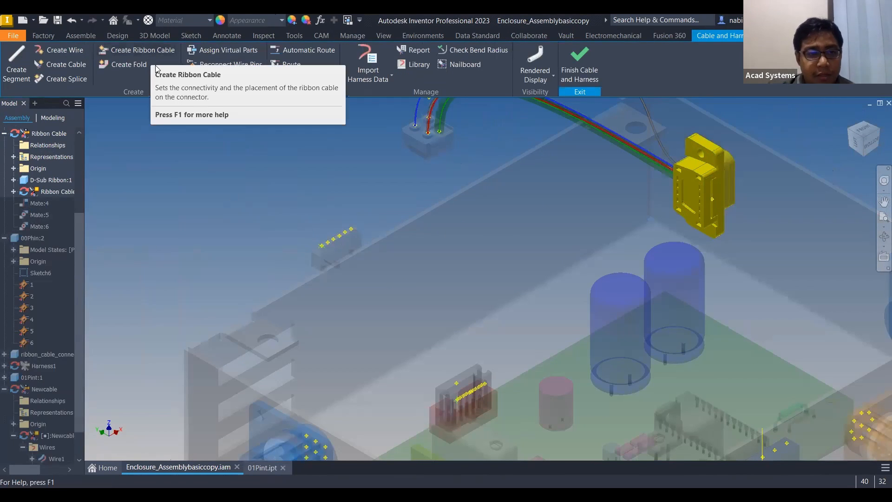
- Start a ribbon cable from the 00Phin:2 connector outside the enclosure to the header connector on the circuit board
click(156, 55)
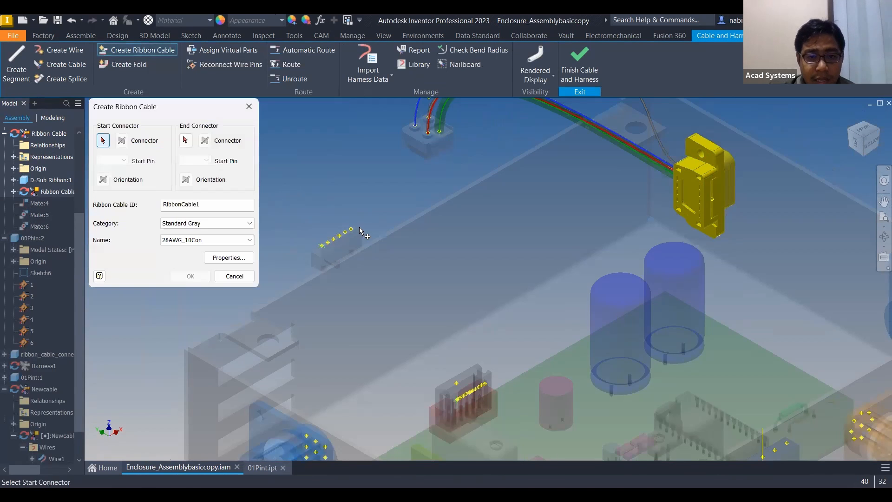
middle_drag(329, 245, 369, 235)
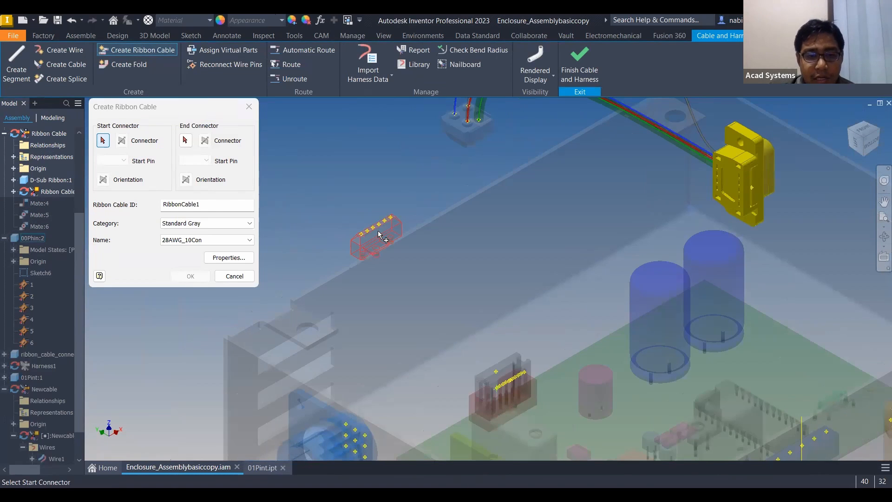
click(381, 232)
middle_drag(423, 274, 420, 209)
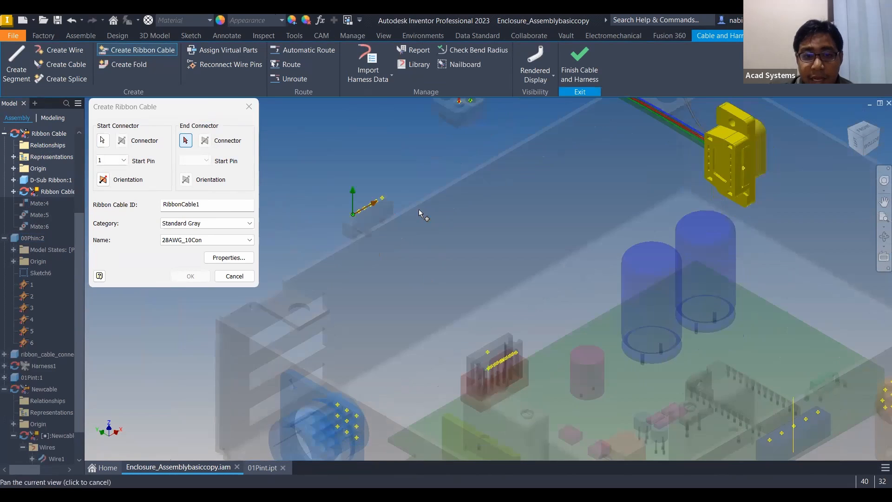
click(491, 331)
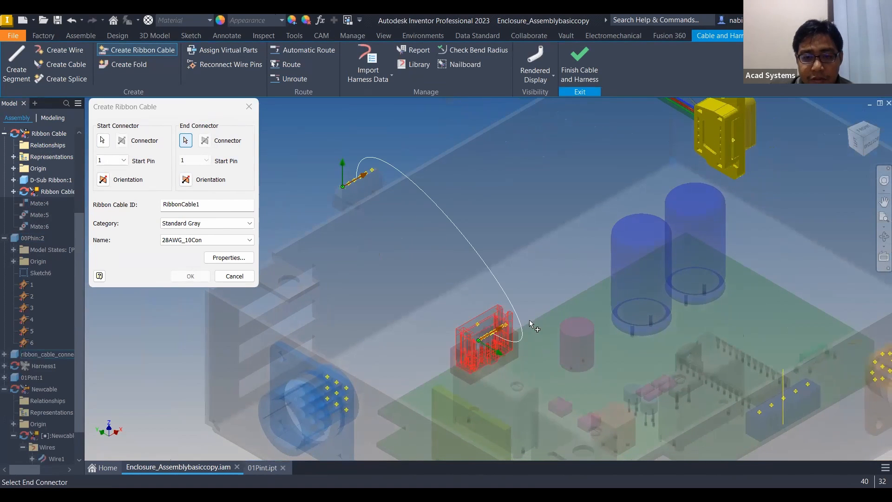
- Create RibbonCable1 as Standard Gray 28AWG_10Con with start pin 1 at both connectors, and finish editing the harness
scroll(455, 289, up, 3)
middle_drag(449, 209, 500, 223)
scroll(492, 195, down, 2)
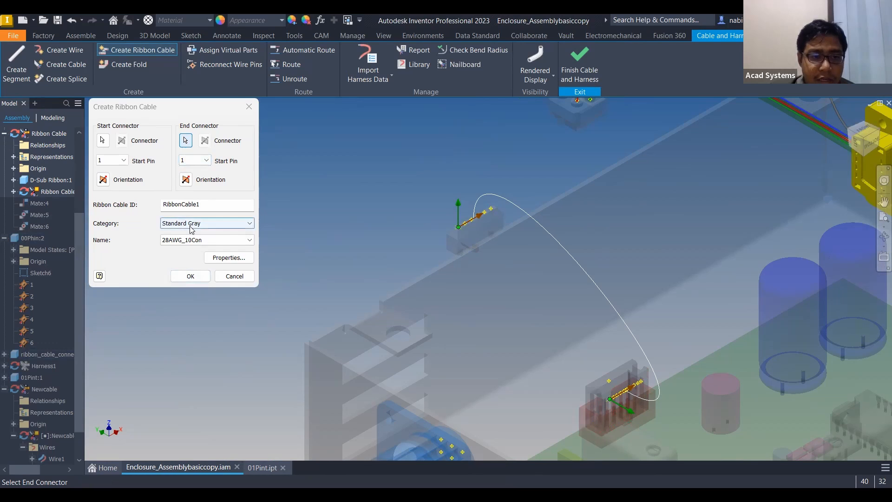
click(192, 241)
click(191, 242)
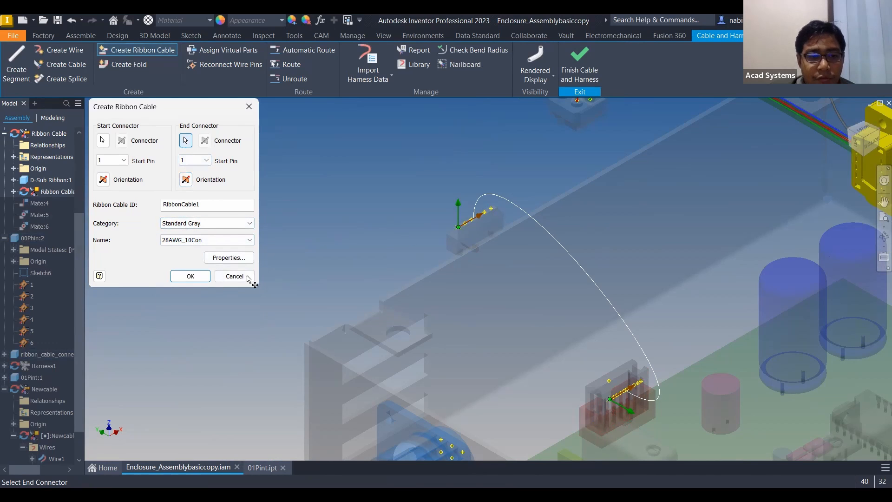
click(199, 279)
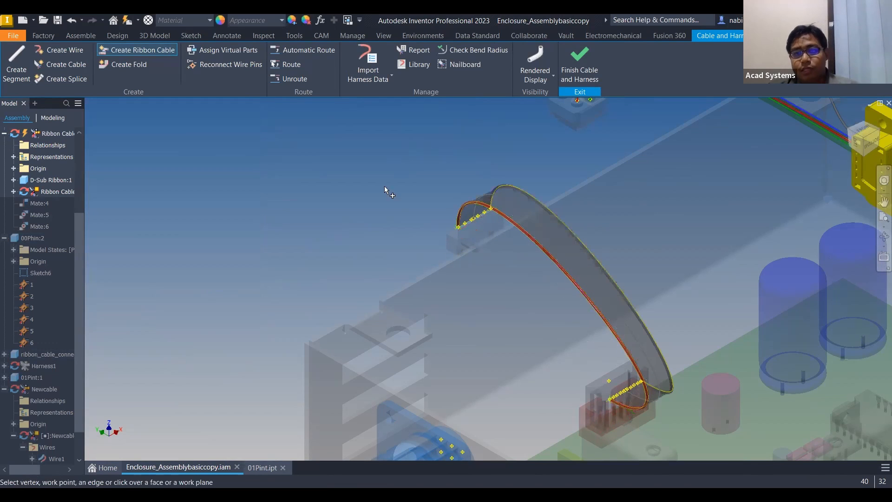
mouse_move(372, 197)
shift+middle_down()
mouse_move(335, 183)
mouse_move(390, 207)
mouse_move(446, 195)
mouse_move(296, 183)
mouse_move(361, 209)
mouse_move(242, 217)
mouse_move(447, 211)
mouse_move(505, 153)
mouse_move(466, 190)
mouse_move(448, 177)
mouse_move(458, 171)
shift+middle_up()
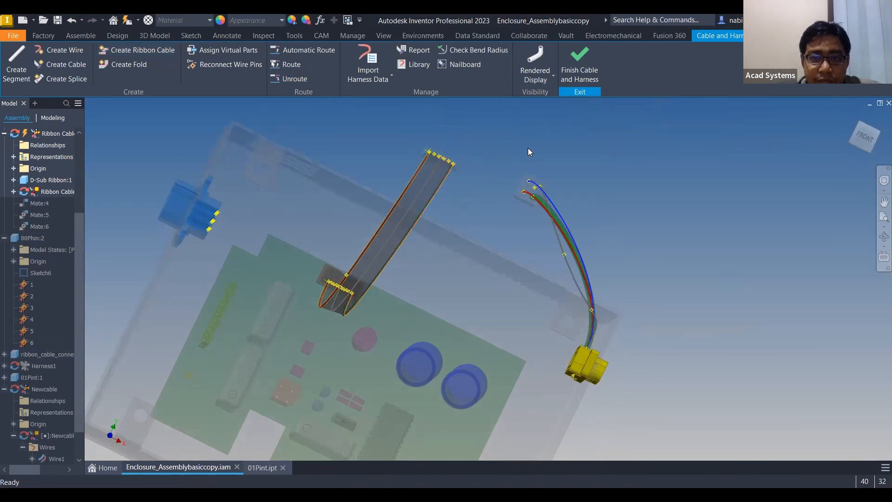
click(580, 55)
- Move the 00Phin:2 connector to a new location beyond the enclosure wall, near the connector with the wires
shift+middle_drag(482, 143, 570, 205)
drag(461, 182, 524, 189)
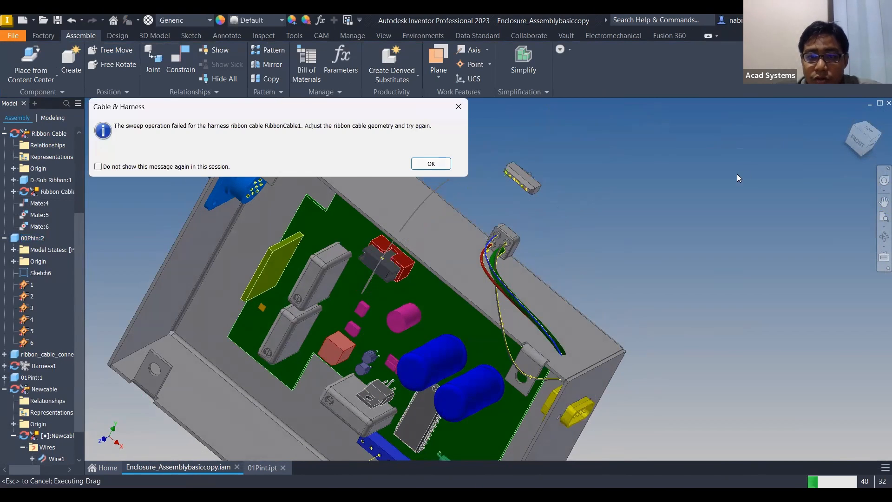
key(Return)
- Shift the 00Phin:2 connector slightly in the right side view, then inspect the ribbon cable path
shift+middle_drag(546, 194, 871, 141)
click(871, 141)
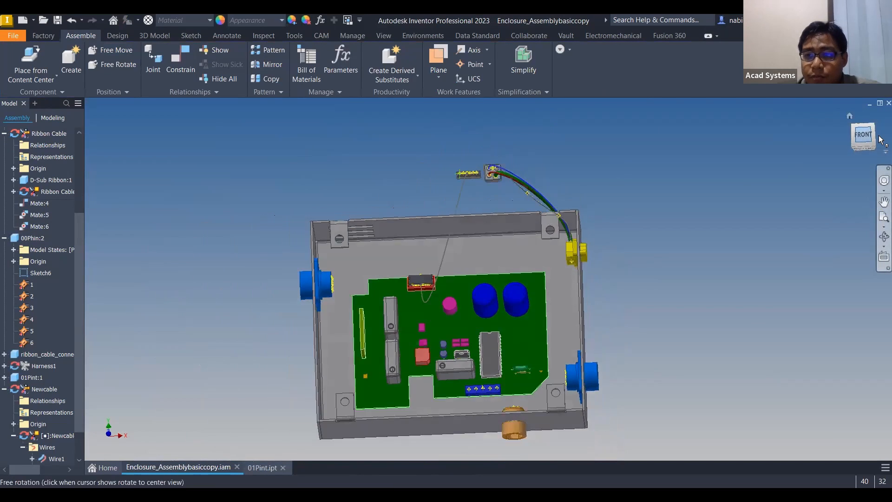
drag(512, 187, 498, 180)
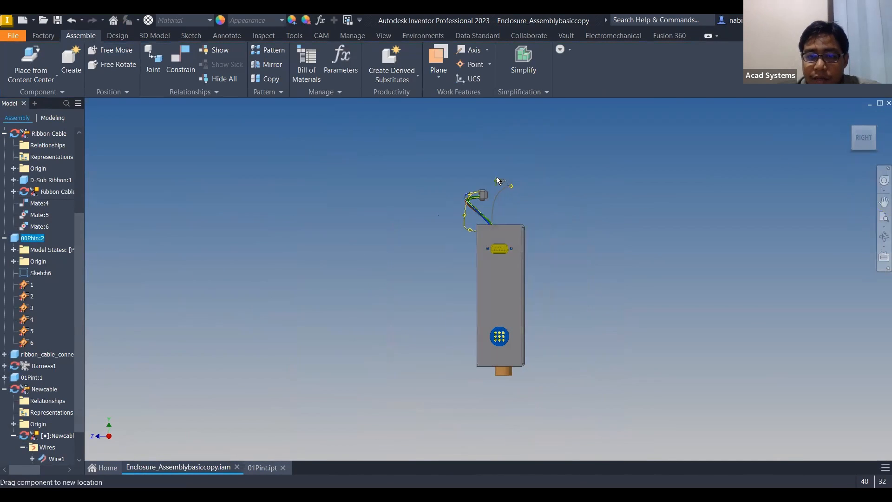
shift+middle_drag(556, 200, 424, 213)
scroll(447, 153, up, 3)
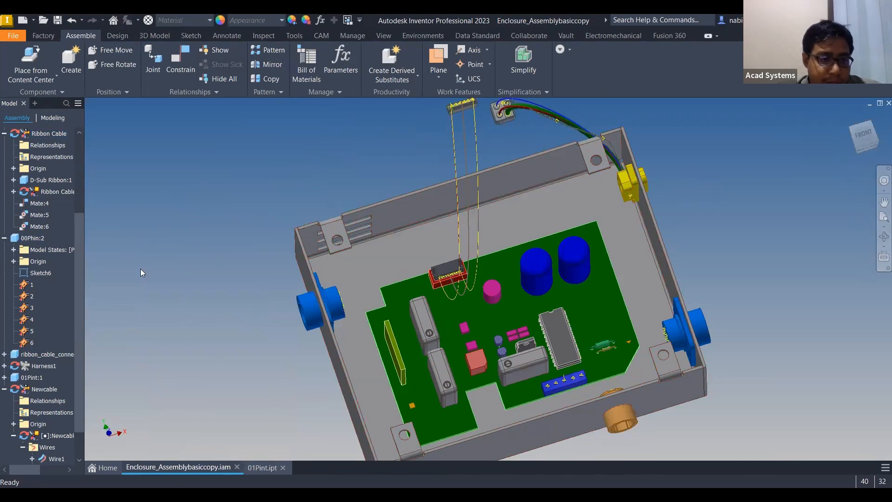
- Reopen the Ribbon Cable harness for editing and set its display to Rendered Display
click(45, 133)
double_click(45, 134)
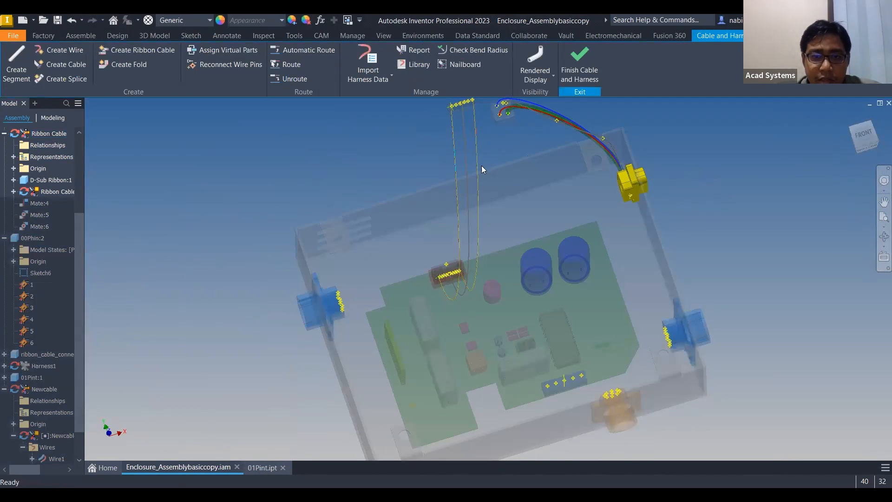
mouse_move(481, 165)
shift+middle_down()
mouse_move(535, 90)
mouse_move(540, 99)
shift+middle_up()
click(539, 76)
click(576, 113)
- Switch the harness to Centerline Display and back to Rendered Display
click(539, 76)
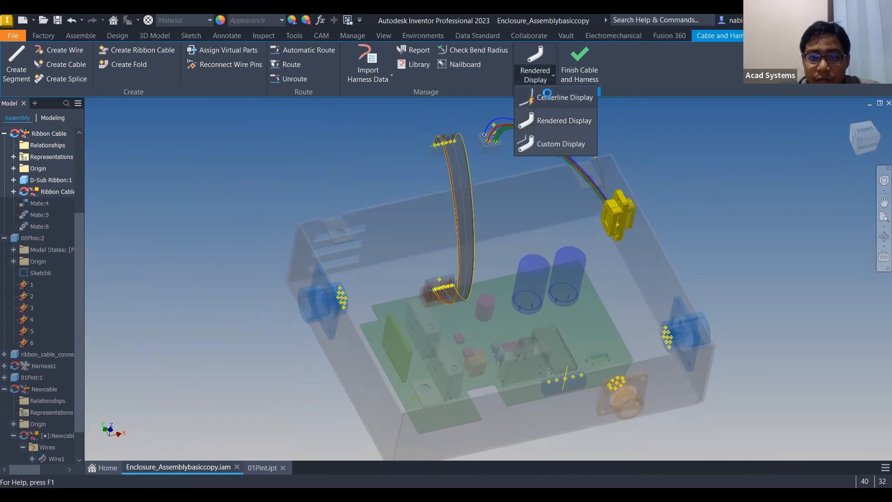
click(565, 96)
click(539, 78)
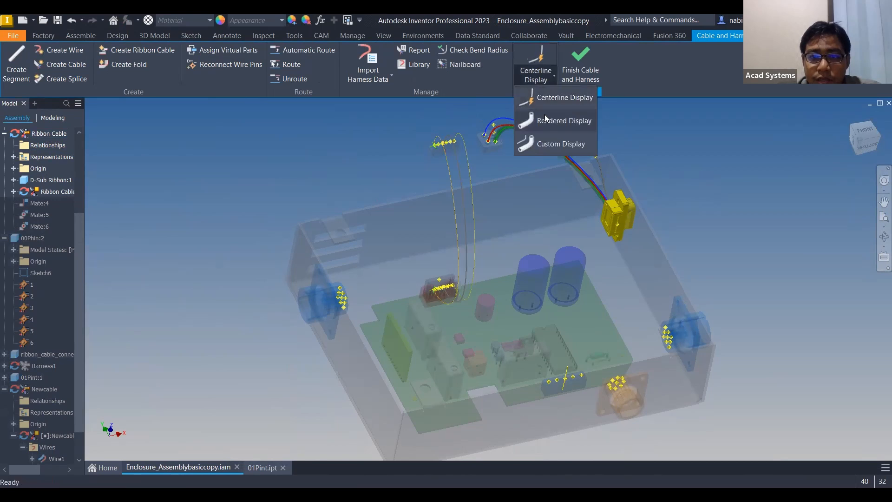
click(572, 112)
- Add a point to the ribbon cable on its lower stretch above the circuit board connector, and finish adding points
scroll(474, 212, down, 6)
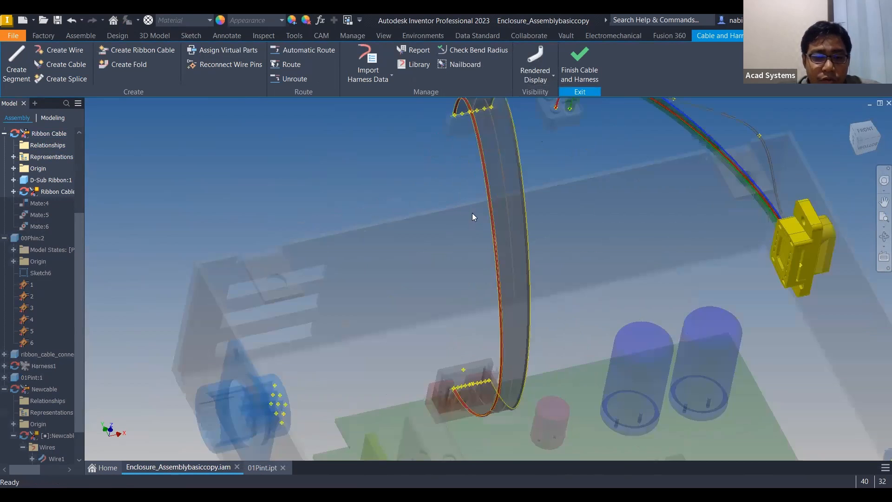
right_click(539, 242)
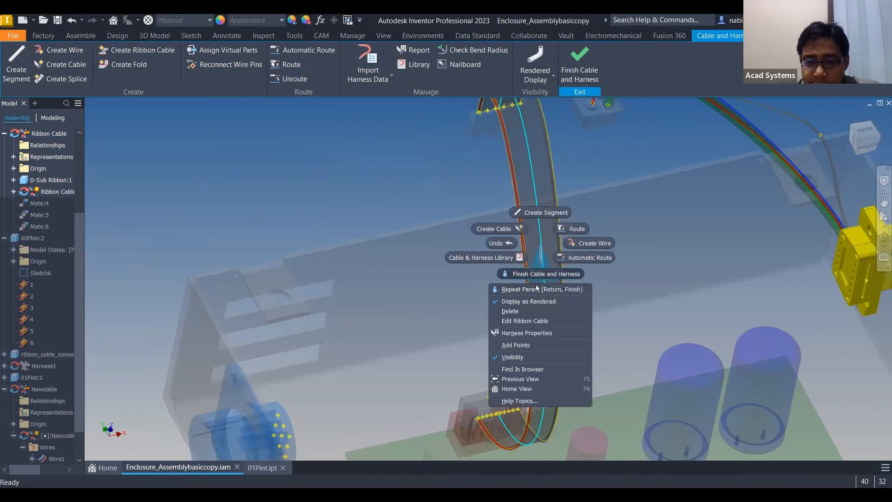
click(534, 345)
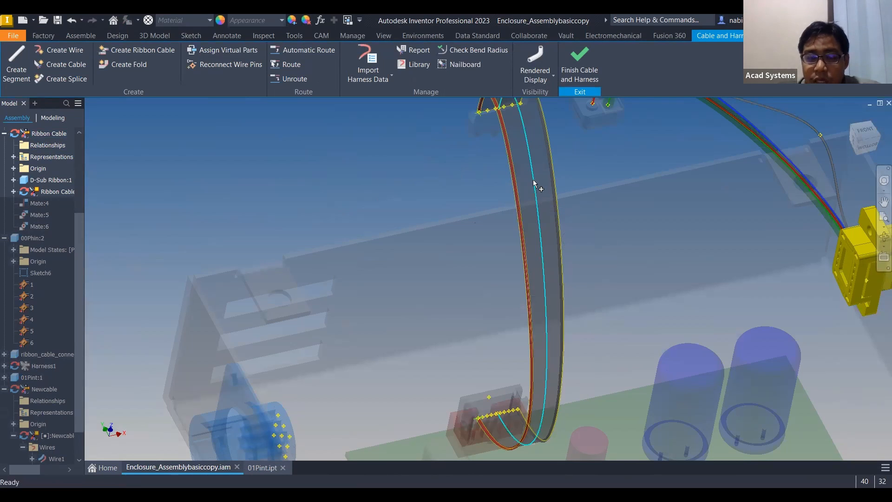
scroll(528, 337, up, 3)
middle_drag(586, 180, 521, 151)
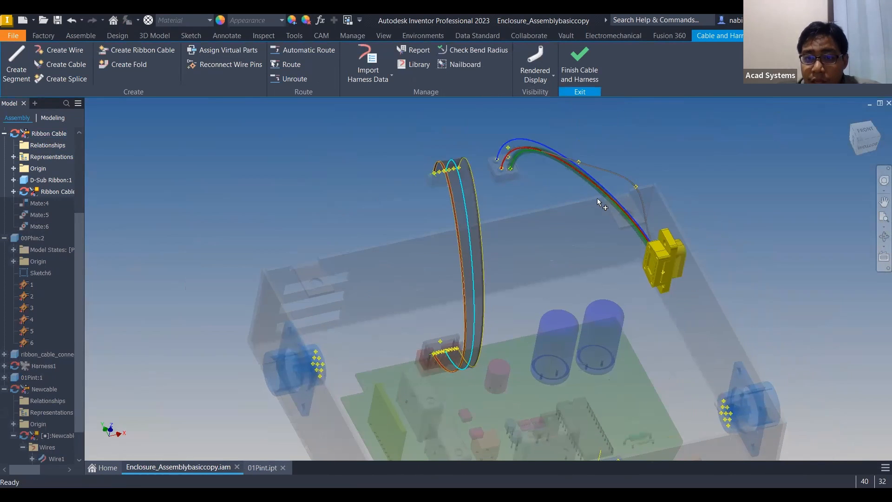
click(473, 286)
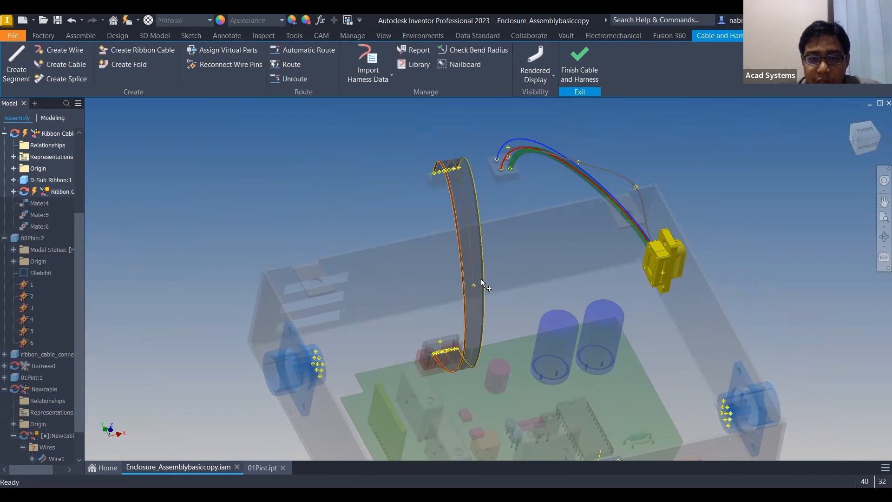
right_click(411, 202)
click(422, 209)
- Shift the new ribbon cable point sideways along X with 3D Move/Rotate, toward the slotted side of the enclosure
right_click(473, 286)
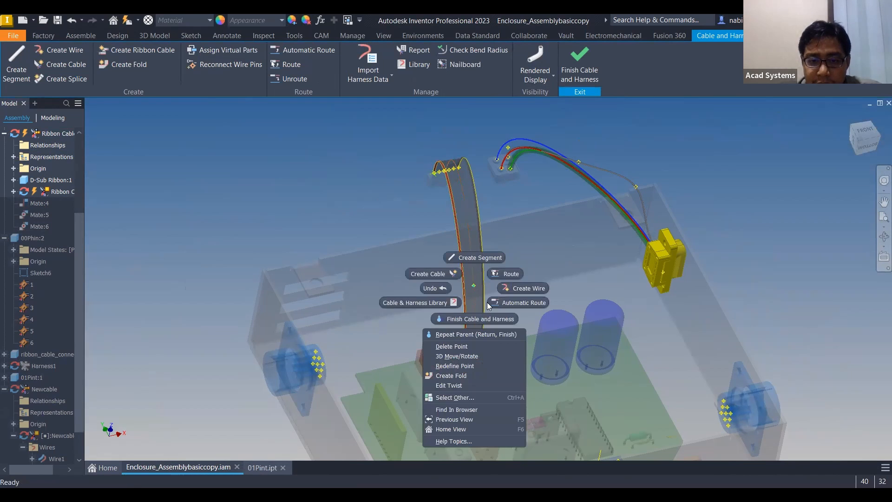
click(463, 357)
drag(499, 281, 467, 288)
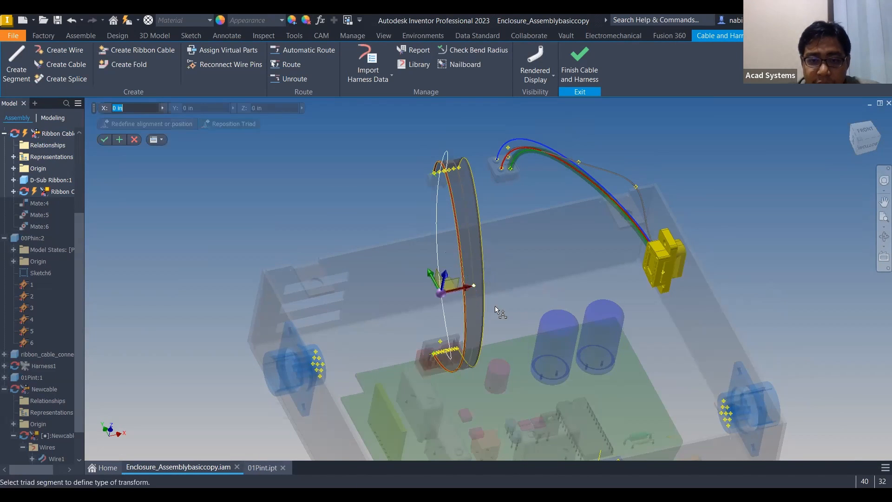
click(104, 140)
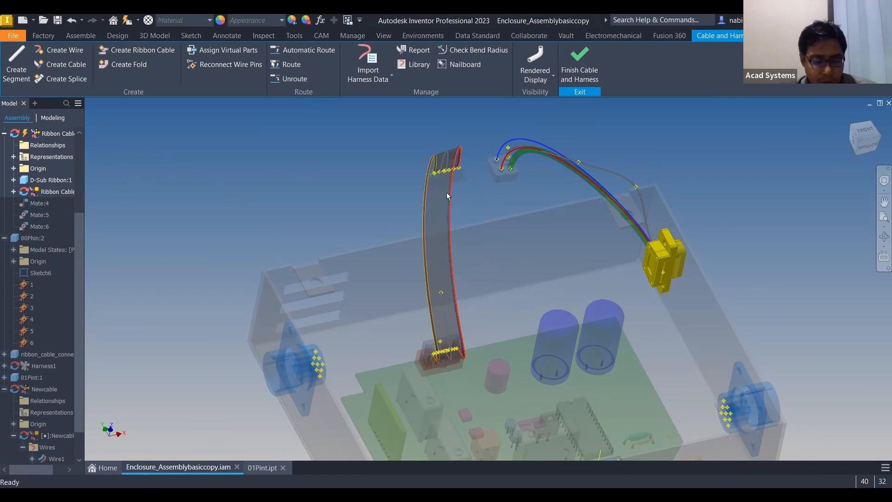
- Add a second point to the ribbon cable just below its upper bend near the outer connector, and finish adding points
mouse_move(447, 192)
shift+middle_down()
mouse_move(423, 137)
mouse_move(400, 117)
mouse_move(387, 132)
shift+middle_up()
scroll(408, 156, up, 3)
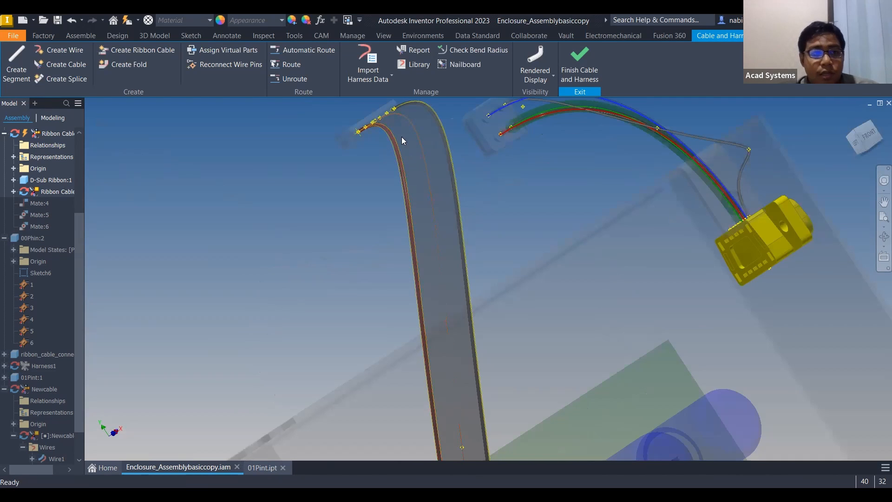
scroll(421, 162, down, 2)
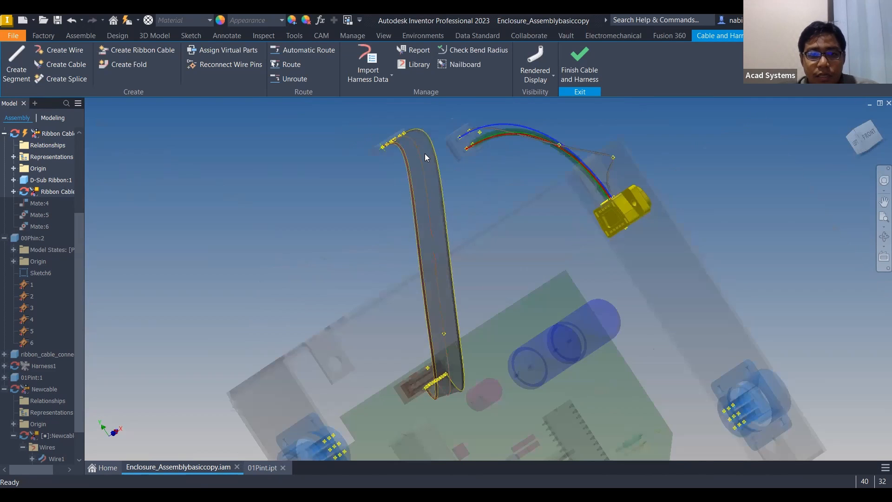
right_click(422, 155)
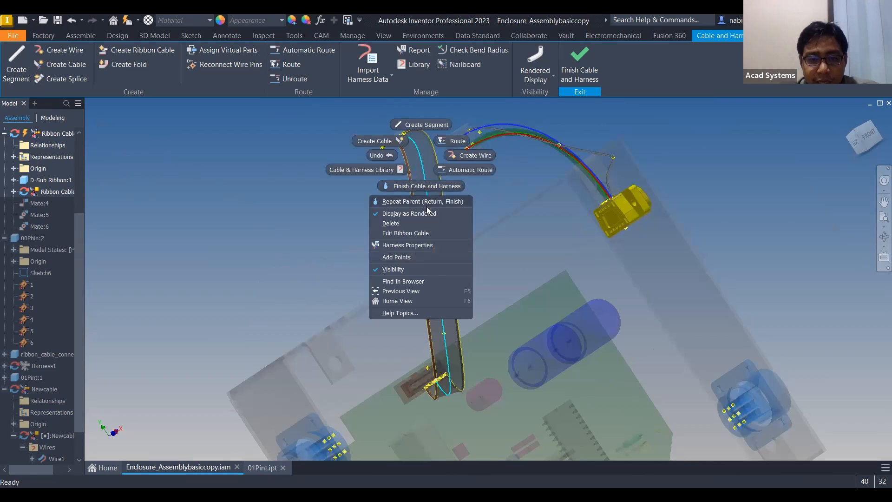
click(415, 257)
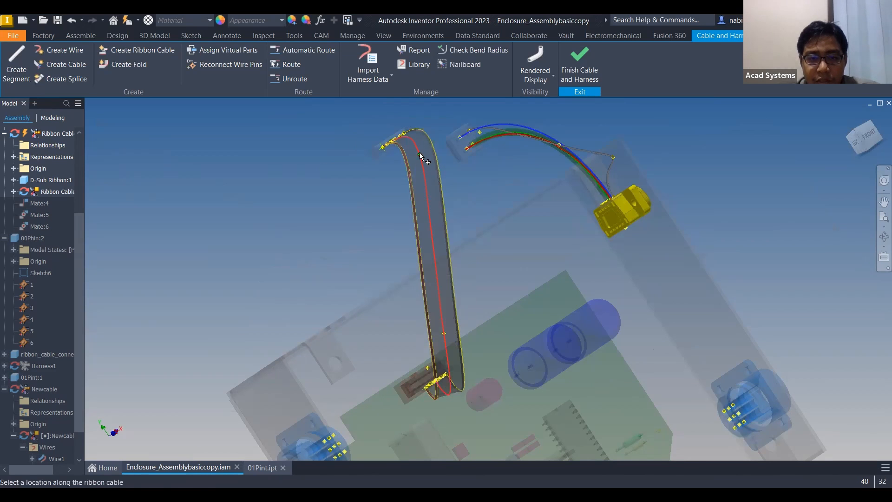
click(422, 166)
right_click(454, 169)
click(462, 172)
- Try a single fold at the ribbon cable's upper point with an adjusted shaft alignment, and undo it
right_click(425, 166)
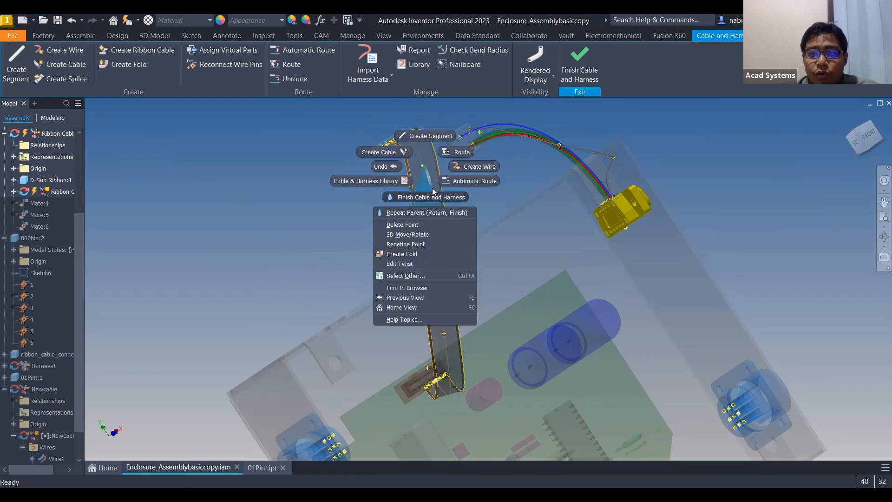
click(413, 257)
scroll(426, 181, up, 5)
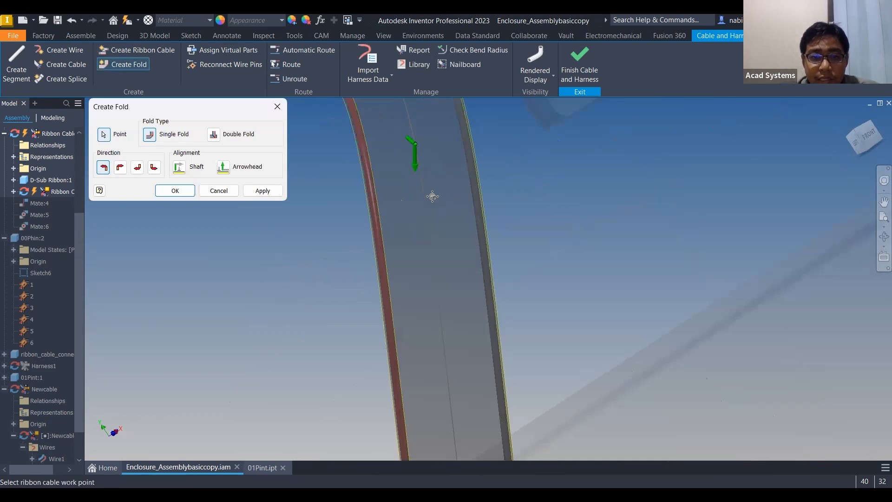
scroll(531, 266, down, 5)
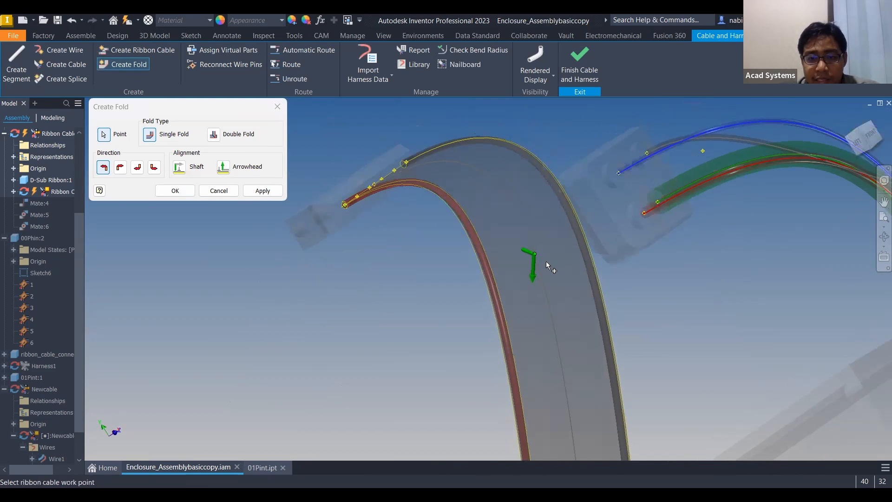
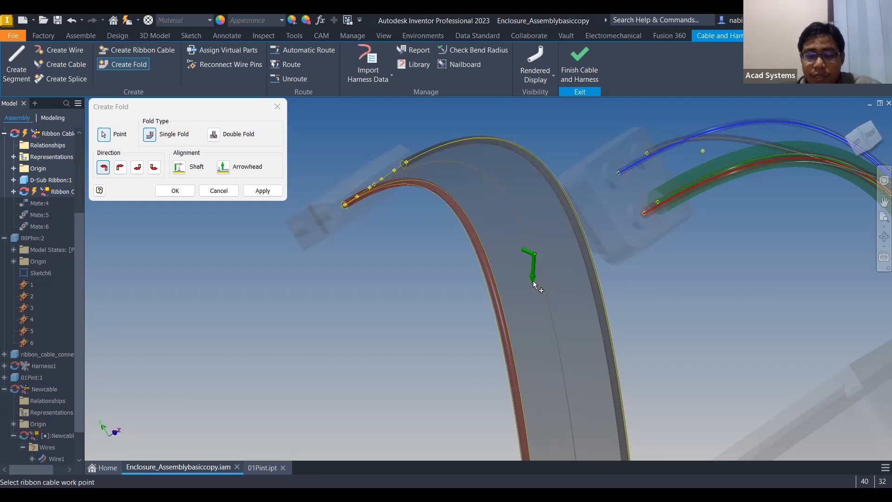
scroll(539, 258, up, 2)
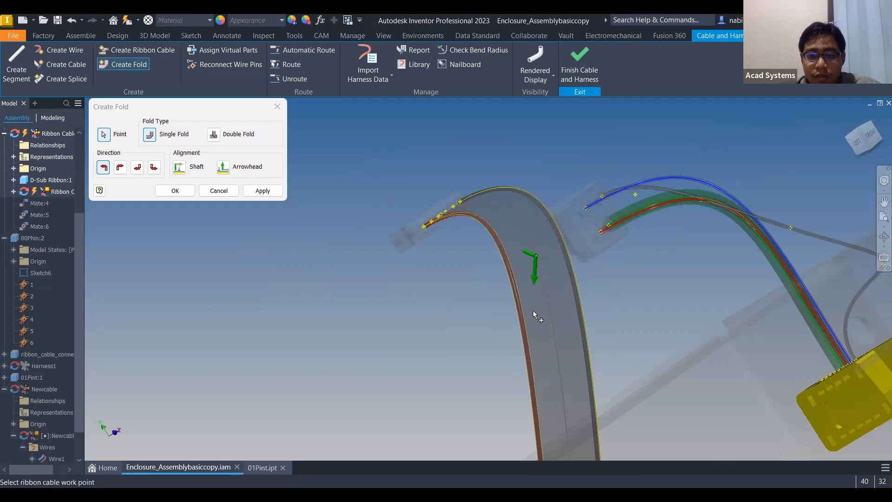
scroll(534, 311, down, 3)
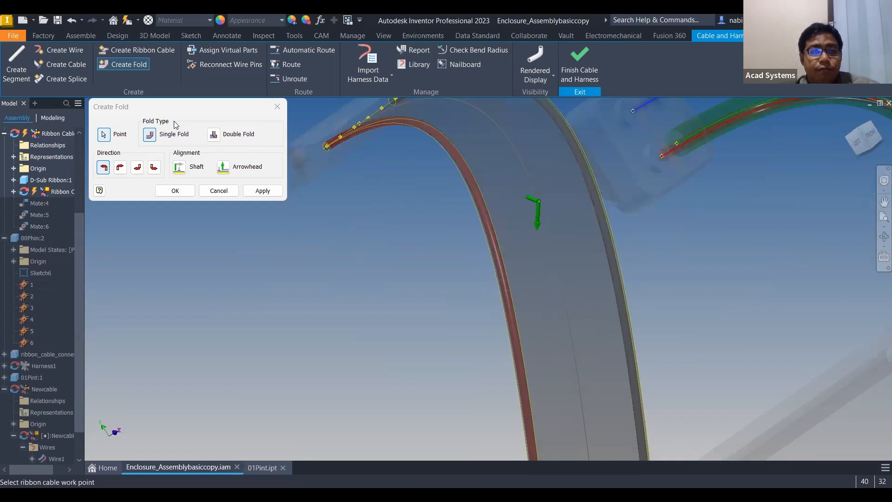
scroll(420, 192, up, 2)
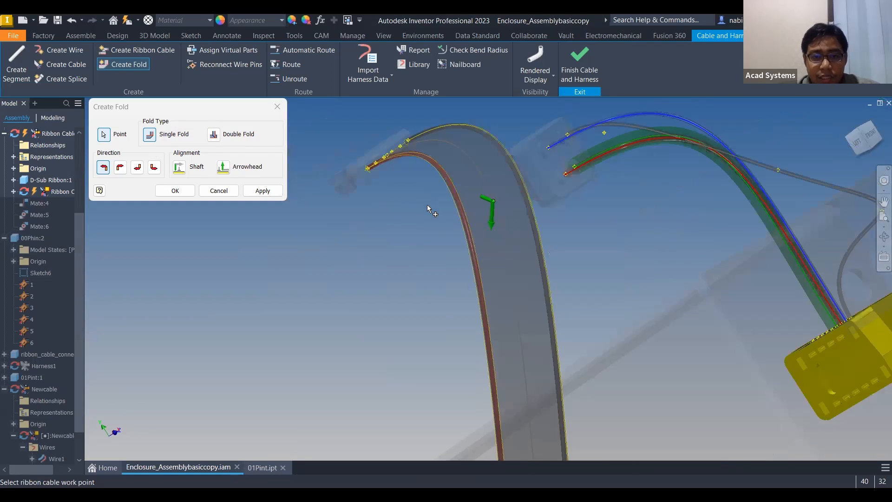
mouse_move(455, 201)
shift+middle_down()
mouse_move(464, 207)
mouse_move(436, 220)
mouse_move(505, 187)
mouse_move(542, 188)
shift+middle_up()
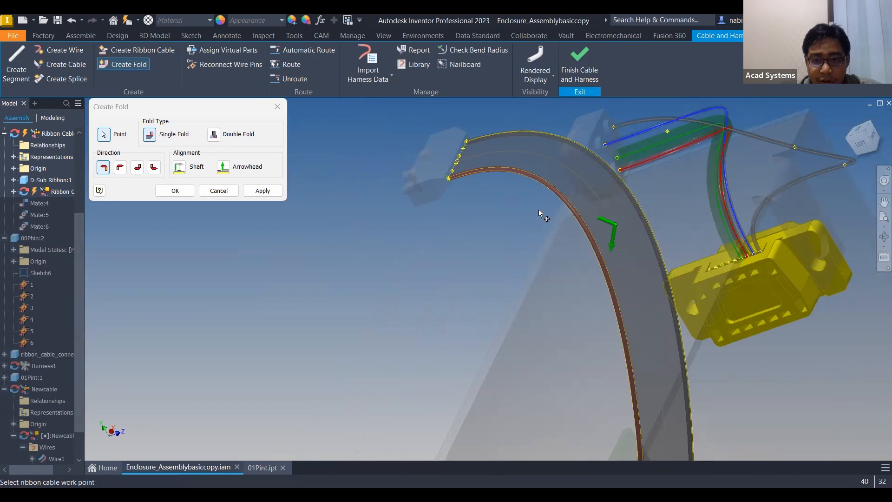
click(178, 168)
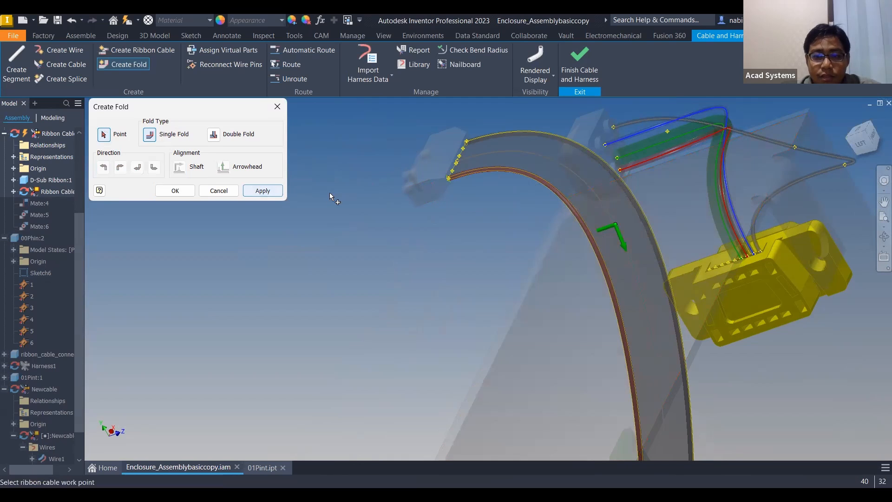
mouse_move(435, 264)
shift+middle_down()
mouse_move(418, 265)
mouse_move(595, 277)
mouse_move(436, 257)
shift+middle_up()
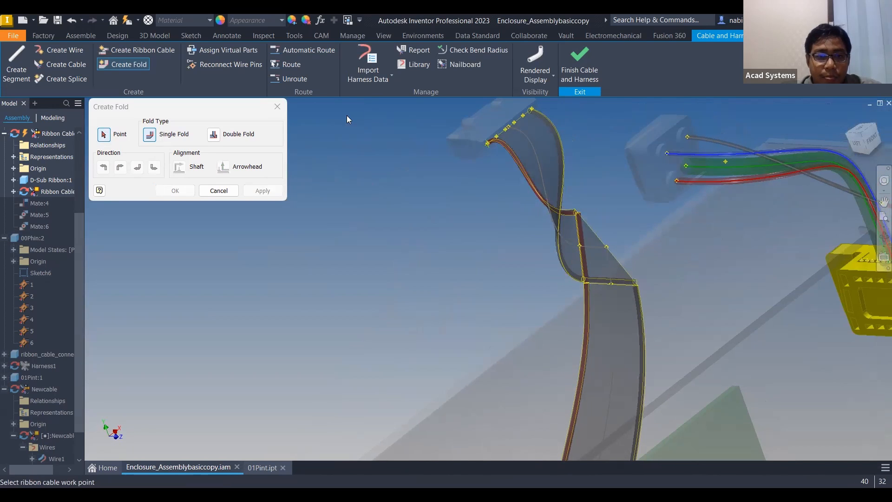
key(ctrl+z)
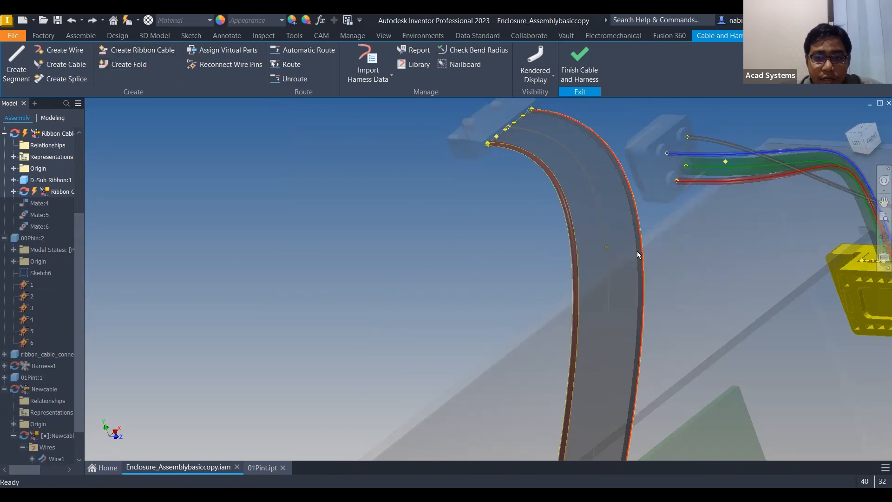
- Create a single fold at the ribbon cable's upper point, aligning the shaft to the outer connector and redefining the arrowhead alignment
right_click(607, 249)
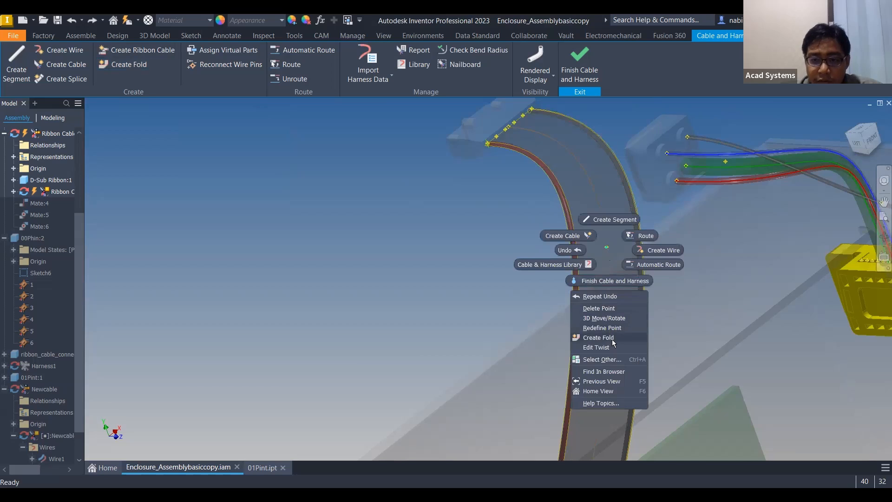
click(598, 337)
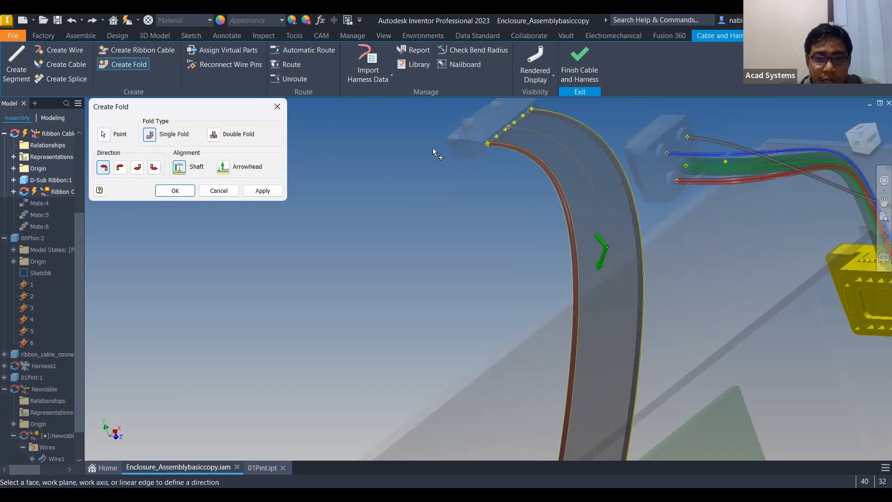
click(459, 148)
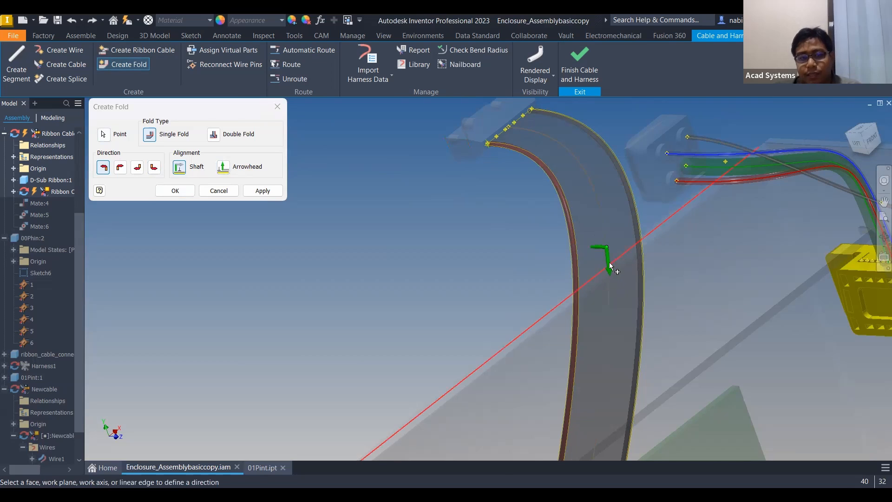
click(225, 169)
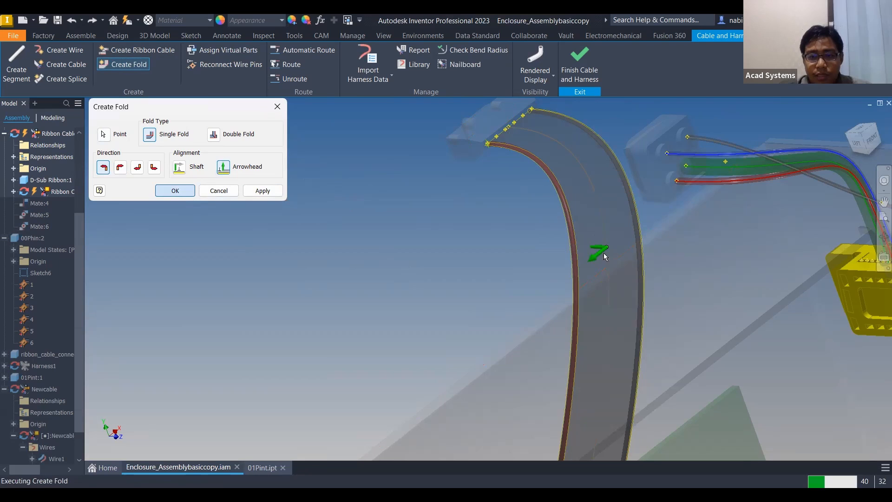
- Edit the ribbon cable's twist at the lower point near the circuit board connector and accept it
mouse_move(516, 229)
shift+middle_down()
mouse_move(472, 227)
mouse_move(576, 260)
mouse_move(729, 252)
mouse_move(752, 267)
mouse_move(656, 232)
mouse_move(597, 233)
mouse_move(607, 263)
mouse_move(517, 340)
mouse_move(514, 317)
mouse_move(474, 299)
mouse_move(645, 320)
mouse_move(535, 304)
shift+middle_up()
scroll(690, 320, up, 6)
scroll(535, 304, down, 6)
right_click(536, 304)
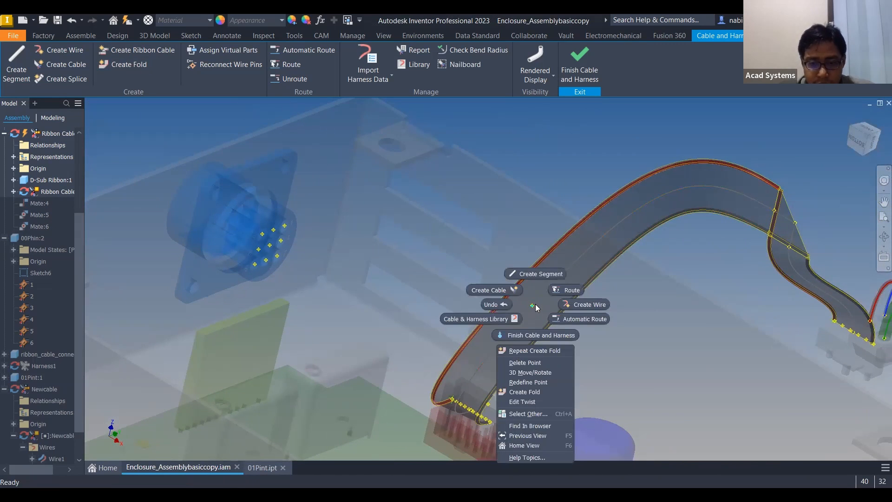
click(523, 402)
shift+middle_drag(646, 283, 528, 162)
right_click(528, 162)
click(551, 170)
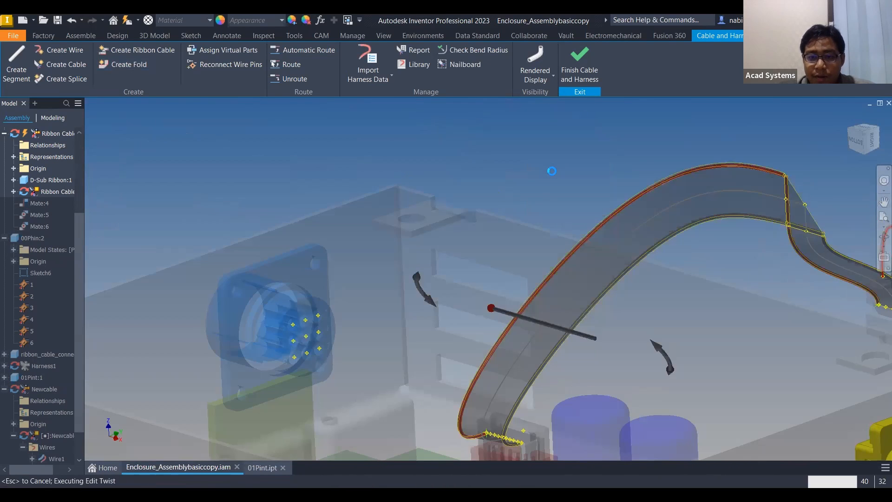
key(Escape)
shift+middle_drag(580, 306, 212, 177)
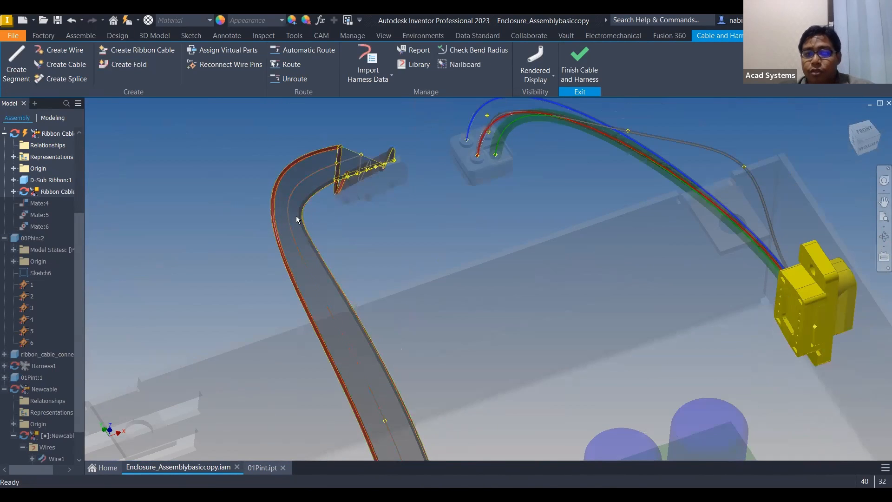
scroll(352, 239, down, 5)
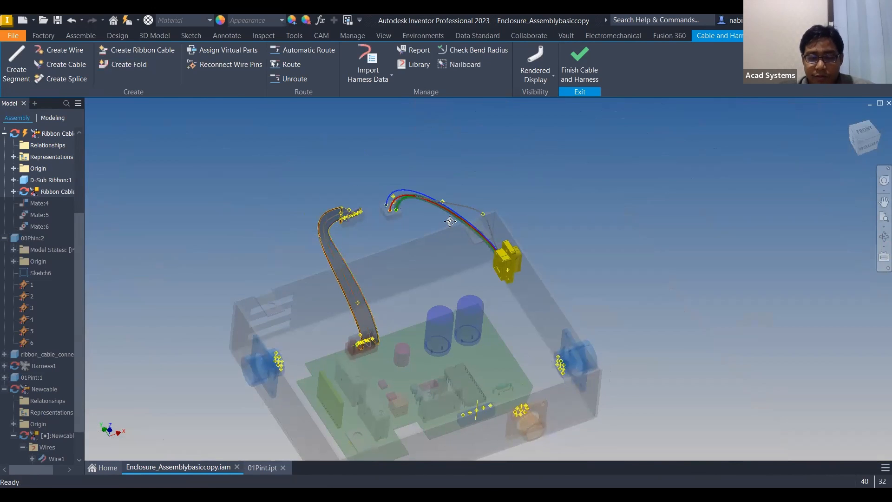
middle_drag(450, 221, 472, 203)
mouse_move(448, 233)
shift+middle_down()
mouse_move(421, 242)
mouse_move(443, 269)
mouse_move(518, 170)
mouse_move(336, 208)
shift+middle_up()
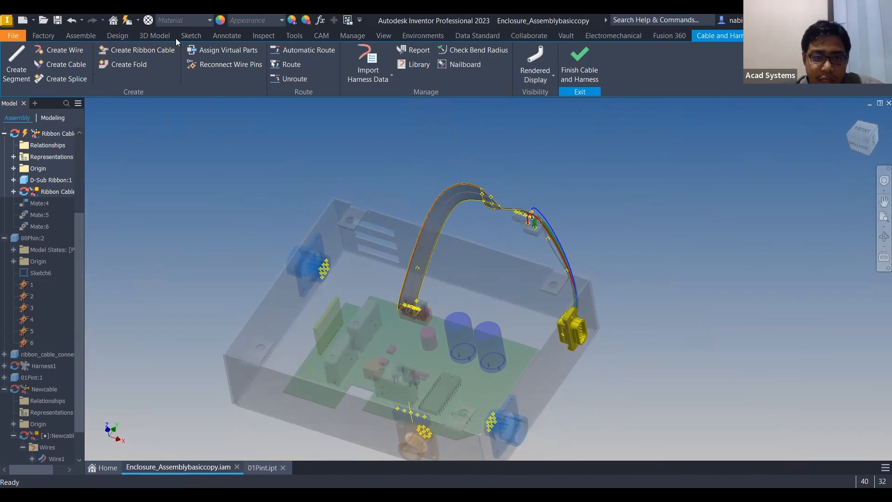
middle_drag(427, 197, 458, 146)
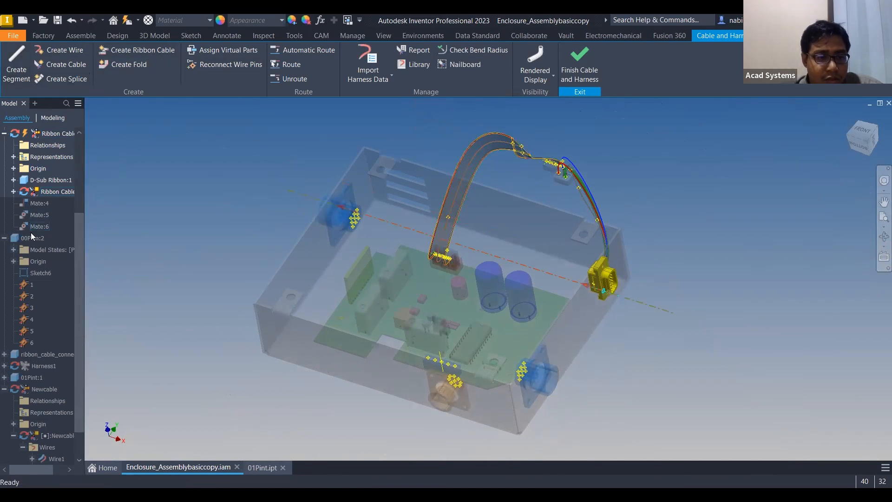
- Finish editing the ribbon cable and return to the enclosure assembly
scroll(72, 244, down, 1)
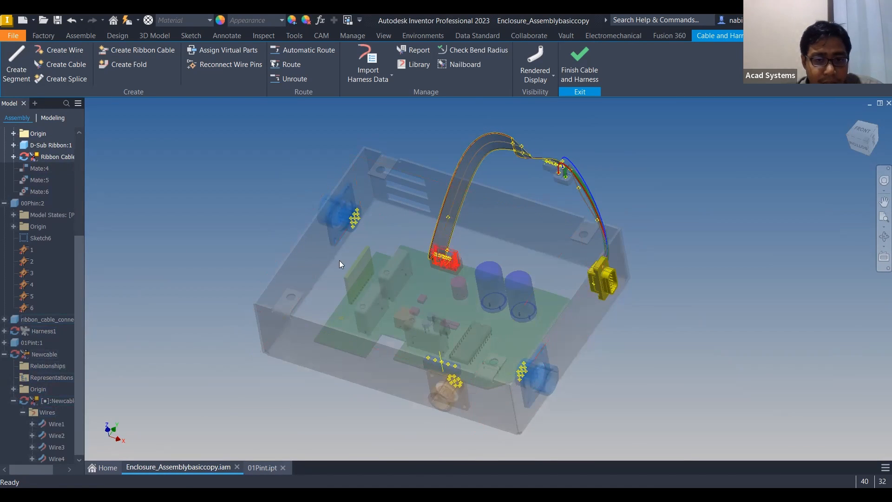
scroll(334, 298, down, 3)
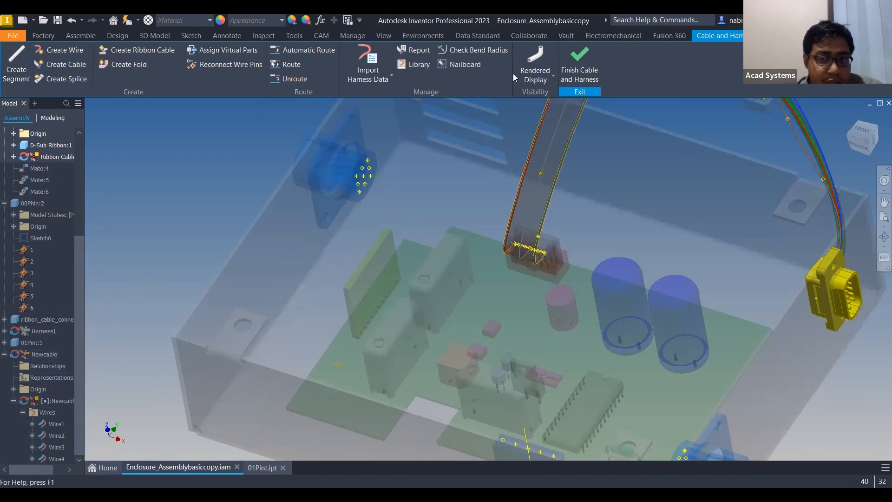
click(568, 76)
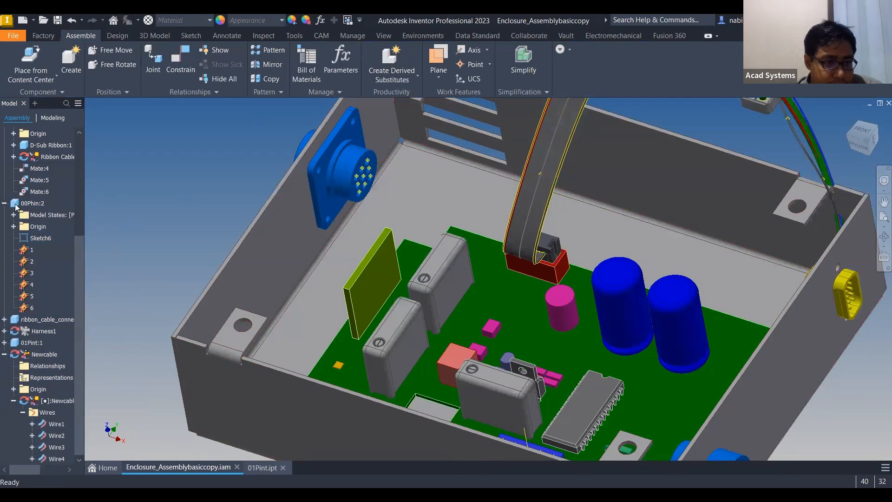
- Collapse the ribbon cable's browser entries and make the hidden Harness1 visible
scroll(16, 201, up, 3)
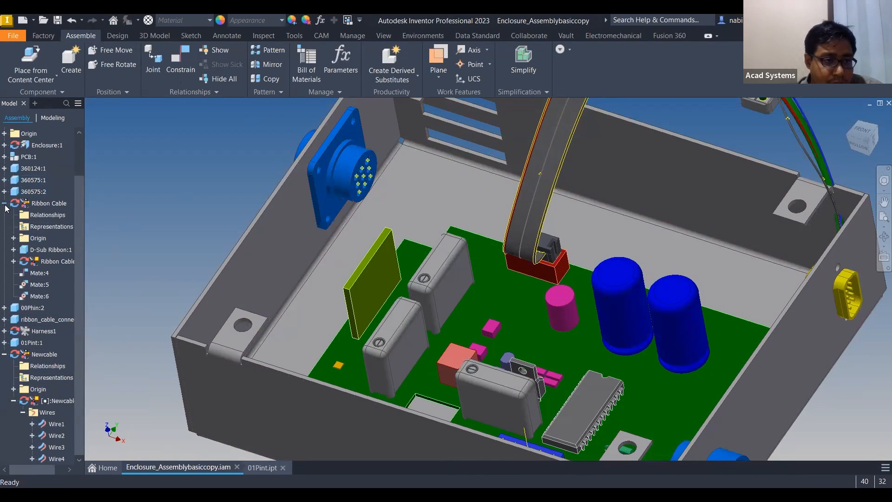
click(4, 203)
right_click(48, 285)
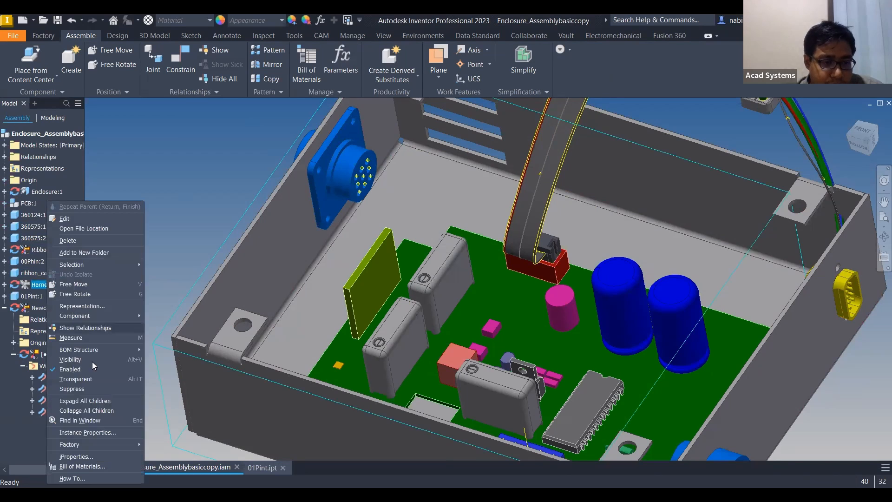
click(74, 359)
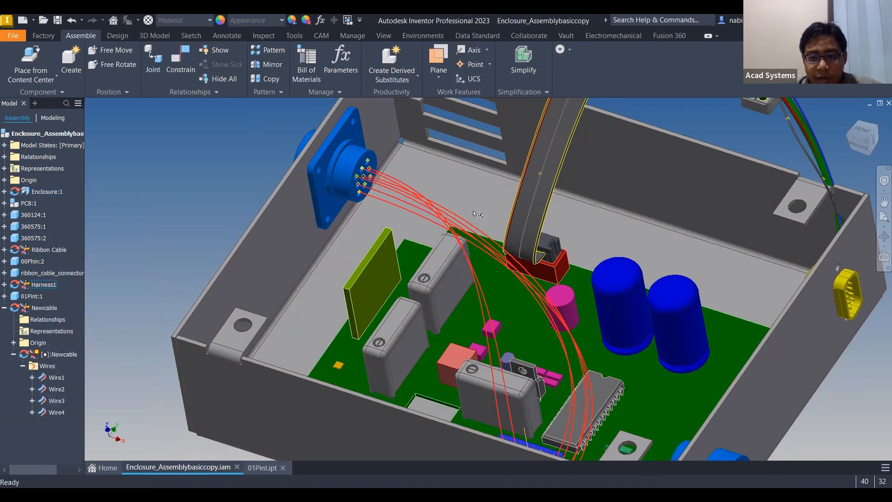
- Open Harness1 for editing, with the orange round connector and blue terminal block in close view
mouse_move(411, 240)
shift+middle_down()
mouse_move(426, 222)
mouse_move(358, 210)
mouse_move(386, 236)
mouse_move(396, 273)
mouse_move(465, 362)
mouse_move(437, 343)
mouse_move(430, 393)
mouse_move(453, 366)
mouse_move(437, 351)
mouse_move(408, 356)
mouse_move(470, 343)
mouse_move(437, 348)
mouse_move(447, 342)
mouse_move(476, 350)
shift+middle_up()
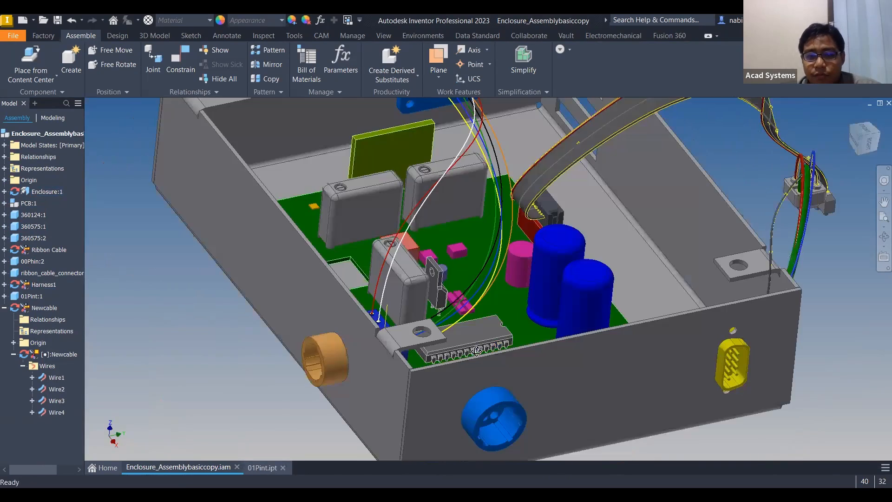
mouse_move(420, 371)
shift+middle_down()
mouse_move(360, 164)
mouse_move(611, 196)
mouse_move(576, 177)
mouse_move(452, 170)
shift+middle_up()
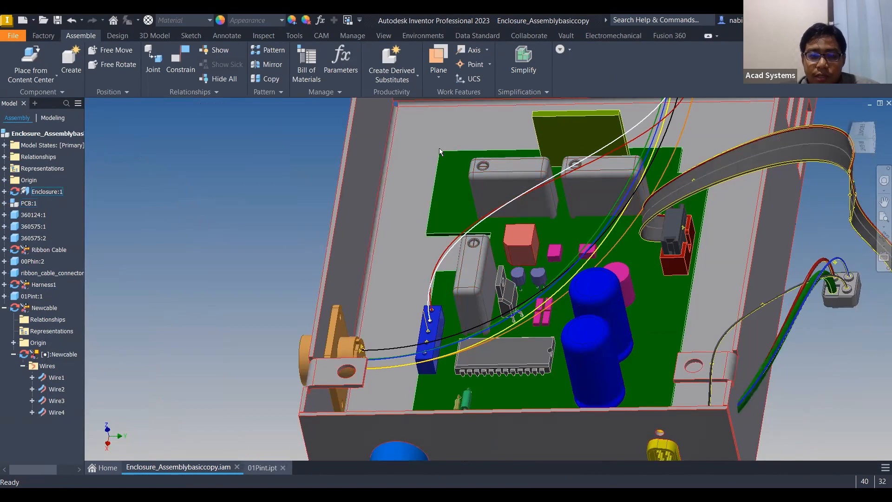
shift+middle_drag(439, 183, 317, 361)
scroll(404, 340, up, 6)
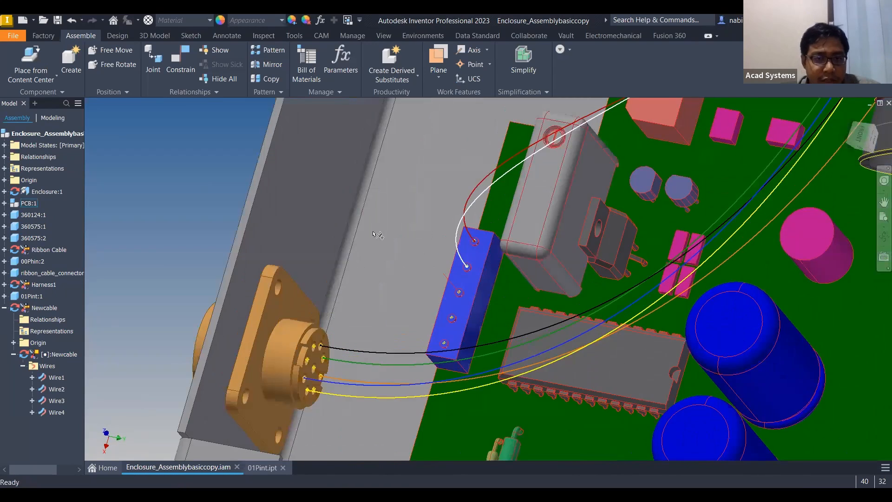
middle_drag(282, 266, 375, 234)
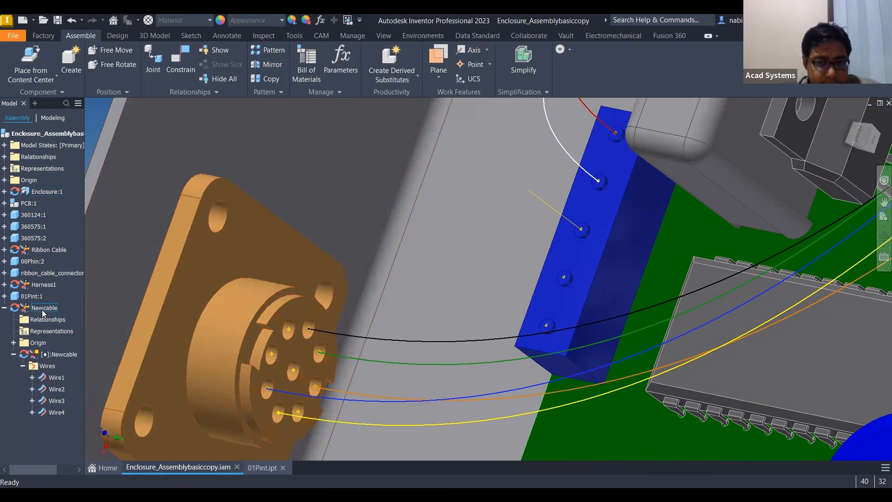
double_click(44, 284)
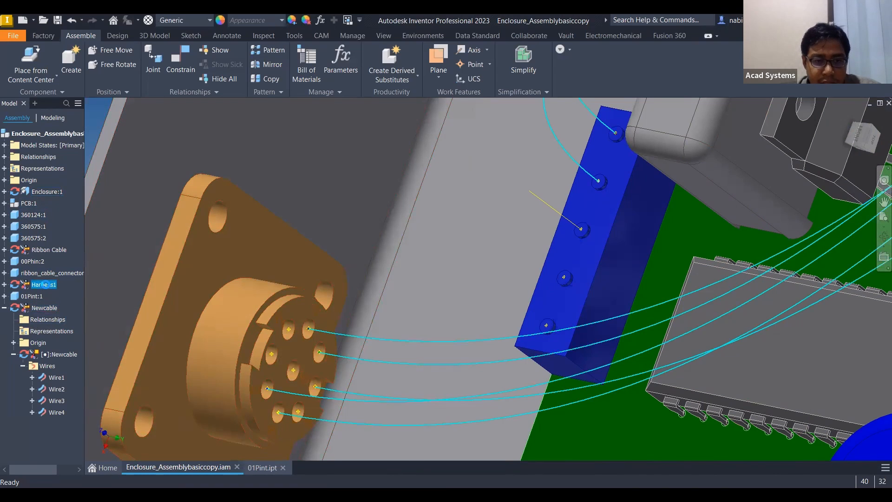
click(405, 271)
middle_drag(270, 215, 369, 213)
scroll(368, 212, down, 3)
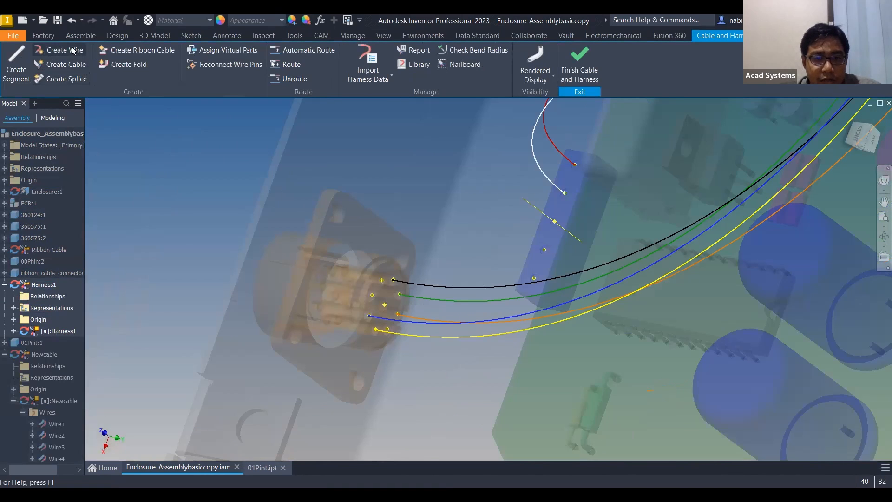
- Create Wire1 and Wire2 as Generic 20AWG-YEL wires between free pins of the orange round connector and the blue terminal block
click(534, 279)
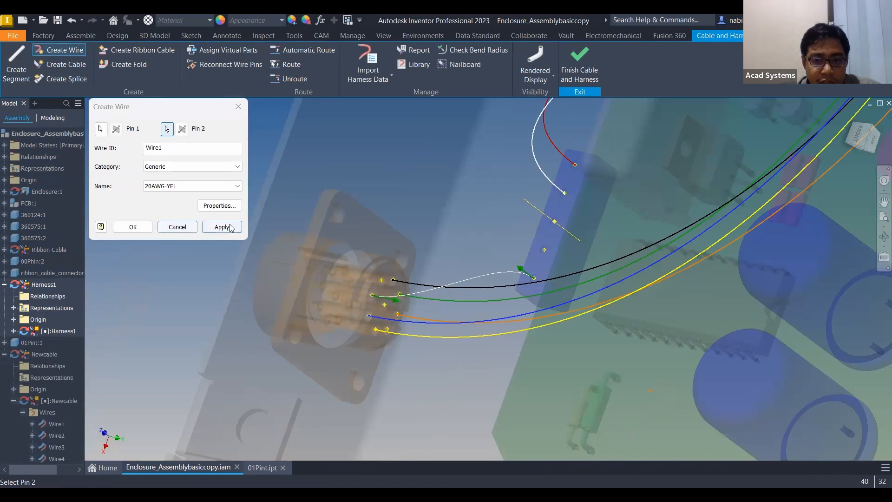
click(231, 228)
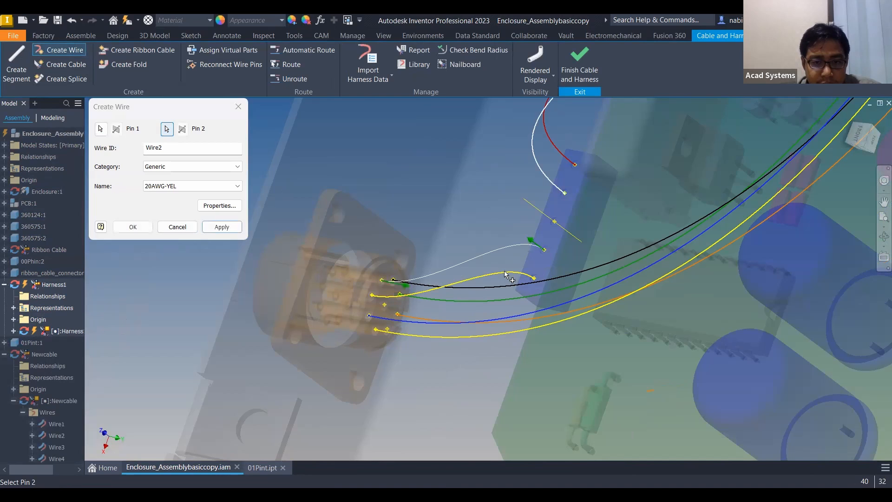
click(227, 229)
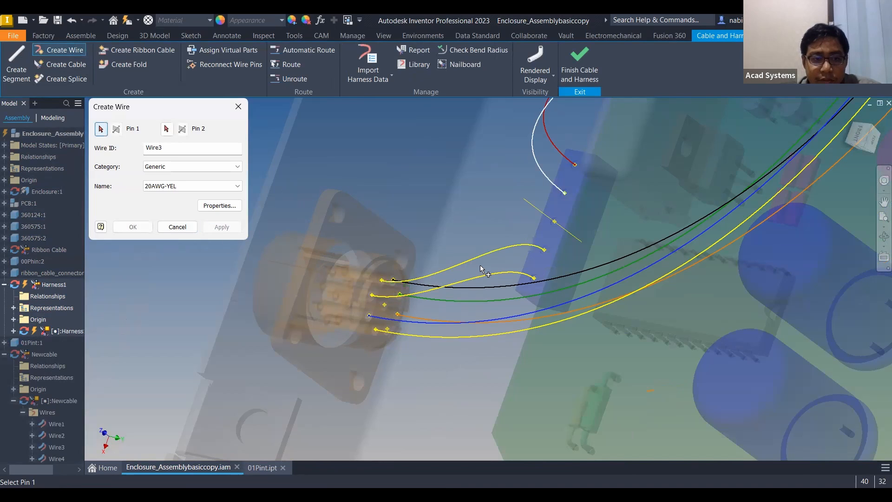
shift+middle_drag(148, 229, 170, 231)
- Preview the harness wires in rendered display and switch back to centerline display
shift+middle_drag(468, 287, 542, 84)
click(553, 75)
click(562, 131)
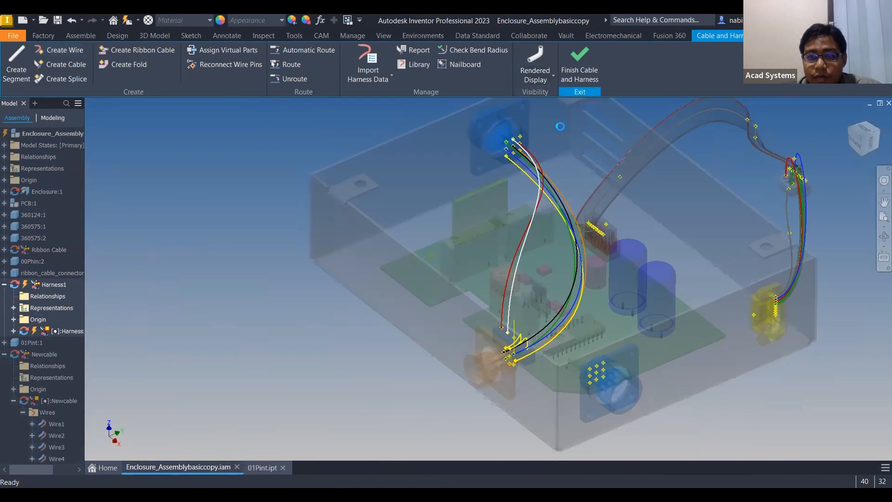
scroll(551, 279, up, 5)
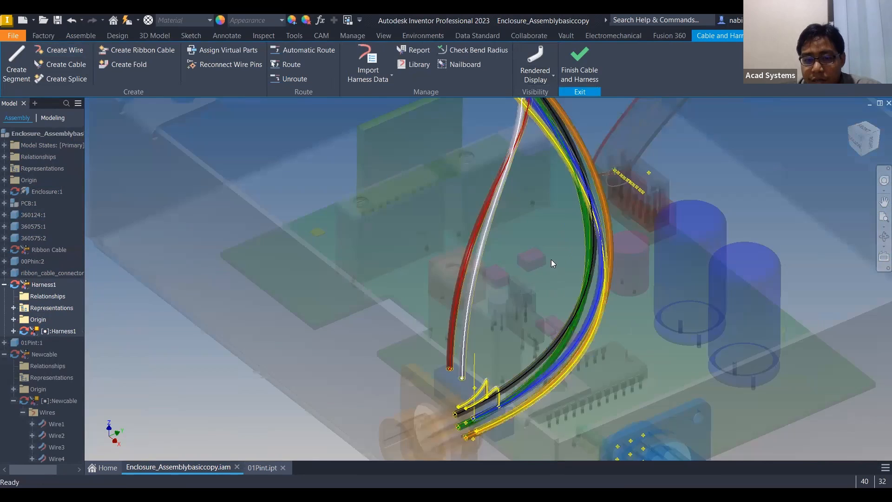
scroll(532, 209, down, 3)
middle_drag(514, 258, 514, 198)
mouse_move(528, 106)
middle_down()
mouse_move(530, 93)
mouse_move(625, 111)
mouse_move(643, 125)
mouse_move(606, 166)
middle_up()
click(552, 77)
click(559, 106)
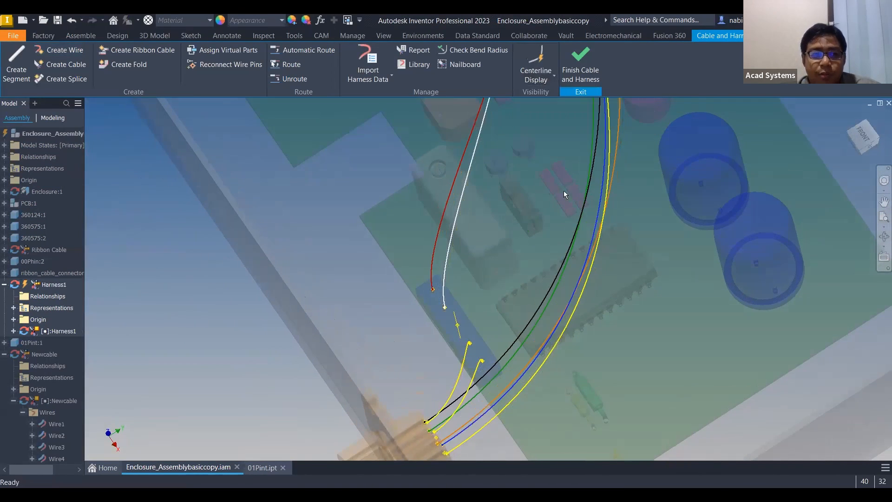
- Try a straight two-point harness segment ending beside the small connector outside the enclosure, and undo it
scroll(442, 256, down, 3)
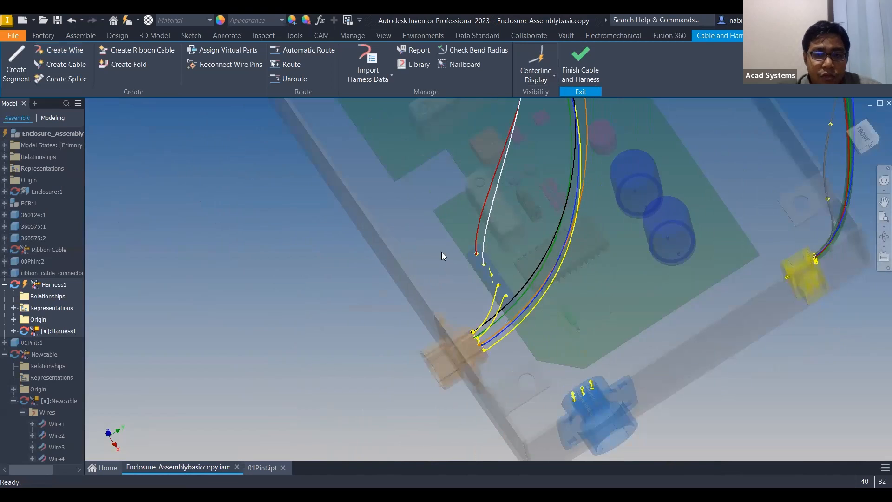
click(21, 69)
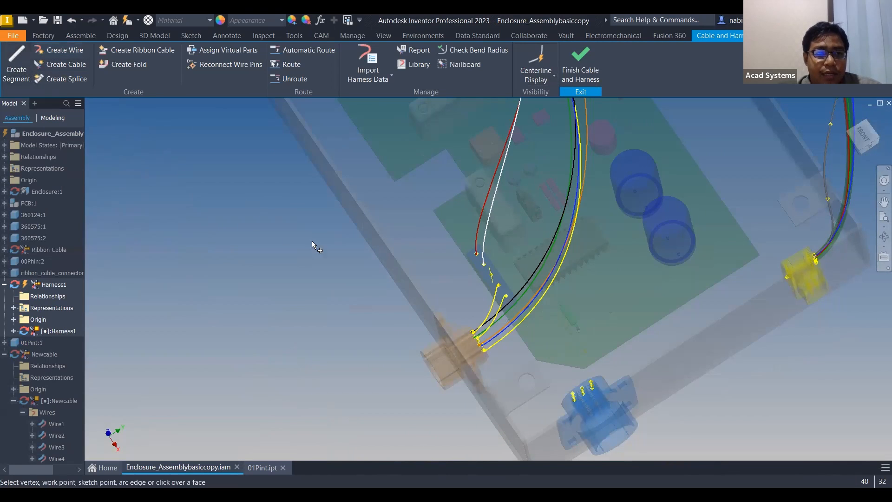
shift+middle_drag(310, 218, 501, 296)
middle_drag(520, 200, 507, 365)
shift+middle_drag(395, 117, 47, 88)
middle_drag(563, 244, 417, 205)
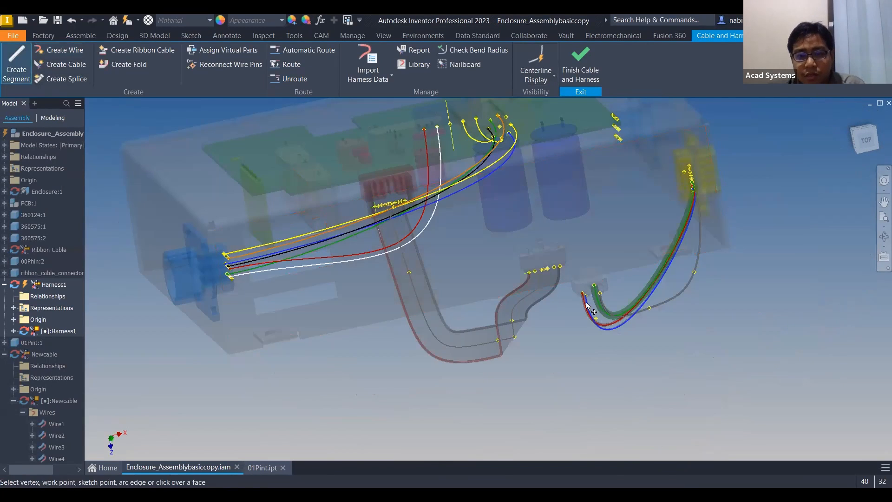
mouse_move(566, 256)
shift+middle_down()
mouse_move(627, 180)
mouse_move(565, 279)
mouse_move(559, 268)
mouse_move(528, 273)
mouse_move(541, 231)
mouse_move(530, 228)
shift+middle_up()
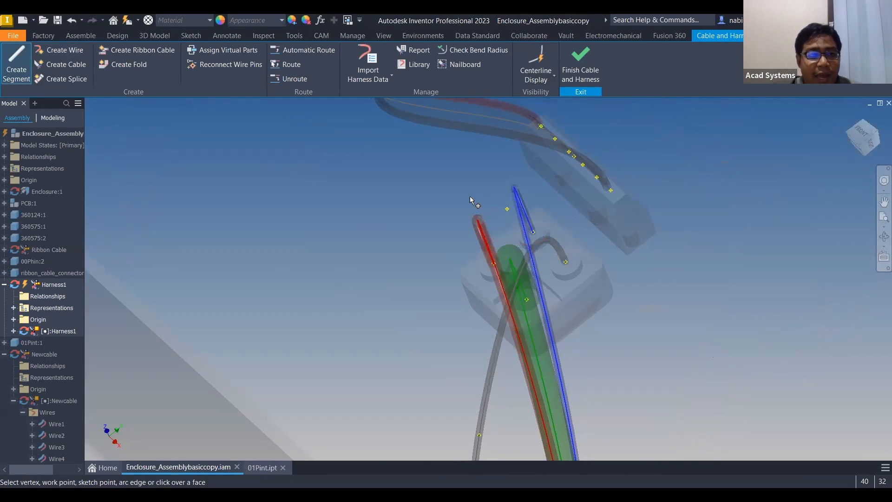
click(9, 66)
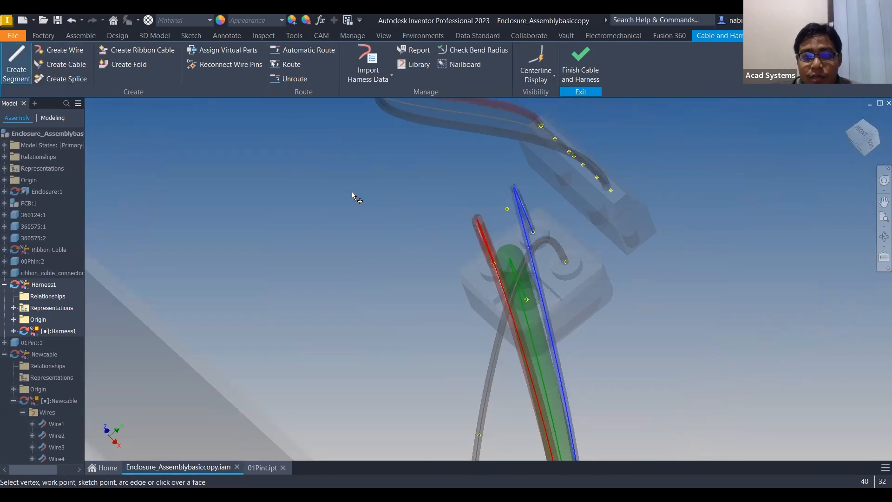
click(193, 343)
click(506, 213)
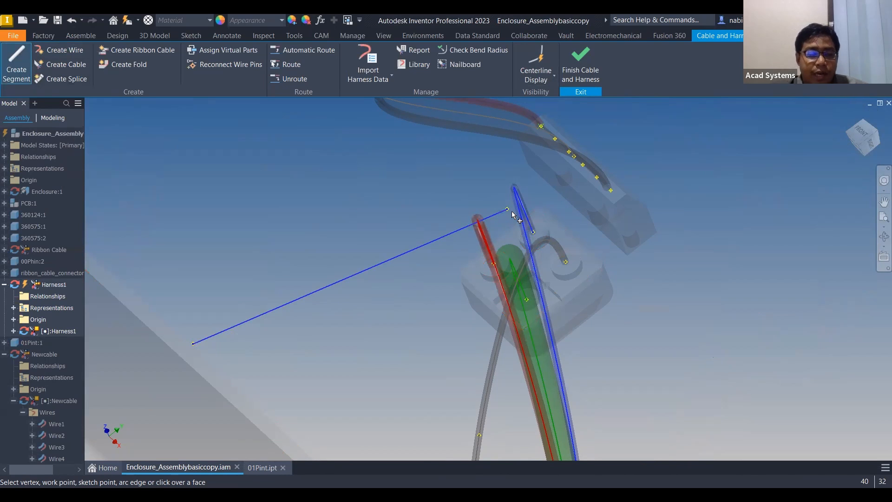
key(Escape)
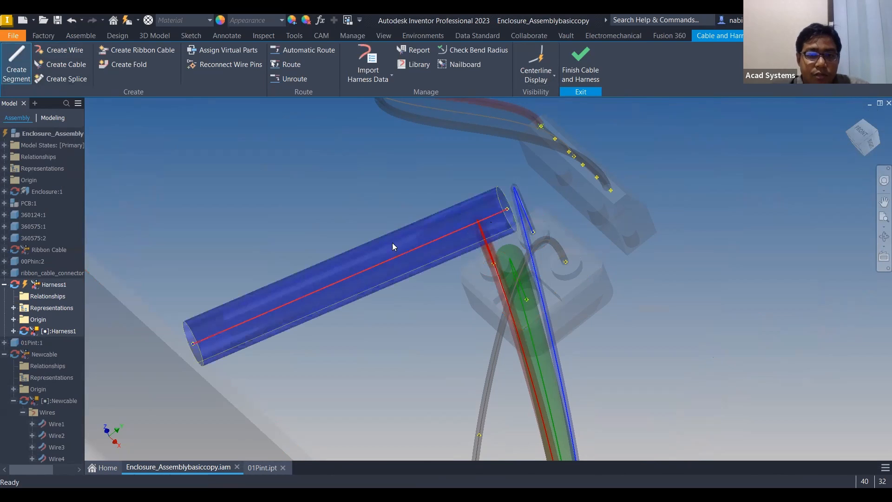
key(ctrl+z)
- Create a wavy four-point harness segment across the circuit board, from the enclosure's corner mounting tab to the blue capacitors
scroll(322, 255, up, 3)
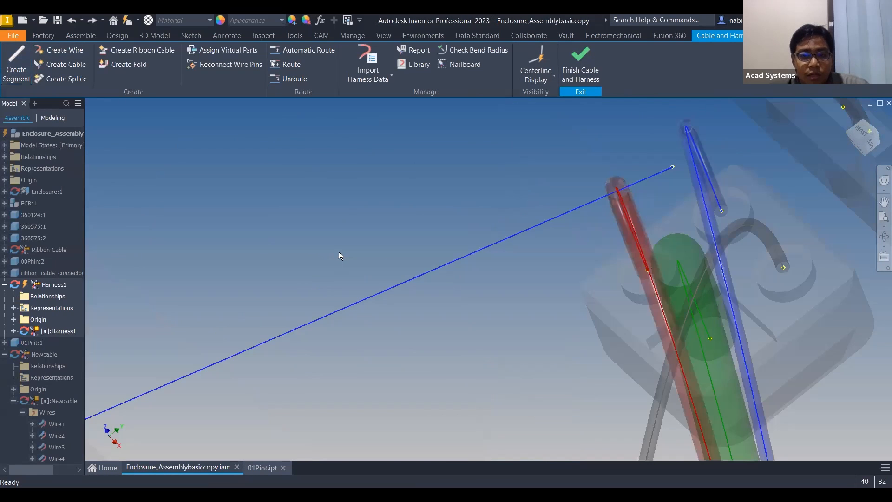
scroll(343, 255, down, 5)
middle_drag(303, 282, 707, 222)
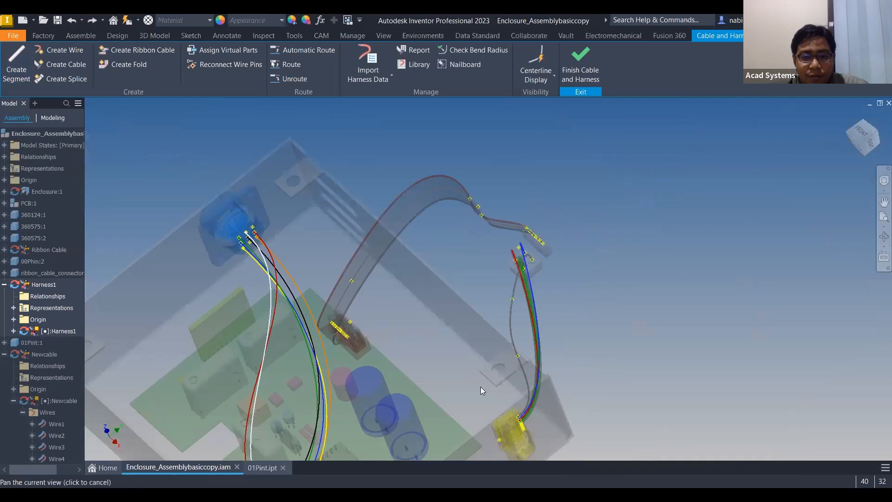
middle_drag(503, 338, 572, 211)
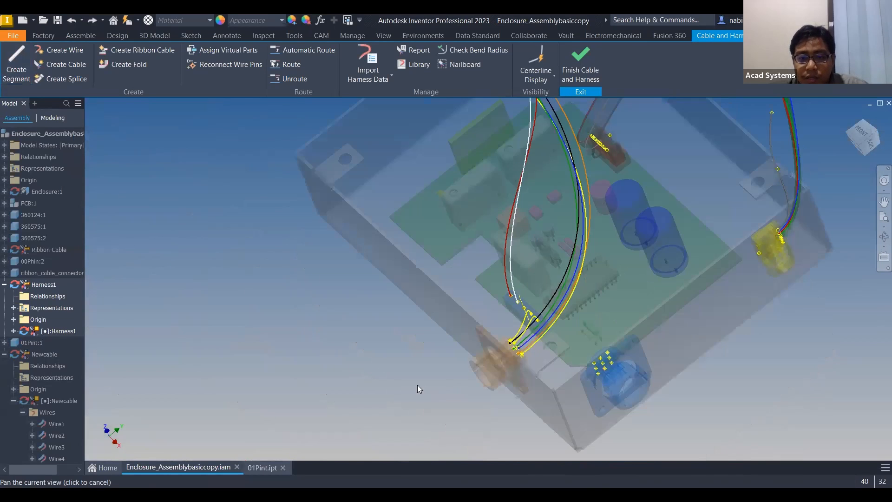
scroll(442, 393, up, 3)
middle_drag(441, 393, 406, 396)
scroll(435, 328, up, 3)
middle_drag(434, 328, 350, 395)
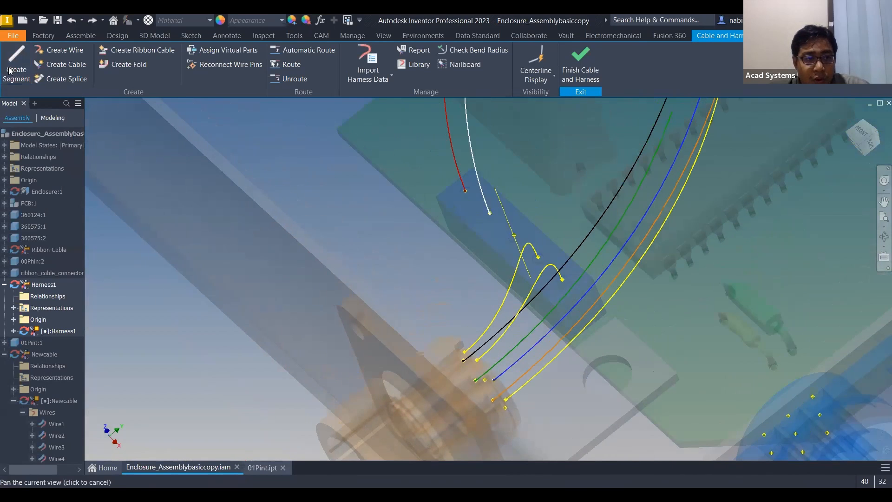
click(15, 68)
scroll(454, 383, down, 4)
middle_drag(455, 320, 490, 328)
shift+middle_drag(490, 328, 303, 252)
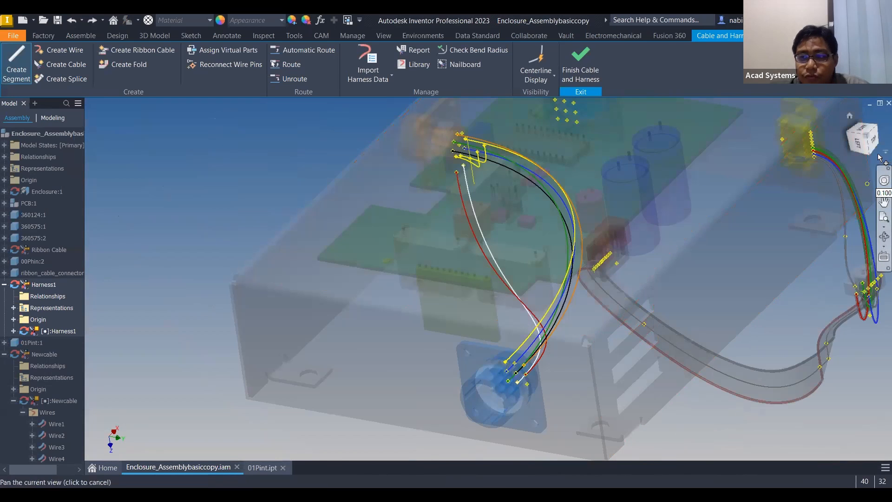
shift+middle_drag(849, 150, 506, 342)
scroll(489, 338, down, 3)
middle_drag(396, 236, 439, 322)
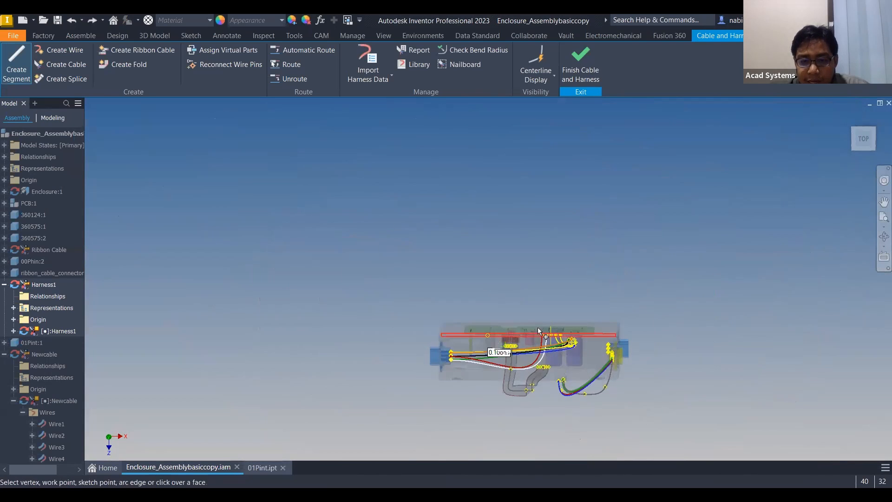
scroll(537, 327, up, 5)
click(537, 328)
shift+middle_drag(572, 333, 481, 176)
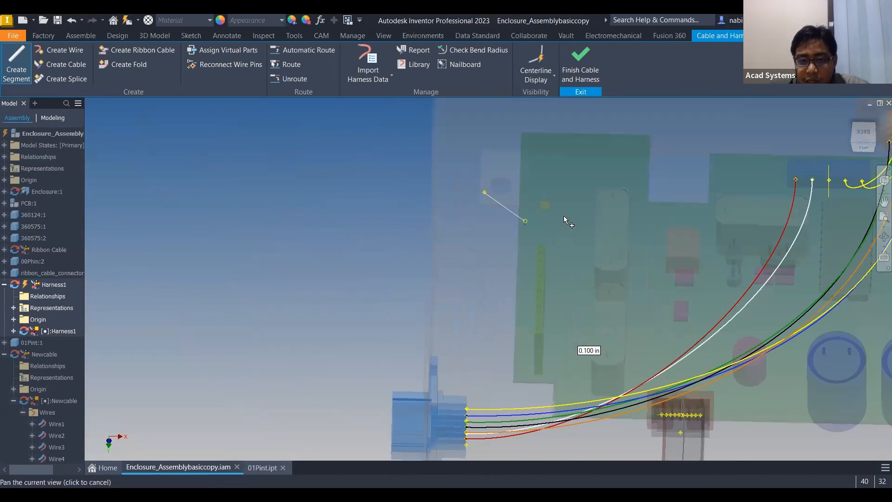
click(535, 240)
click(664, 177)
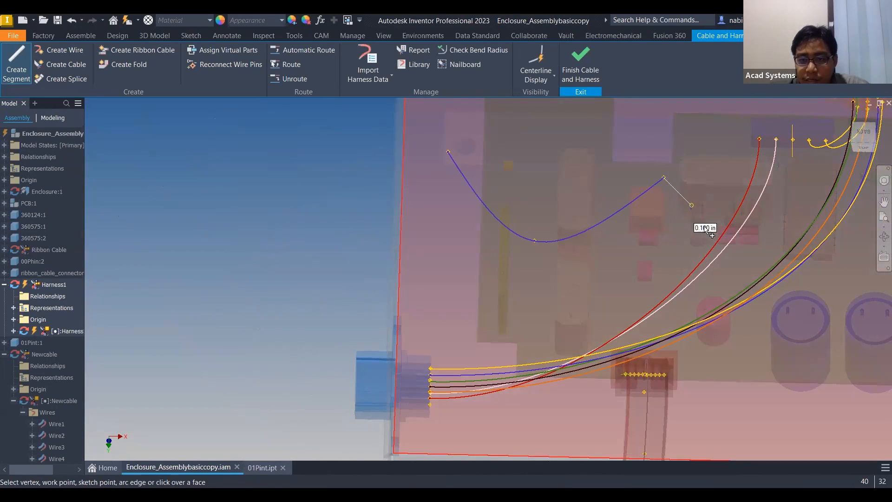
click(790, 296)
right_click(808, 269)
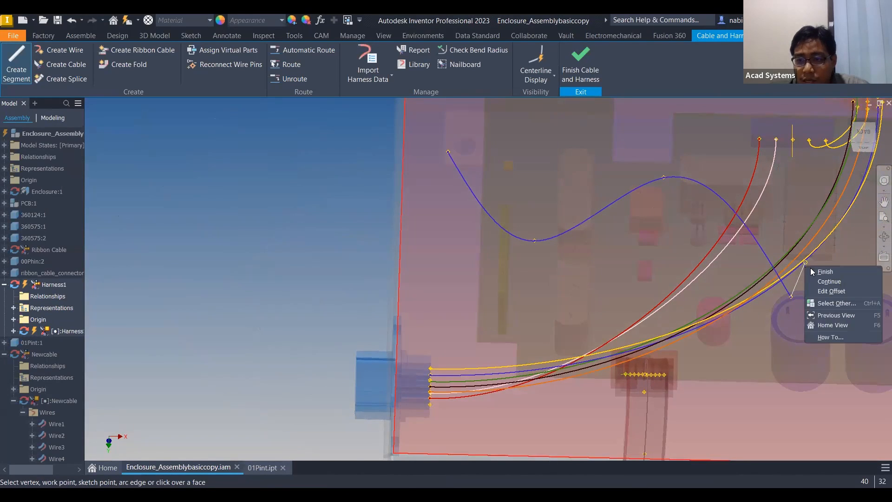
click(822, 271)
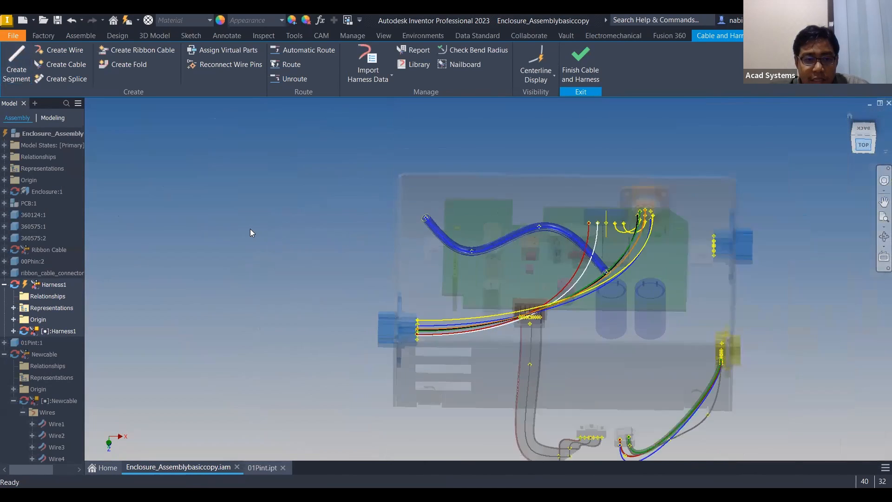
- Try a multi-point harness segment with a 0.3 in offset across the enclosure's large face at the circuit board
scroll(298, 222, up, 3)
mouse_move(346, 249)
shift+middle_down()
mouse_move(74, 70)
mouse_move(19, 59)
mouse_move(149, 129)
mouse_move(241, 233)
mouse_move(225, 198)
shift+middle_up()
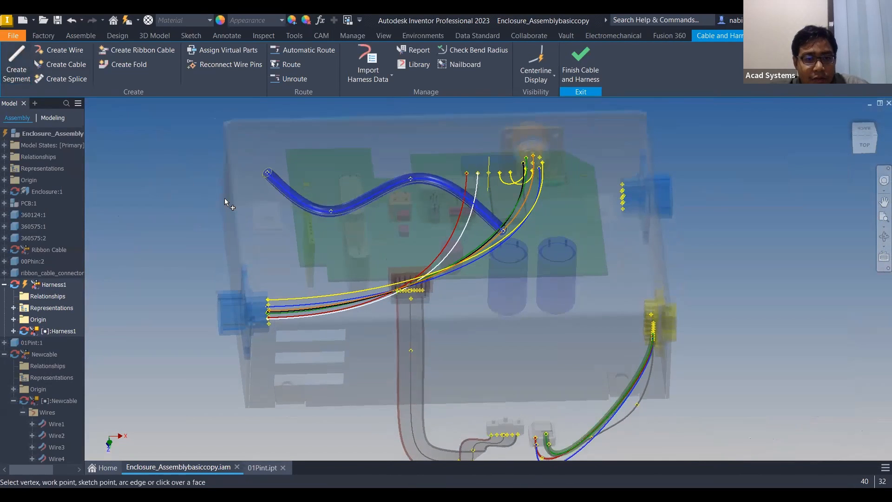
right_click(225, 198)
click(252, 225)
drag(133, 148, 102, 148)
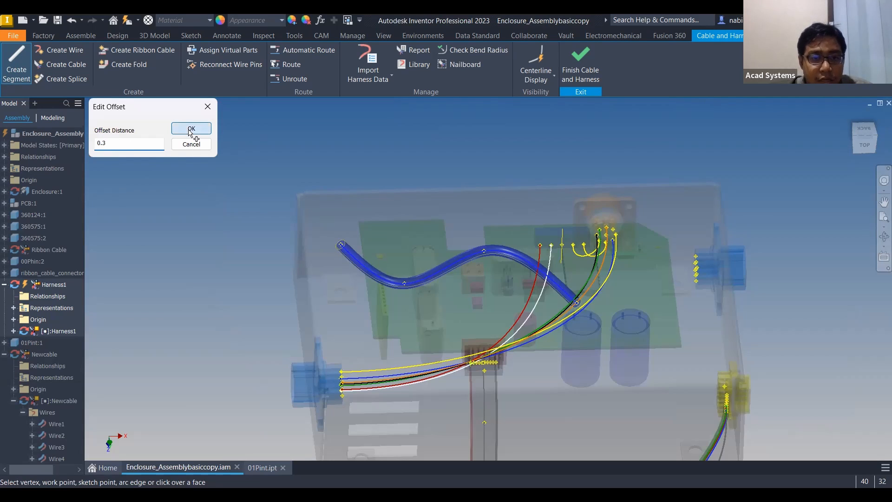
click(190, 131)
click(474, 192)
click(484, 267)
click(636, 308)
right_click(688, 260)
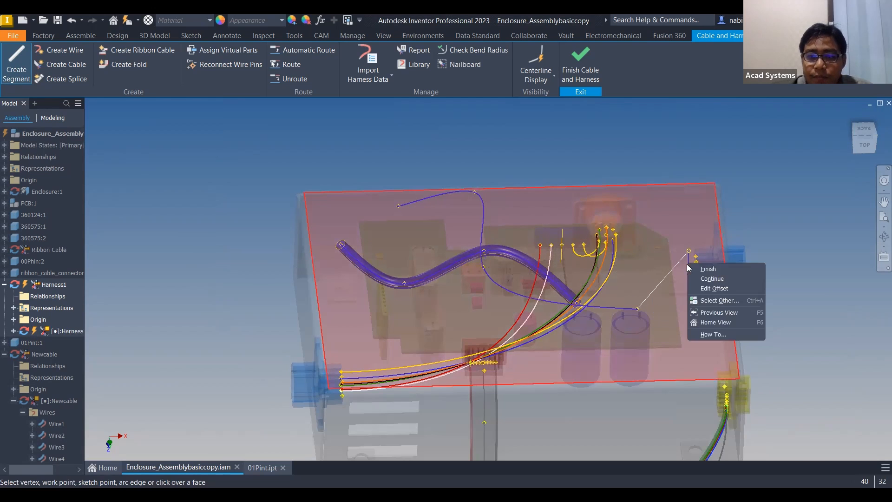
click(702, 267)
click(864, 147)
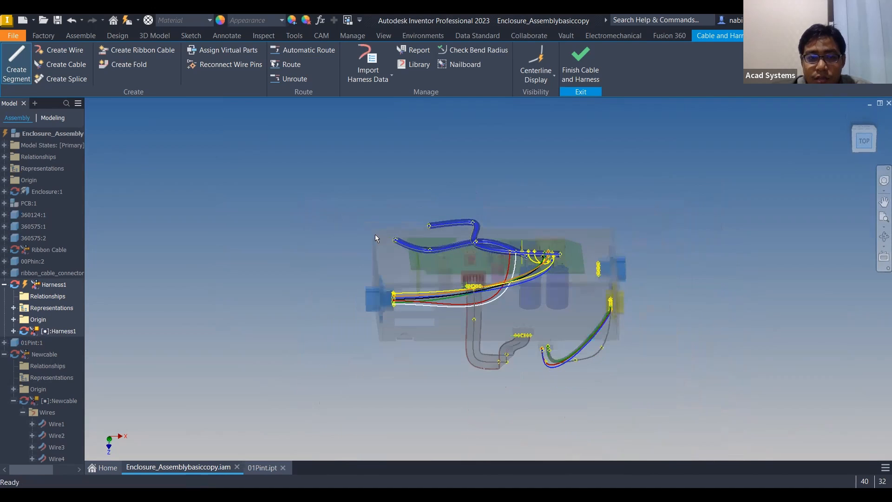
mouse_move(306, 254)
shift+middle_down()
mouse_move(321, 279)
mouse_move(352, 255)
mouse_move(432, 222)
mouse_move(570, 210)
mouse_move(424, 266)
mouse_move(426, 158)
mouse_move(460, 195)
mouse_move(504, 340)
mouse_move(610, 232)
shift+middle_up()
shift+drag(610, 232, 488, 272)
scroll(574, 306, down, 5)
shift+middle_drag(609, 272, 458, 228)
scroll(489, 315, up, 5)
- Start a harness segment at the end of the blue terminal block's centre axis and set the offset distance to 0.3 in
click(18, 70)
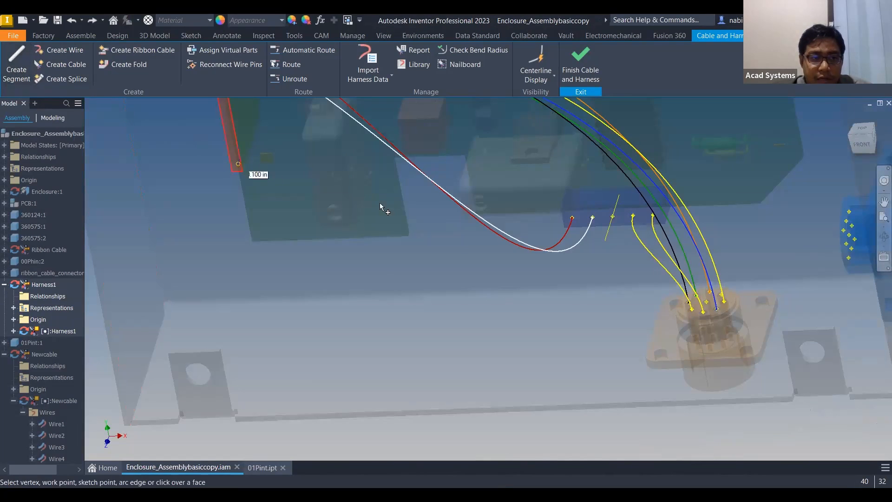
scroll(599, 237, up, 5)
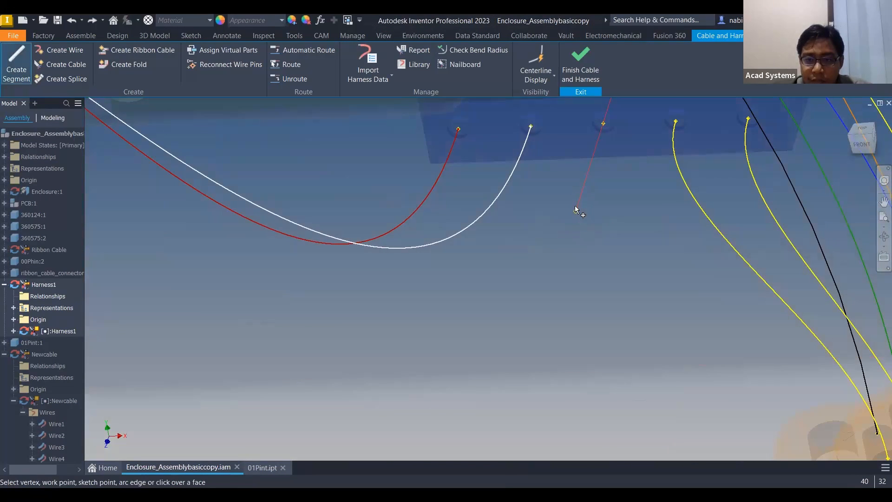
click(577, 212)
mouse_move(507, 258)
middle_down()
mouse_move(497, 215)
mouse_move(427, 193)
mouse_move(461, 232)
mouse_move(430, 151)
mouse_move(472, 220)
mouse_move(469, 231)
mouse_move(494, 257)
middle_up()
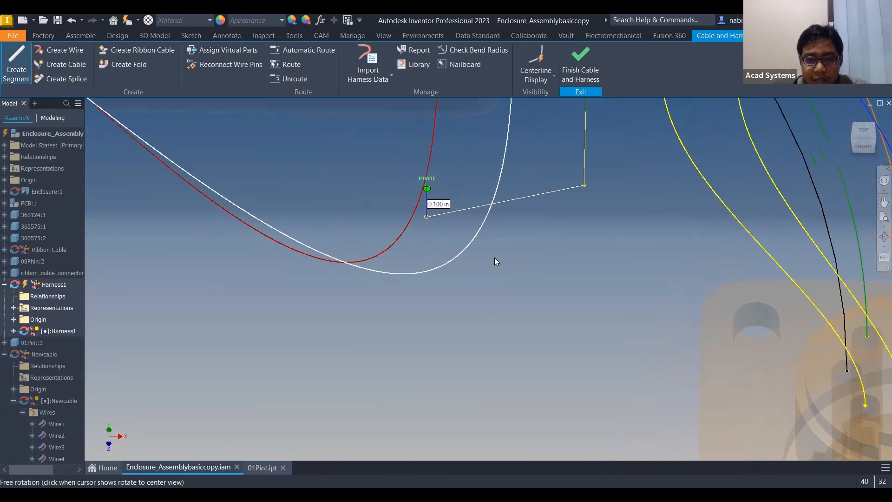
middle_drag(383, 235, 378, 217)
scroll(379, 217, down, 5)
right_click(469, 228)
click(495, 255)
text(0.3)
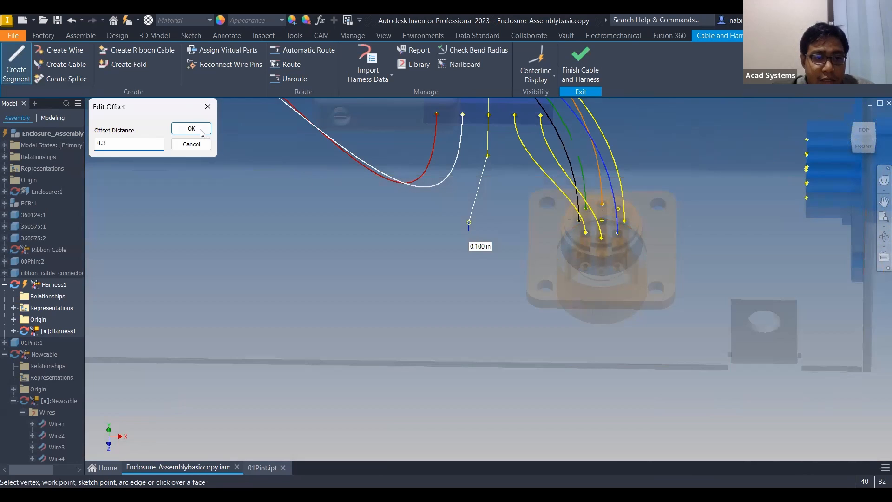
key(Return)
- Place segment points along the enclosure's front wall, from the terminal block to the far corner mounting tab
shift+middle_drag(297, 285, 430, 240)
shift+middle_drag(324, 238, 448, 241)
click(440, 243)
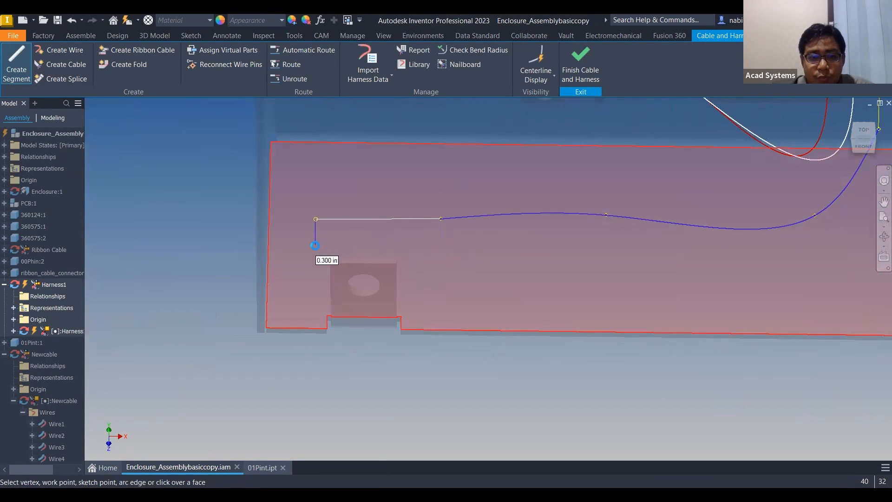
shift+middle_drag(427, 242, 284, 205)
middle_drag(438, 200, 628, 324)
- Continue the segment around the corner and along the side wall, and finish it just short of the blue round connector
click(484, 243)
middle_drag(459, 249, 471, 359)
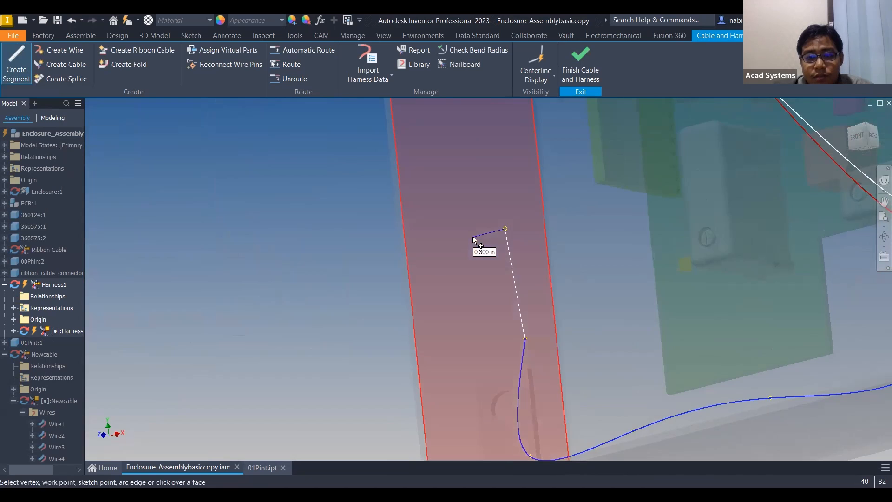
click(487, 231)
shift+middle_drag(463, 247, 425, 304)
click(512, 257)
mouse_move(356, 300)
shift+middle_down()
mouse_move(420, 309)
mouse_move(401, 326)
mouse_move(384, 308)
mouse_move(479, 349)
mouse_move(366, 301)
shift+middle_up()
right_click(366, 299)
click(388, 307)
mouse_move(360, 365)
shift+middle_down()
mouse_move(404, 382)
mouse_move(336, 294)
mouse_move(336, 308)
mouse_move(358, 316)
mouse_move(403, 271)
shift+middle_up()
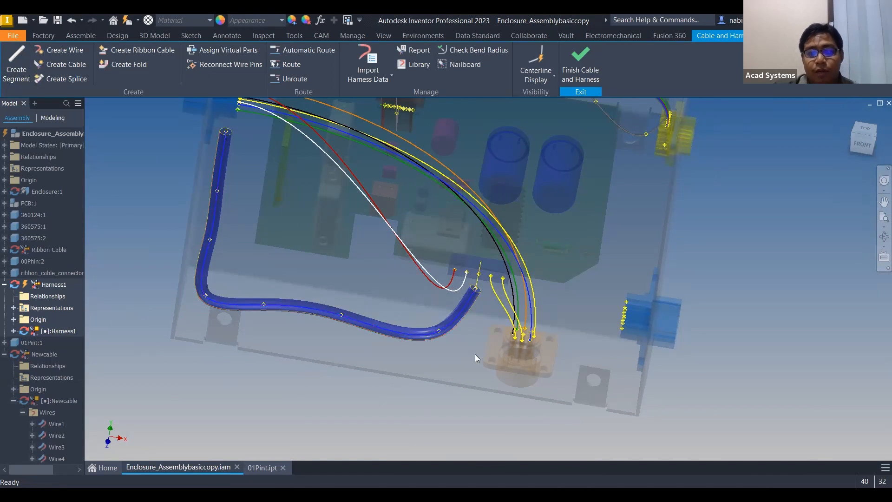
- Create a branch segment from the main segment's bend near the terminal block to beside the orange round connector, editing its offset distance
click(28, 82)
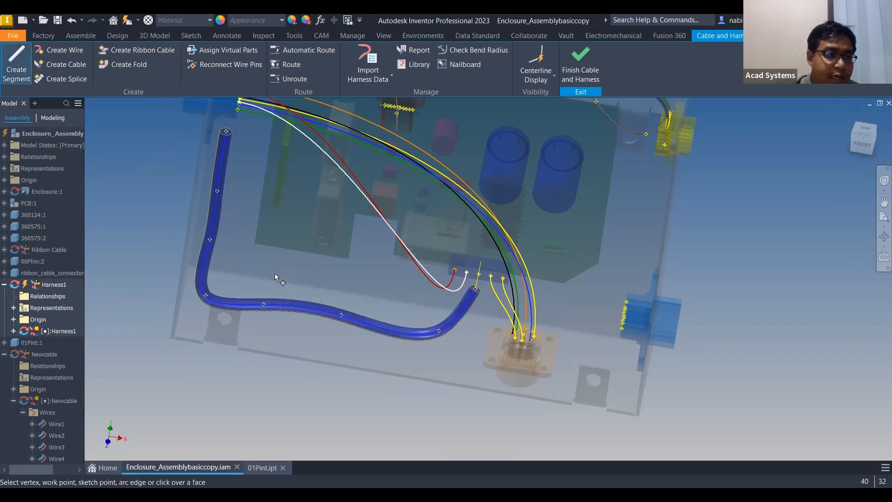
scroll(446, 307, up, 4)
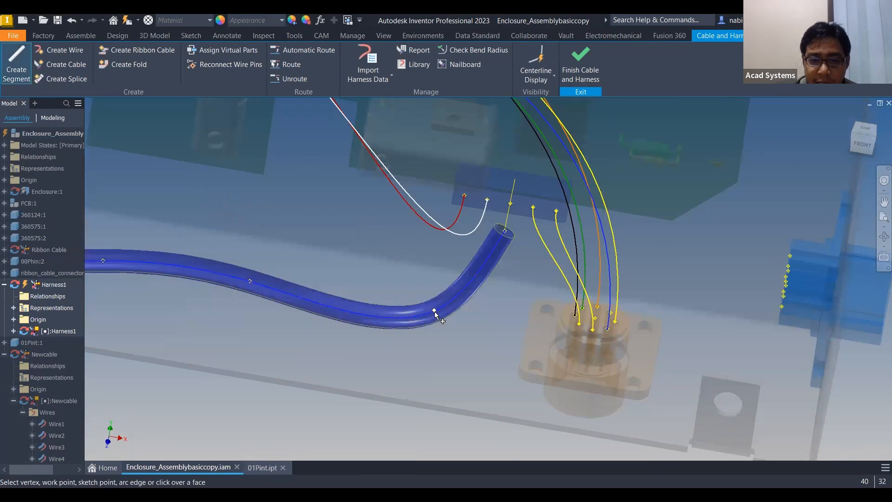
click(435, 310)
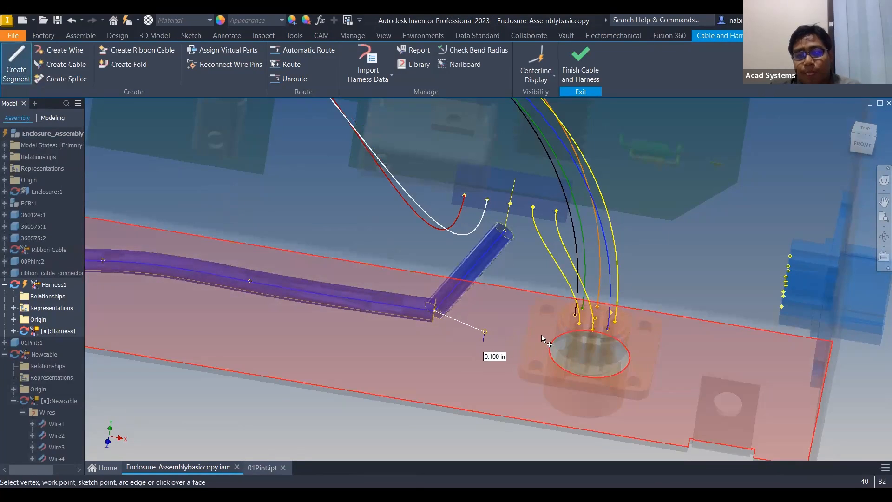
right_click(505, 306)
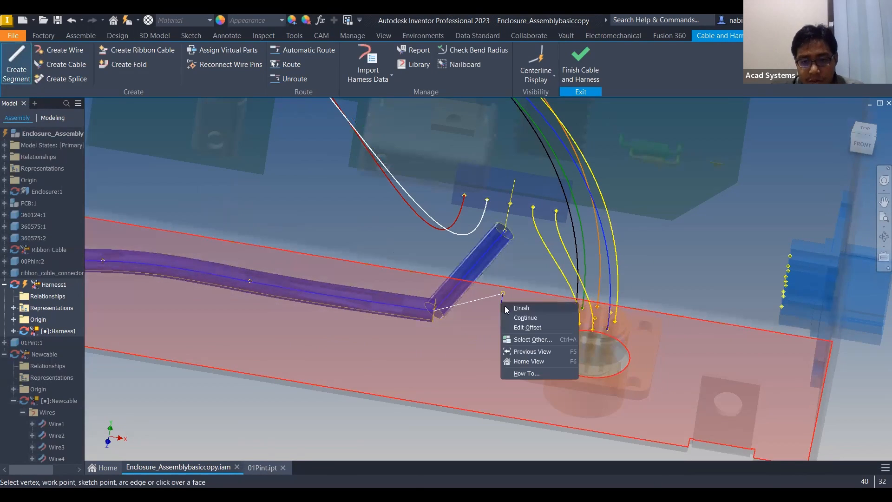
click(528, 327)
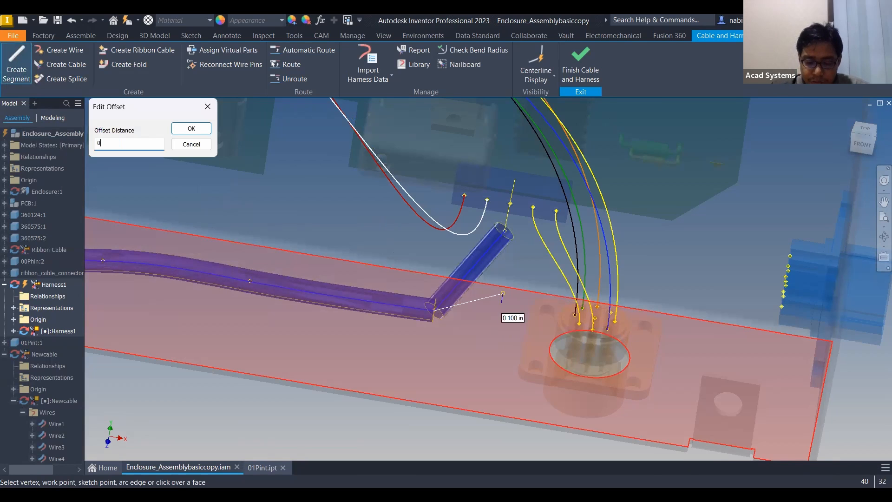
click(195, 129)
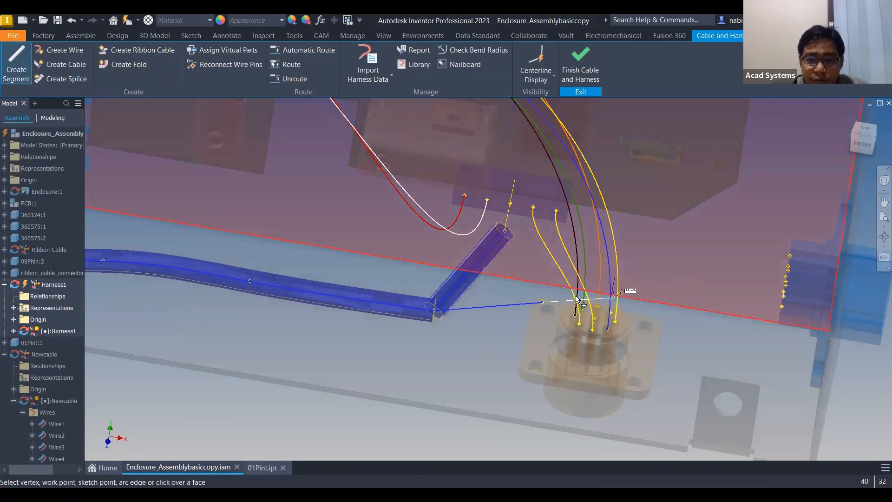
right_click(523, 335)
click(542, 349)
key(Escape)
mouse_move(484, 391)
shift+middle_down()
mouse_move(418, 348)
mouse_move(381, 349)
mouse_move(439, 351)
mouse_move(483, 321)
mouse_move(472, 319)
mouse_move(486, 367)
mouse_move(553, 248)
mouse_move(458, 261)
mouse_move(441, 271)
mouse_move(446, 261)
mouse_move(310, 188)
mouse_move(441, 141)
shift+middle_up()
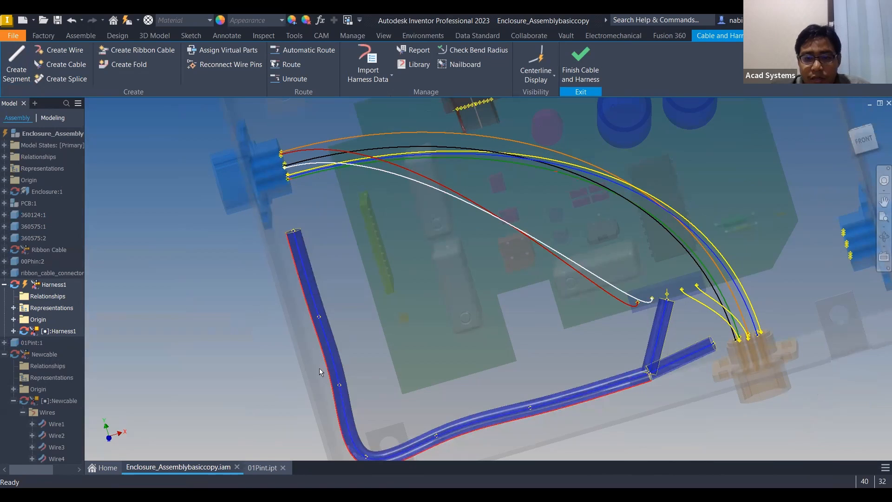
- Start routing the red wire, with the short branch at the blue terminal block as its first segment
scroll(452, 274, down, 3)
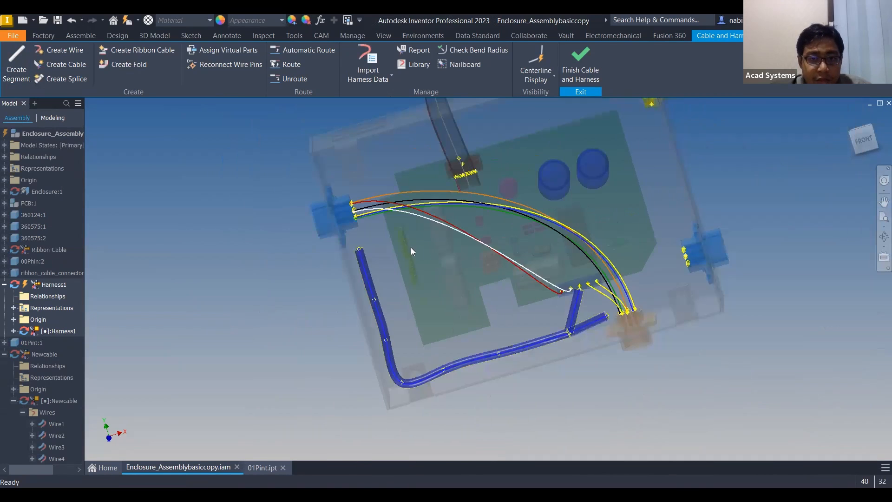
scroll(410, 247, up, 4)
middle_drag(457, 242, 306, 95)
middle_drag(523, 247, 521, 274)
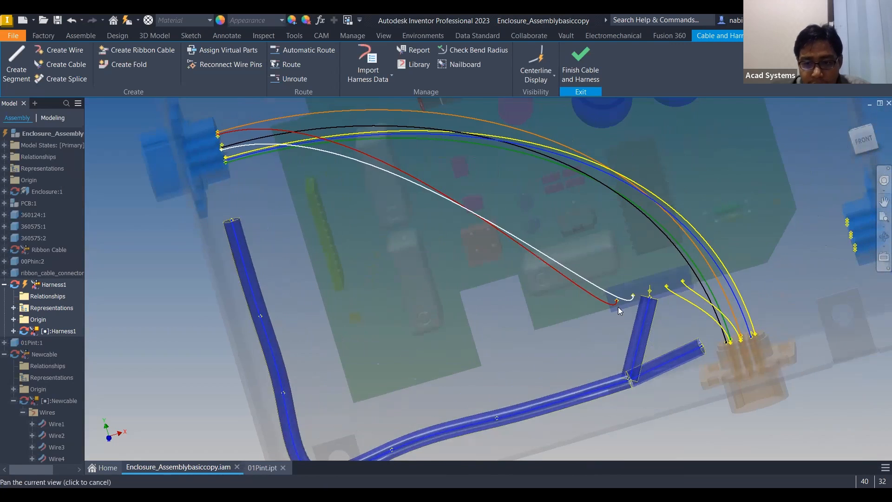
scroll(593, 309, up, 3)
click(609, 291)
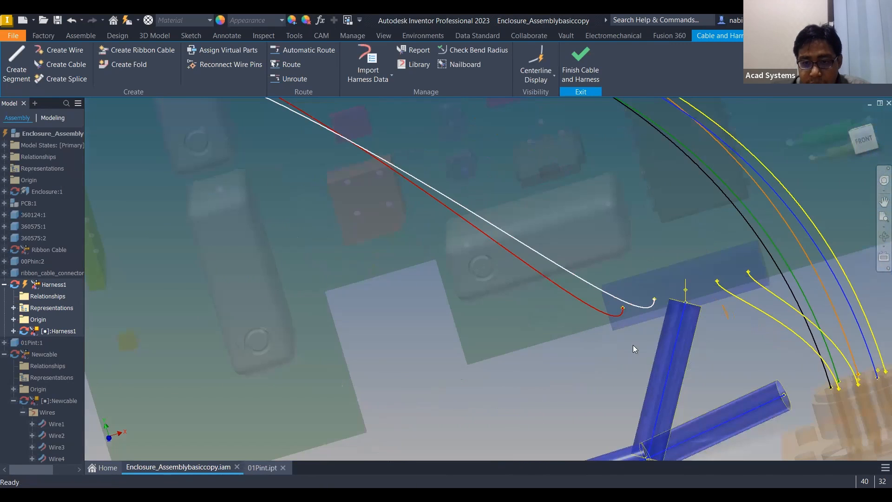
middle_drag(555, 427, 672, 341)
scroll(484, 361, up, 1)
middle_drag(507, 350, 483, 370)
scroll(483, 370, down, 5)
click(285, 65)
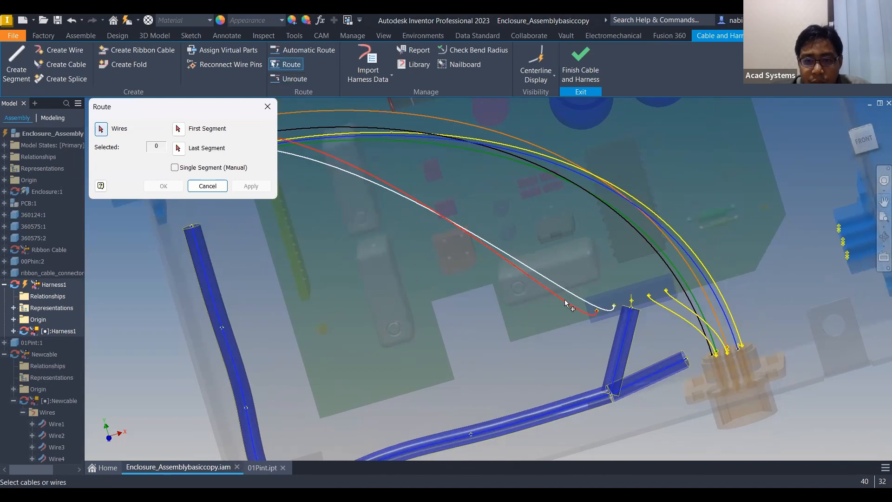
click(352, 185)
click(179, 130)
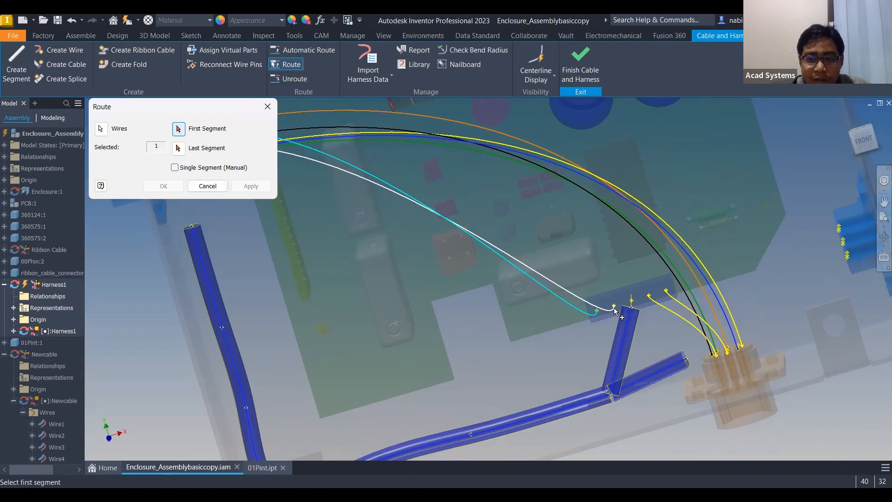
click(629, 328)
- Pick the long wall segment ending near the blue round connector as the red wire's last segment and apply the route
middle_drag(400, 268, 478, 272)
middle_drag(389, 231, 472, 237)
middle_drag(301, 184, 340, 187)
middle_drag(362, 227, 324, 192)
middle_drag(336, 236, 305, 222)
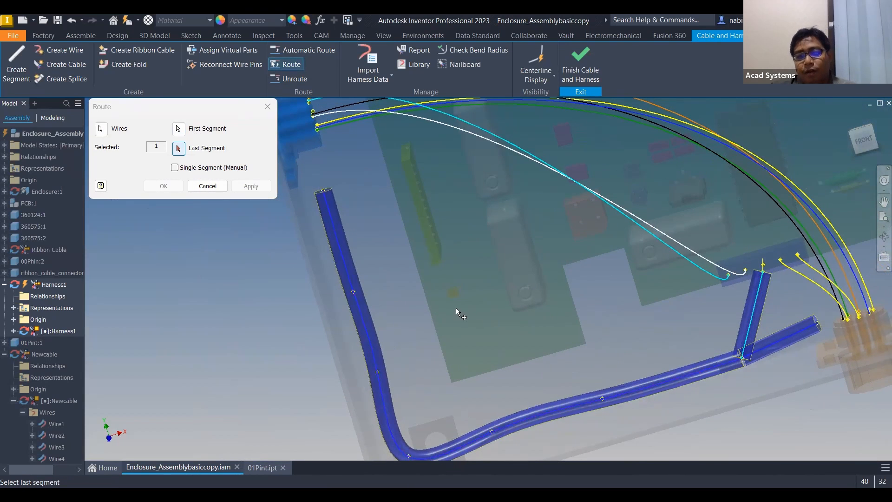
middle_drag(445, 334, 463, 384)
middle_drag(370, 139, 396, 187)
middle_drag(357, 99, 357, 174)
middle_drag(341, 244, 307, 155)
middle_drag(352, 343, 309, 218)
click(300, 217)
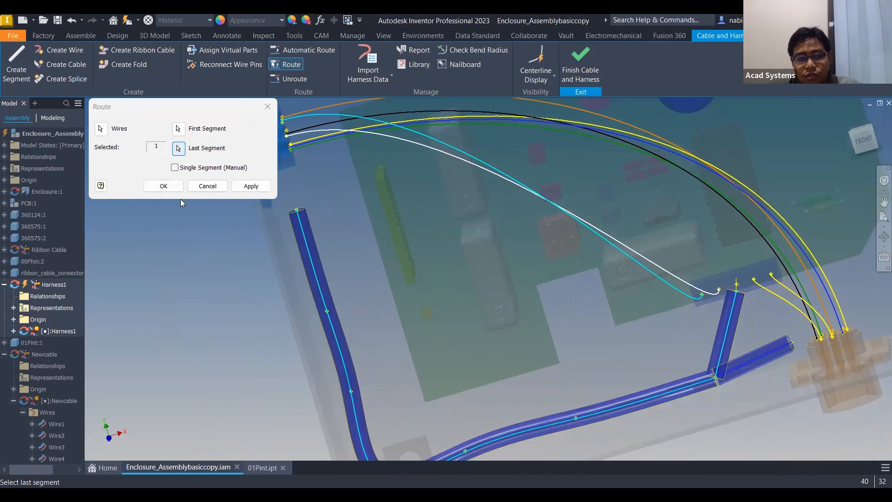
click(253, 190)
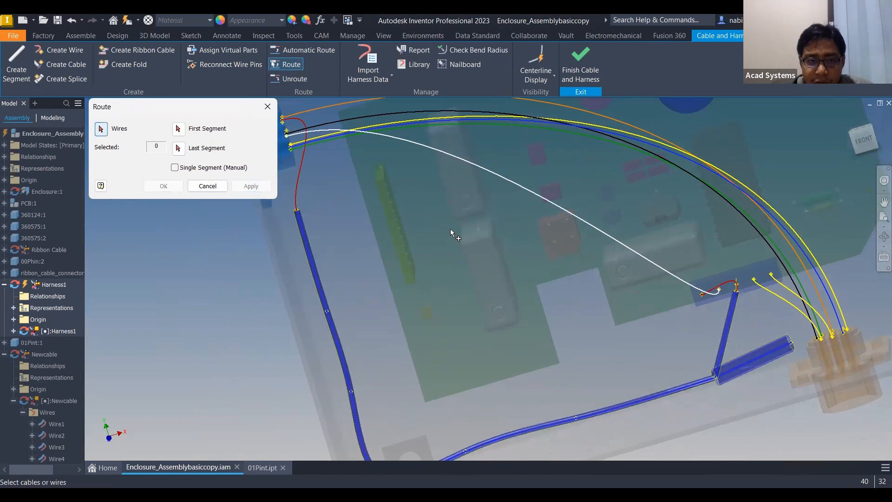
- Examine how the routed red wire enters the segments at the blue round connector and at the terminal block
scroll(311, 164, up, 5)
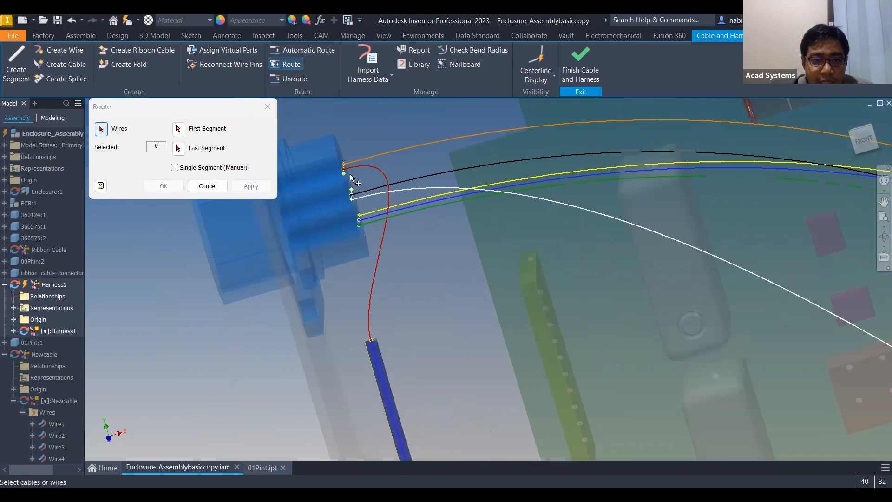
middle_drag(375, 358, 358, 175)
scroll(397, 335, down, 3)
scroll(365, 215, down, 3)
middle_drag(663, 364, 569, 310)
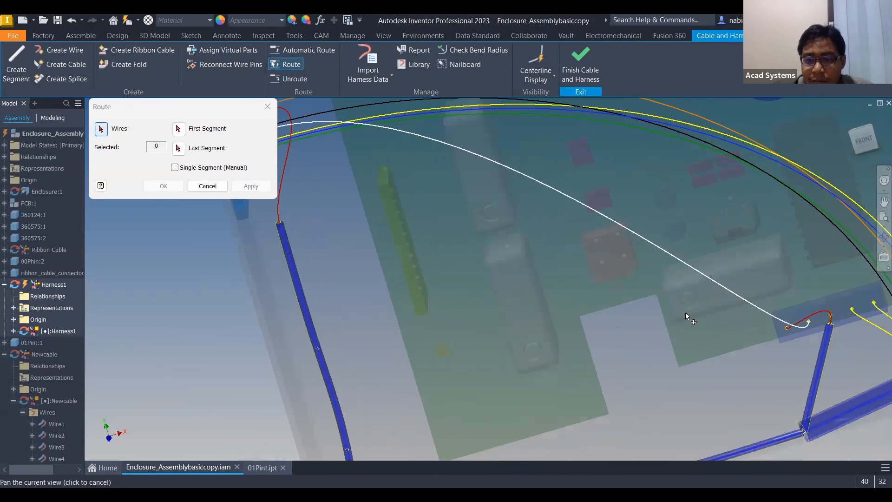
scroll(669, 221, down, 3)
scroll(679, 302, up, 8)
scroll(620, 229, down, 5)
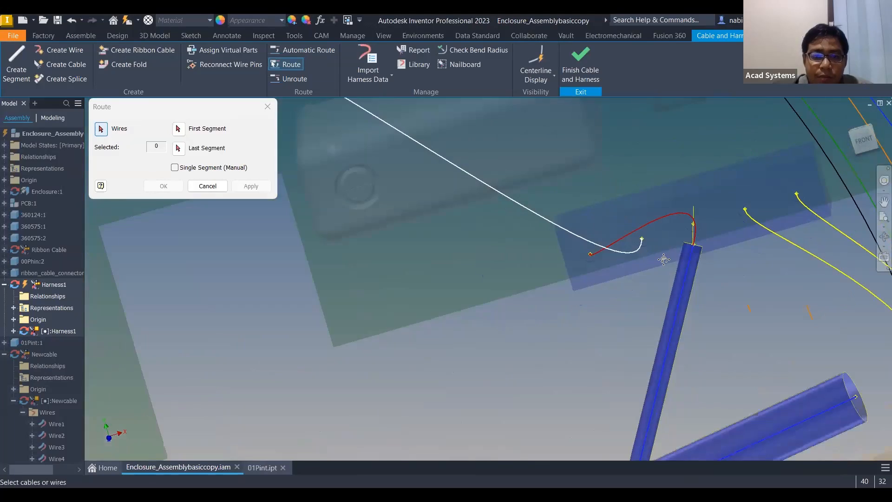
scroll(411, 153, up, 4)
- Route the white wire from the terminal block's short branch as first segment through the long wall segment as last segment
middle_drag(405, 180, 470, 163)
click(450, 162)
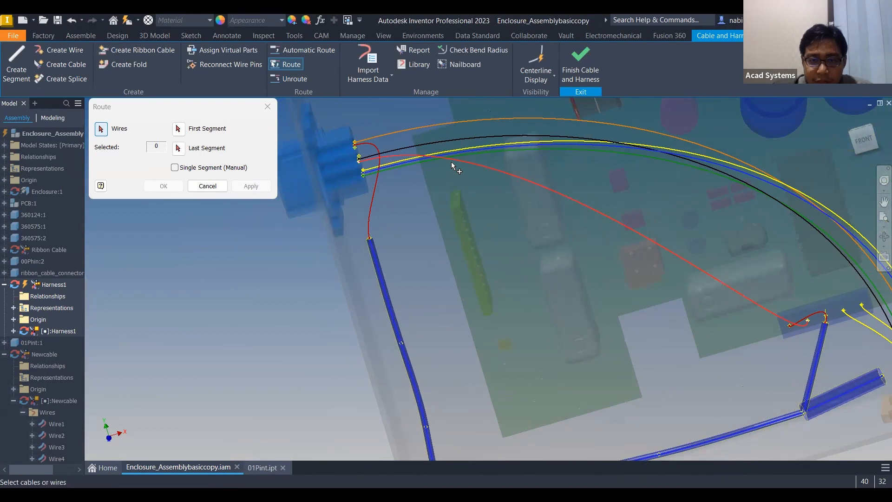
middle_drag(431, 245, 238, 132)
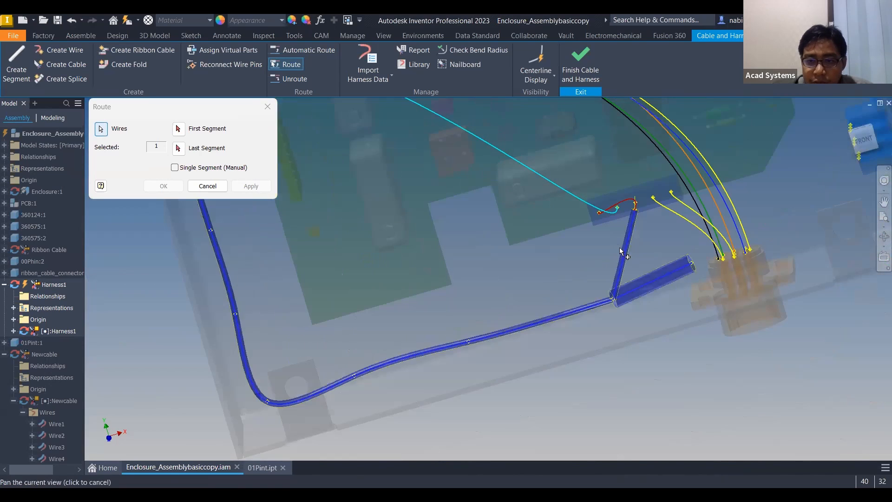
scroll(620, 247, down, 3)
click(181, 130)
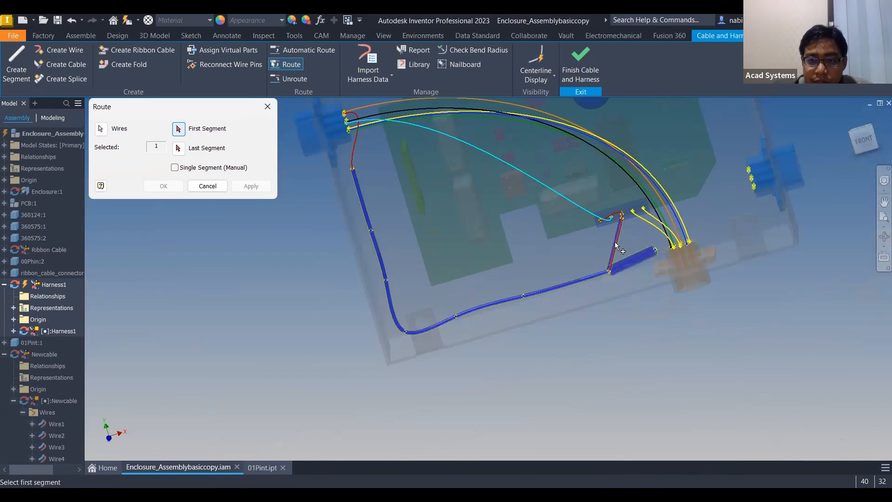
click(615, 242)
click(486, 302)
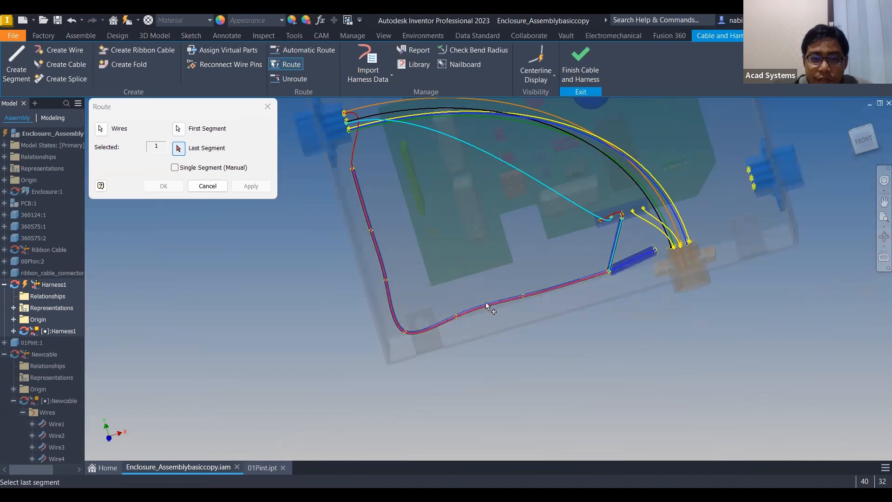
click(250, 186)
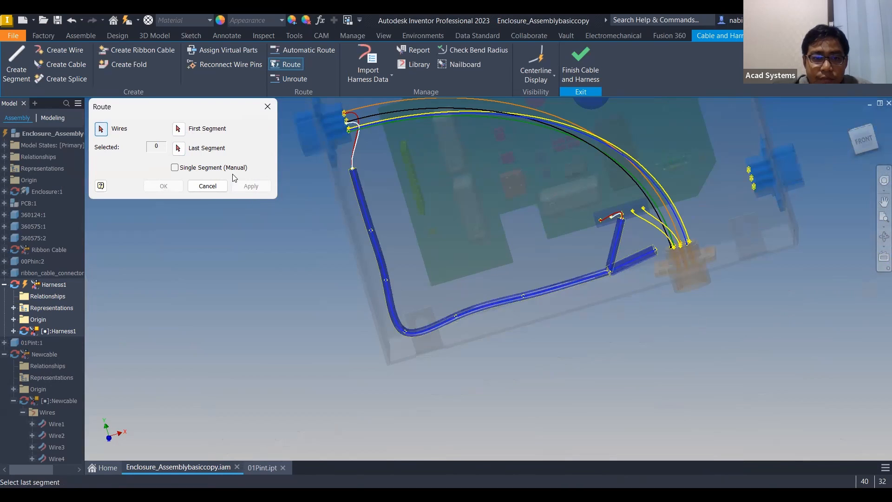
mouse_move(429, 255)
shift+middle_down()
mouse_move(375, 261)
mouse_move(423, 256)
mouse_move(311, 134)
mouse_move(357, 135)
shift+middle_up()
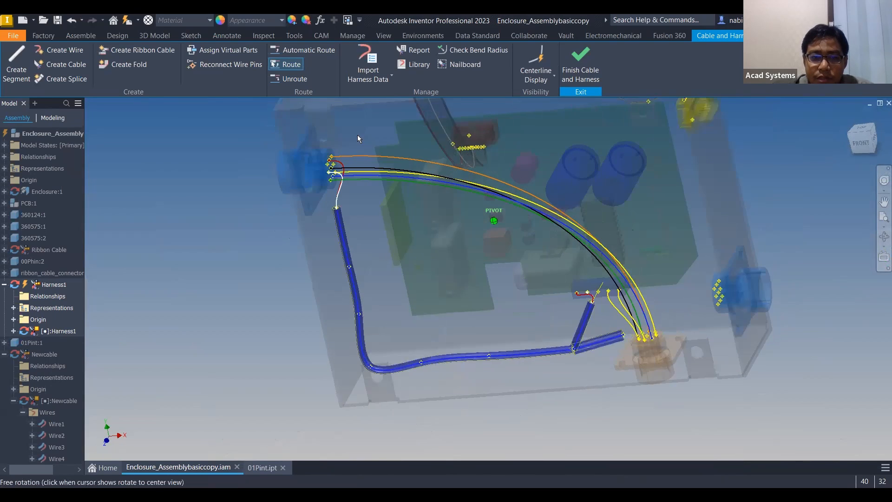
scroll(381, 205, up, 5)
scroll(617, 355, down, 3)
middle_drag(617, 355, 350, 110)
scroll(351, 110, down, 3)
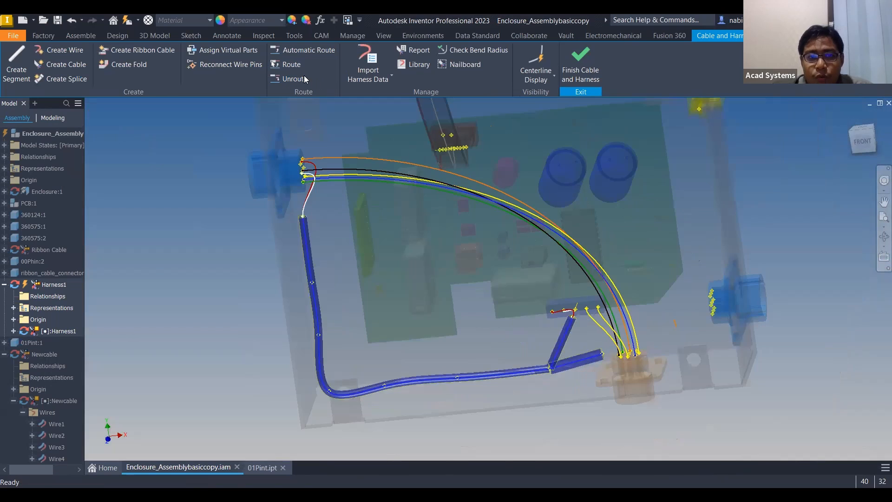
click(293, 67)
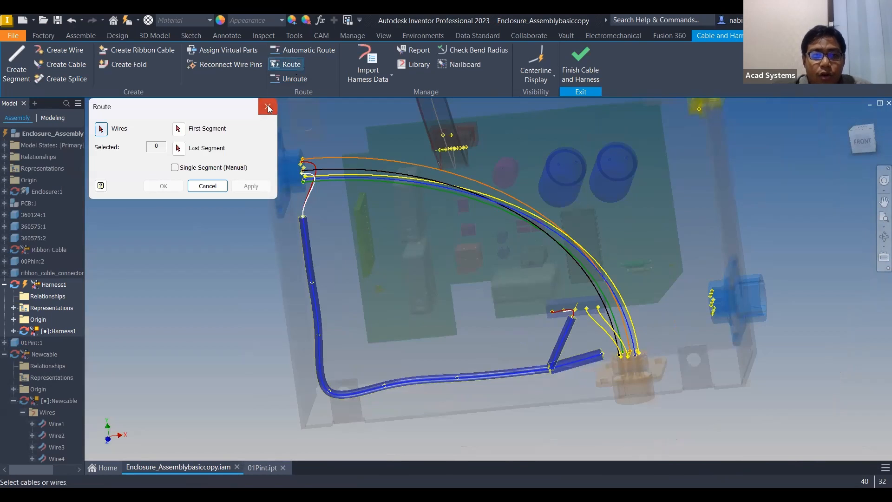
click(267, 107)
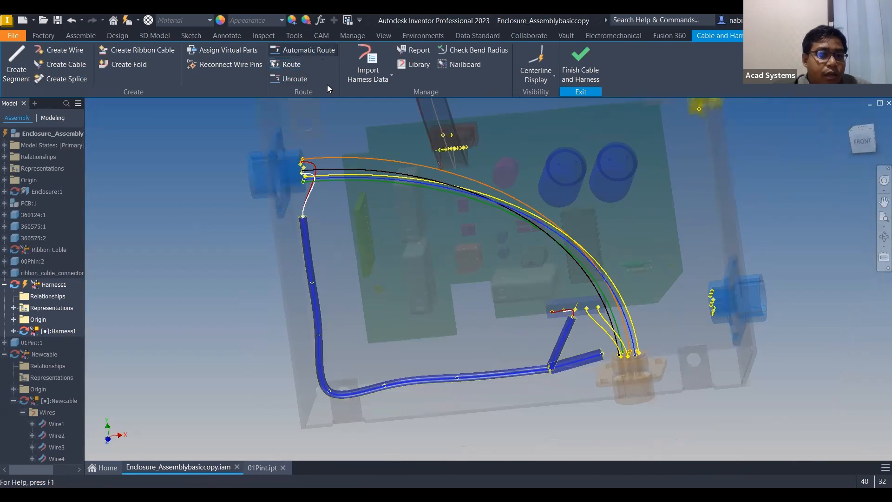
- Automatically route all unrouted wires of Harness1 through the harness segments
click(319, 51)
click(162, 130)
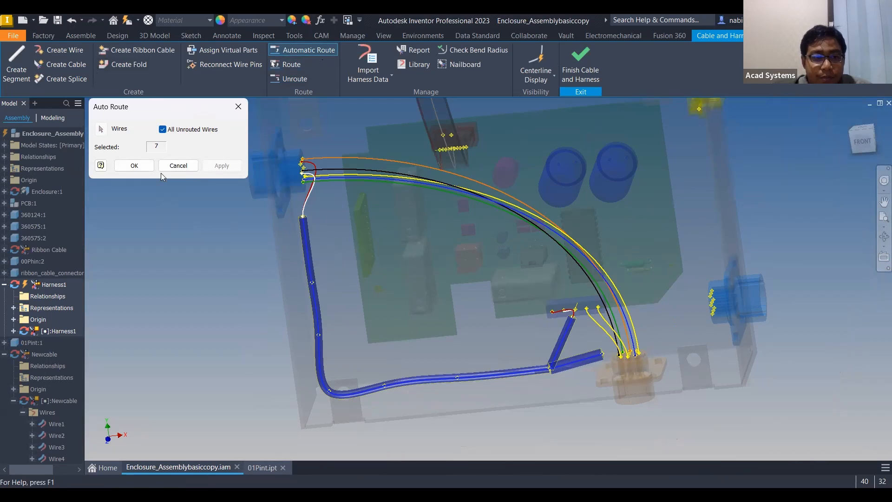
click(168, 129)
click(170, 131)
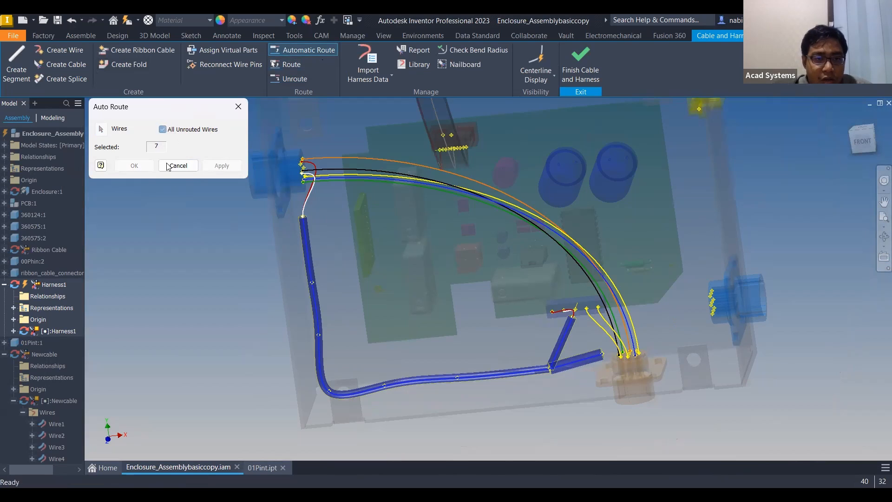
click(143, 168)
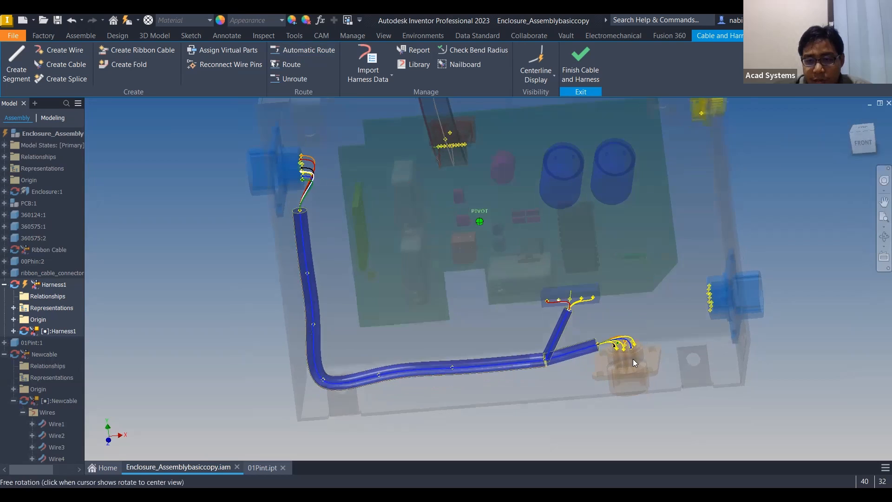
- Unroute the two yellow wires between the blue terminal block and the orange round connector from all segments
scroll(634, 363, up, 5)
scroll(639, 280, down, 5)
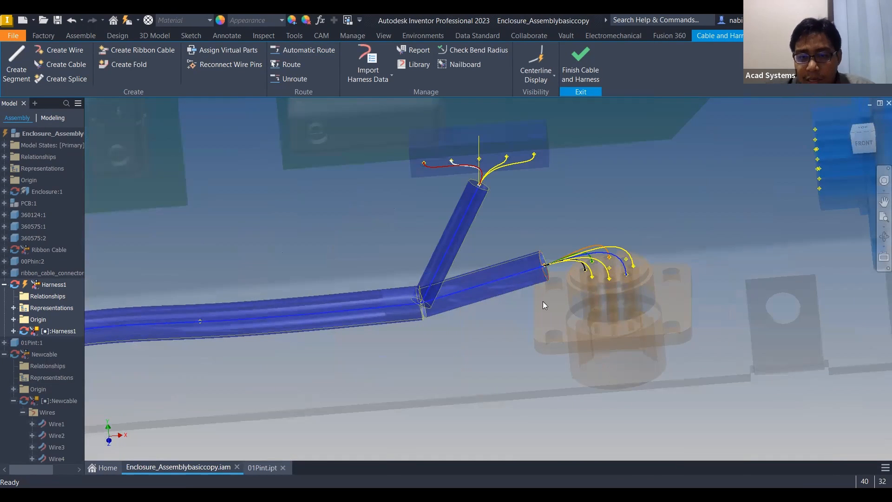
shift+middle_drag(558, 312, 593, 279)
middle_drag(559, 218, 523, 235)
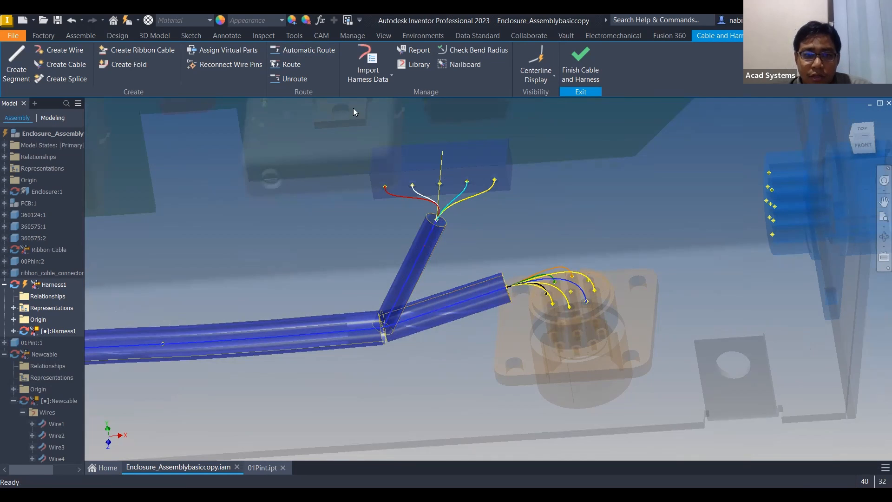
click(299, 80)
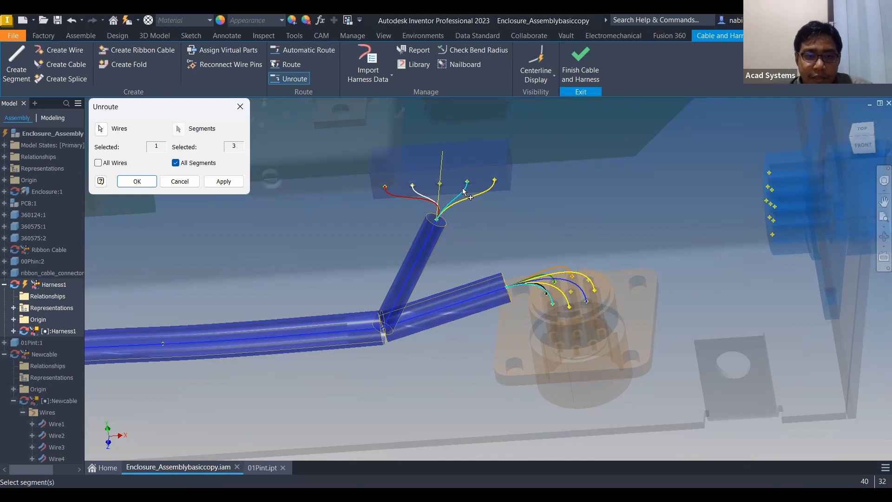
click(224, 182)
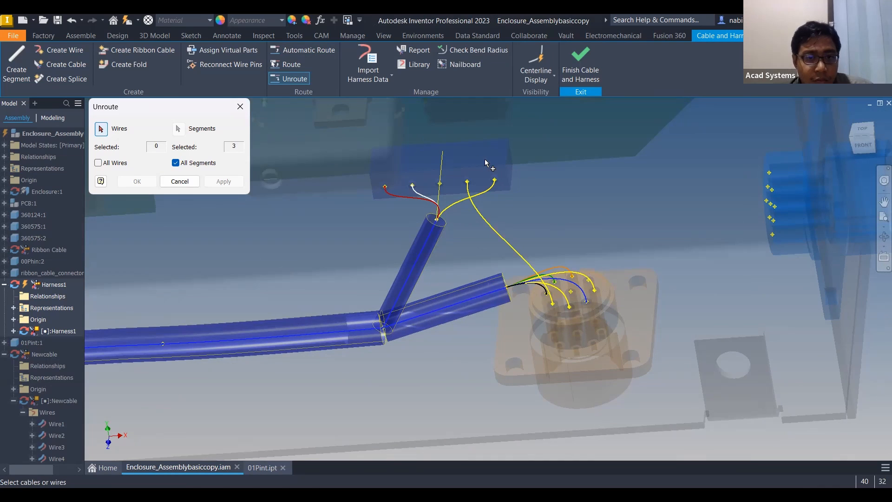
click(489, 189)
click(224, 181)
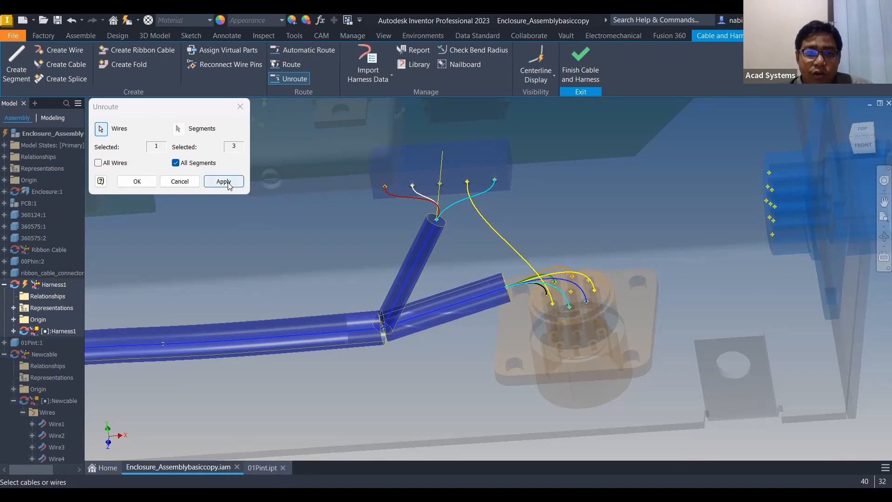
click(247, 113)
- Switch the harness from centerline to rendered display and finish the cable and harness editing
scroll(482, 230, up, 3)
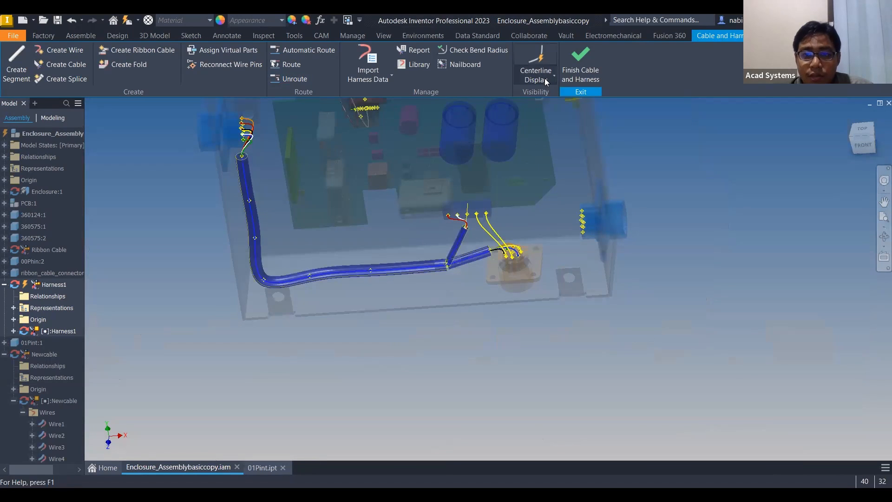
click(553, 76)
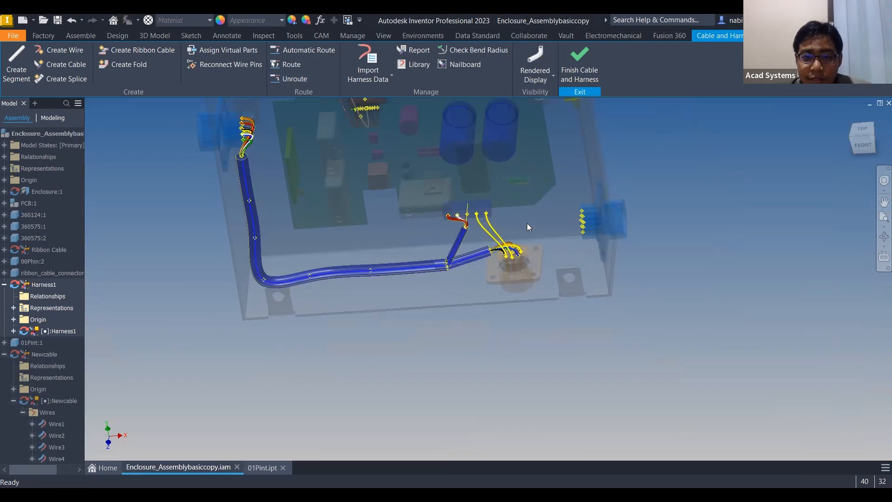
scroll(529, 241, up, 3)
shift+middle_drag(488, 238, 526, 198)
scroll(483, 242, down, 10)
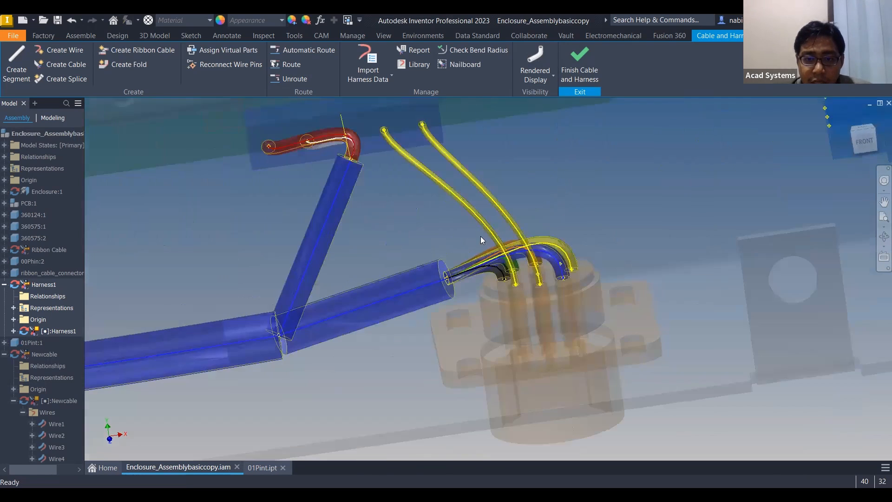
click(580, 70)
- Examine the routed harness inside the enclosure, from the blue round connector along the walls to the terminal block and orange connector
shift+middle_drag(436, 215, 367, 142)
middle_drag(367, 142, 300, 229)
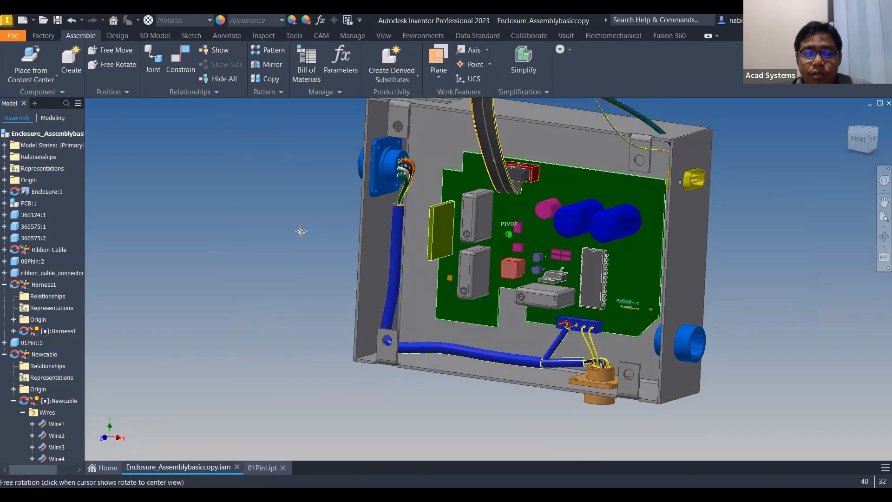
scroll(408, 184, down, 6)
scroll(523, 256, up, 6)
shift+middle_drag(522, 256, 525, 276)
mouse_move(502, 333)
middle_down()
mouse_move(492, 278)
mouse_move(519, 295)
mouse_move(492, 312)
mouse_move(533, 302)
middle_up()
scroll(536, 253, down, 3)
middle_drag(462, 276, 297, 277)
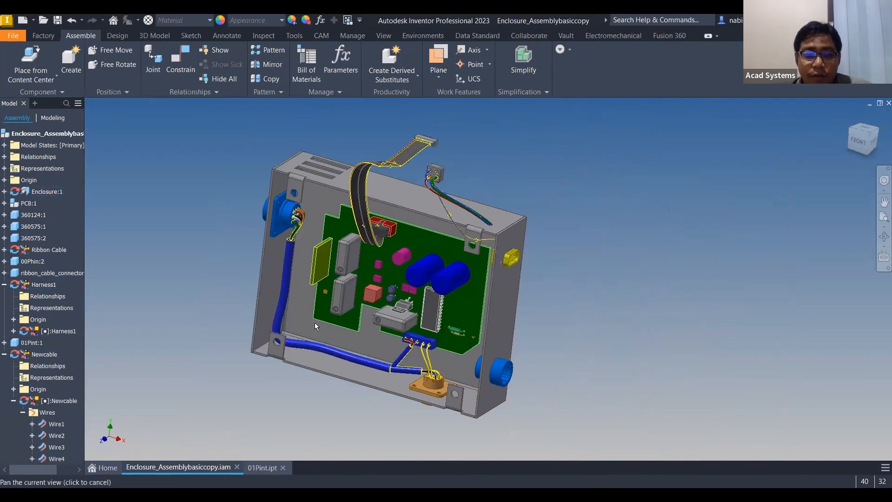
middle_drag(417, 327, 456, 324)
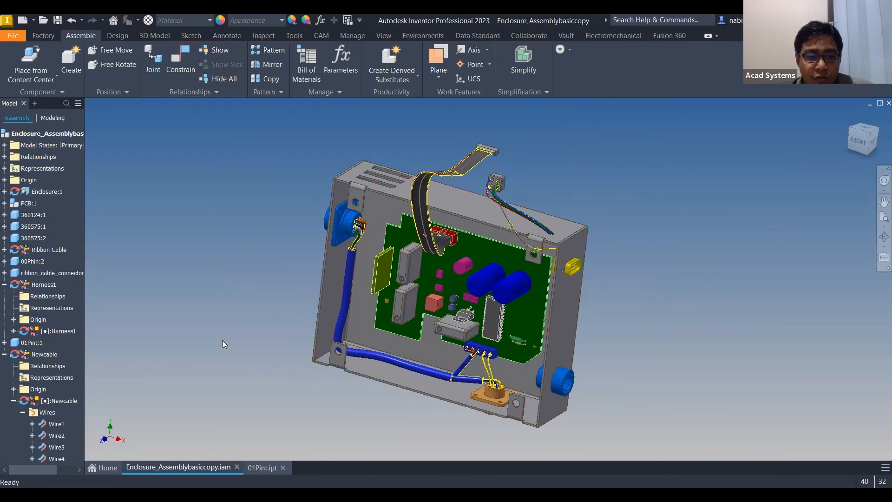
- Collapse the Newcable and Harness1 nodes and highlight Harness1, Newcable and Ribbon Cable in the assembly, ending with Harness1 selected
click(4, 354)
click(5, 284)
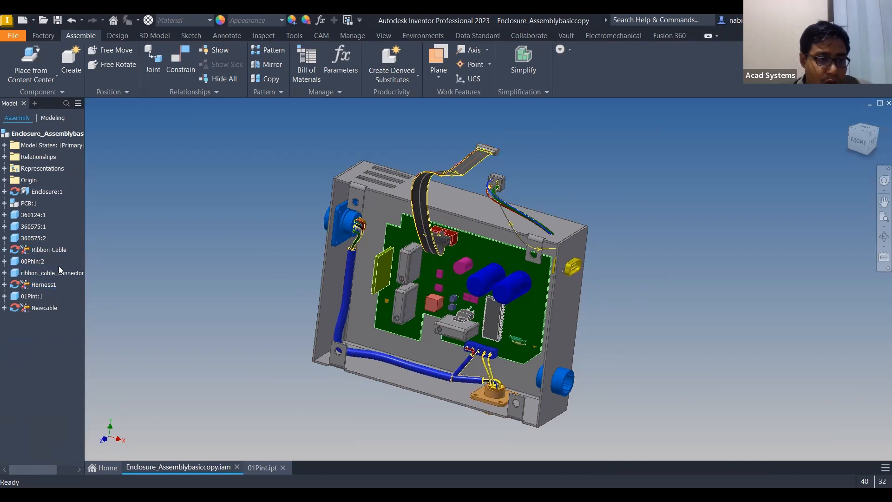
click(51, 286)
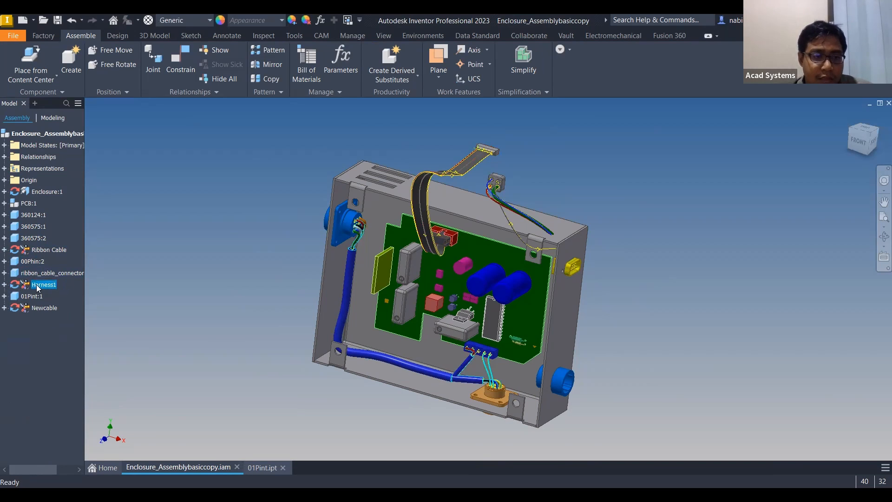
click(46, 308)
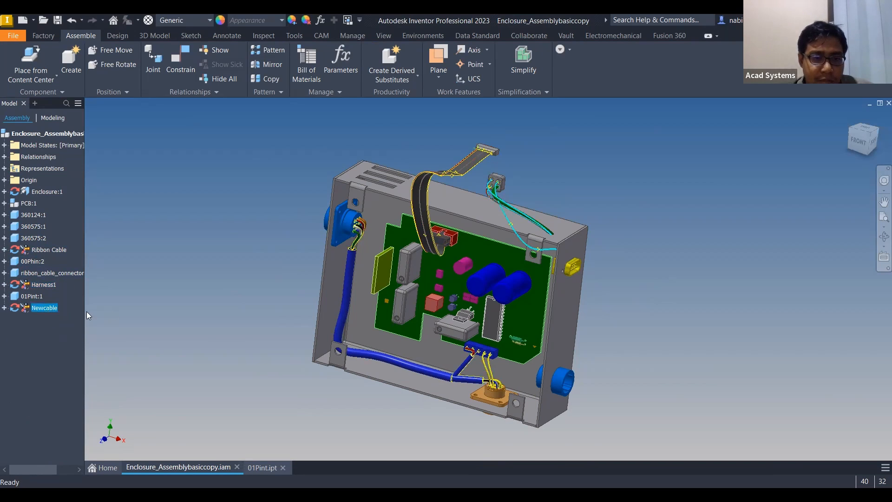
click(55, 252)
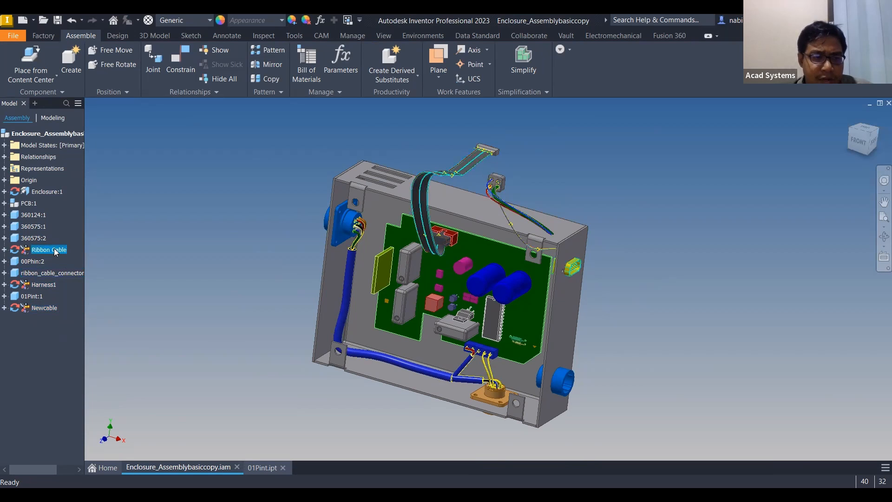
click(51, 286)
- Open Harness1 for editing and create a nailboard drawing from it
scroll(360, 239, up, 4)
middle_drag(360, 240, 352, 187)
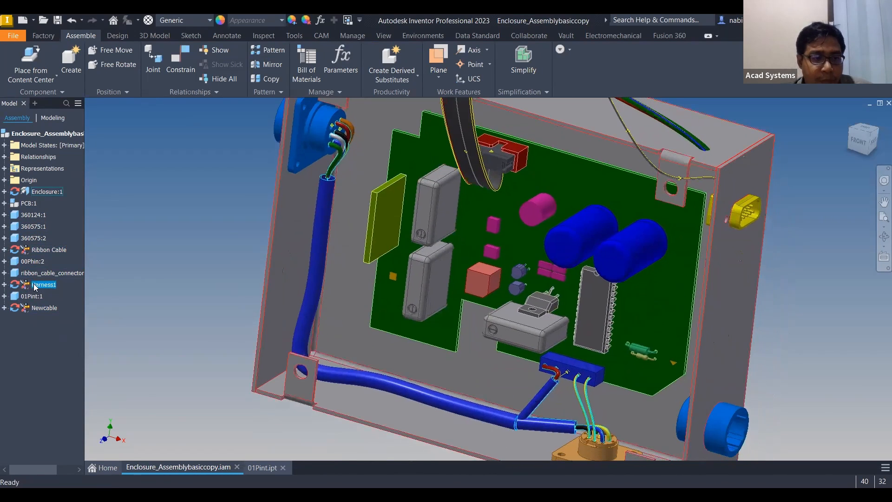
click(34, 284)
double_click(26, 285)
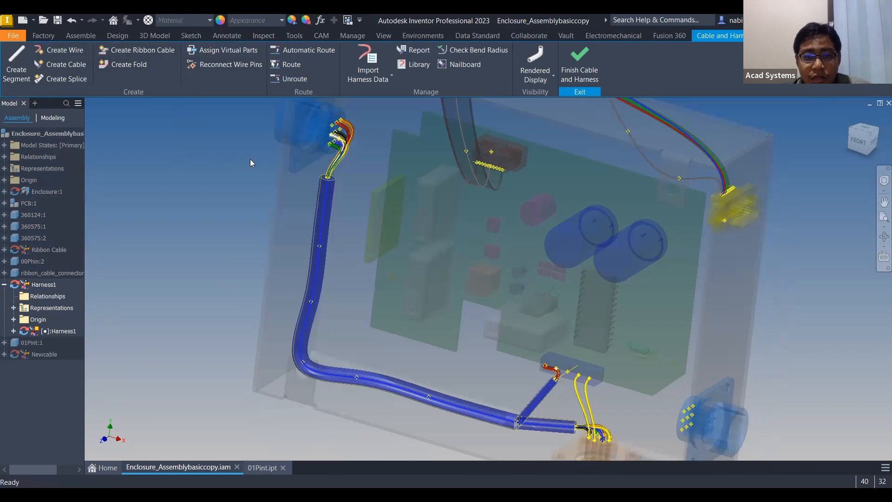
click(472, 67)
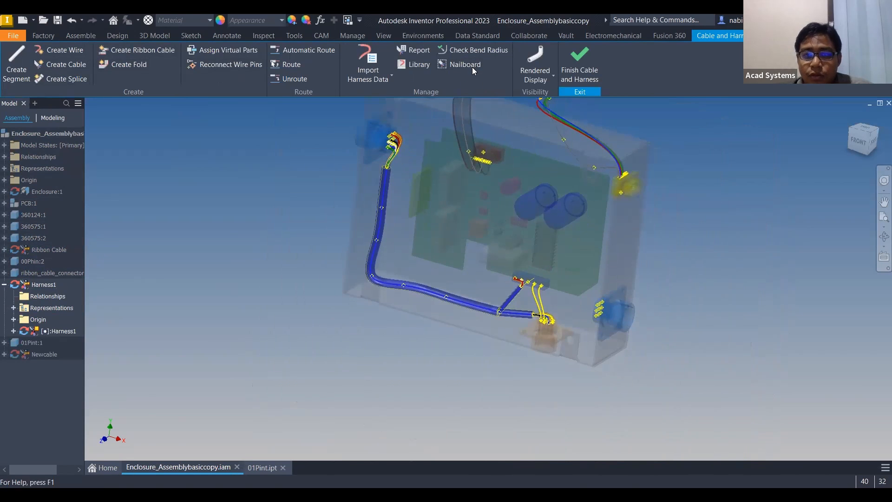
click(336, 189)
click(386, 185)
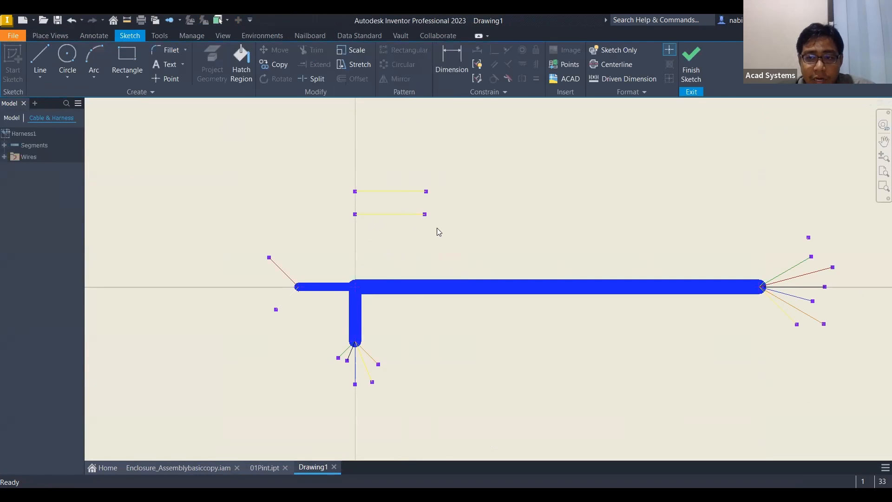
- Move the topmost, green and red wire ends slightly upward in the fan at the long segment's far end of the nailboard sketch
scroll(439, 231, down, 5)
middle_drag(413, 257, 403, 263)
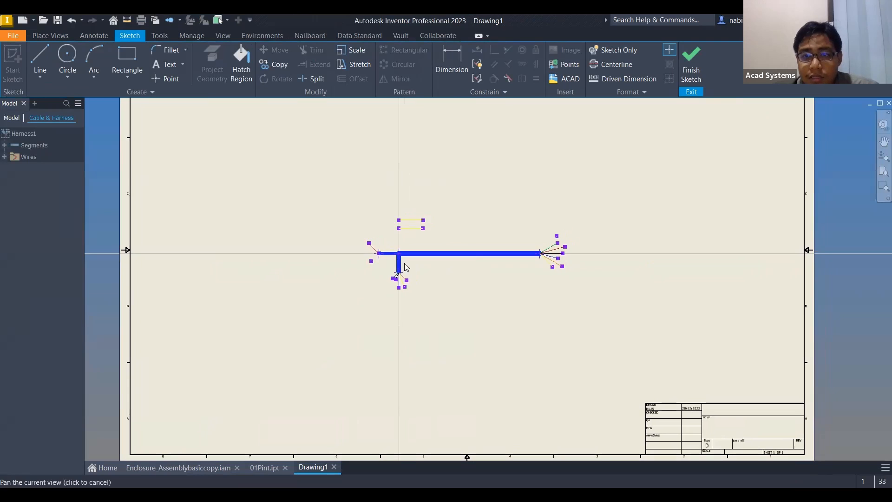
middle_drag(385, 201, 414, 215)
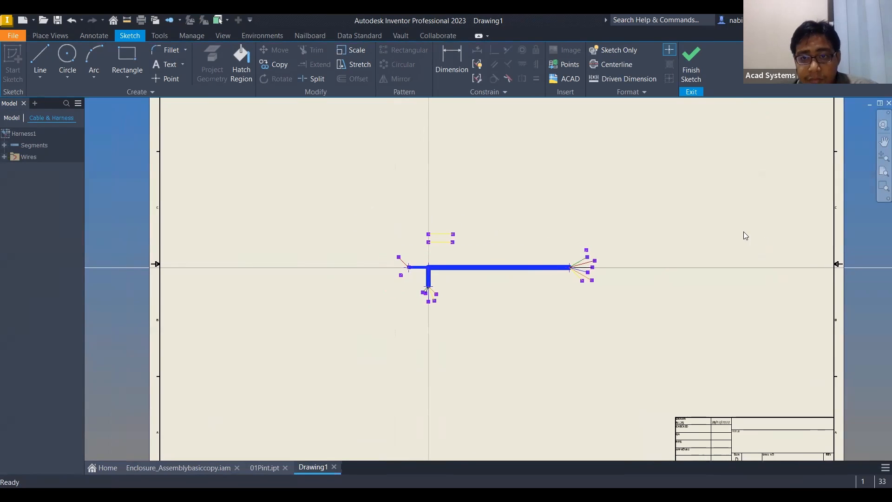
scroll(560, 239, up, 5)
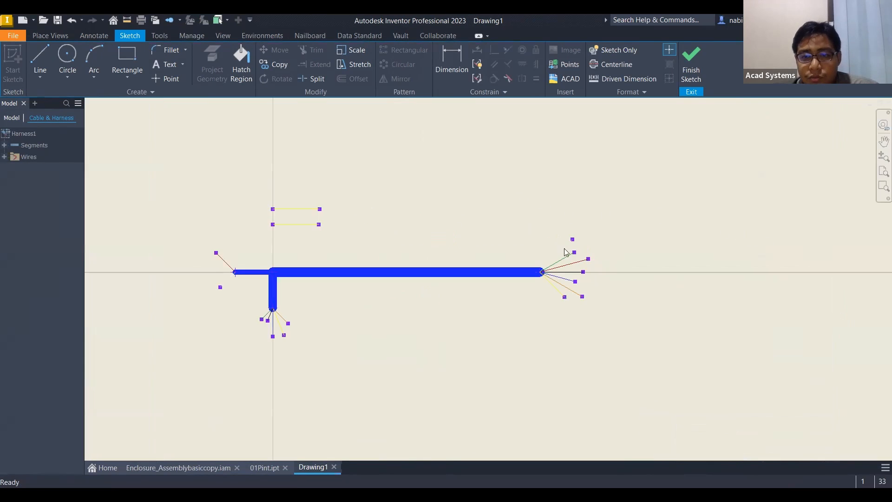
mouse_move(562, 233)
middle_down()
mouse_move(512, 225)
mouse_move(571, 230)
middle_up()
scroll(571, 230, down, 3)
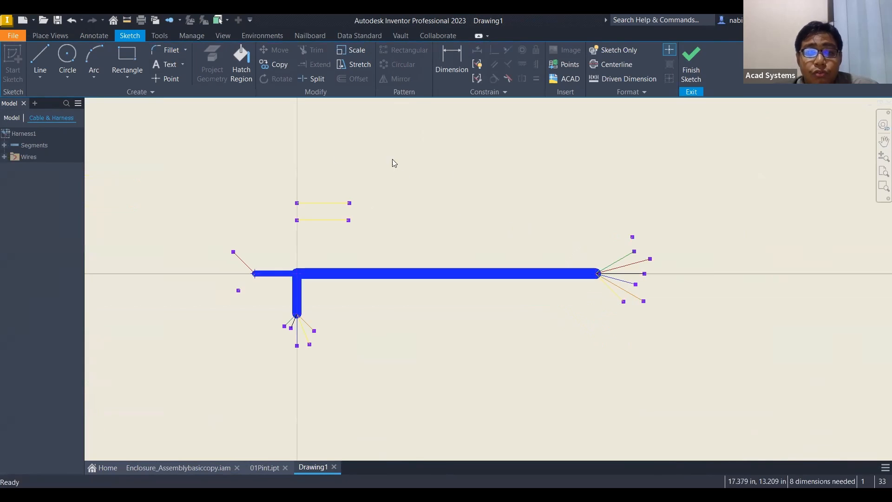
mouse_move(633, 238)
mouse_down()
mouse_move(597, 205)
mouse_move(636, 214)
mouse_move(619, 206)
mouse_move(639, 225)
mouse_up()
scroll(618, 242, up, 3)
drag(649, 259, 640, 248)
drag(679, 274, 676, 264)
click(451, 62)
key(Escape)
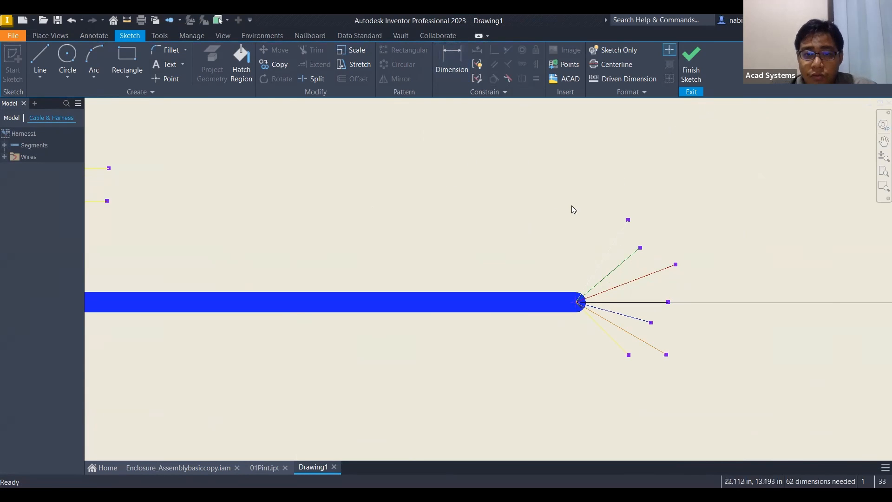
- Finish the nailboard sketch and move the nailboard view toward the sheet's upper-left area
scroll(571, 206, down, 6)
middle_drag(514, 228, 505, 237)
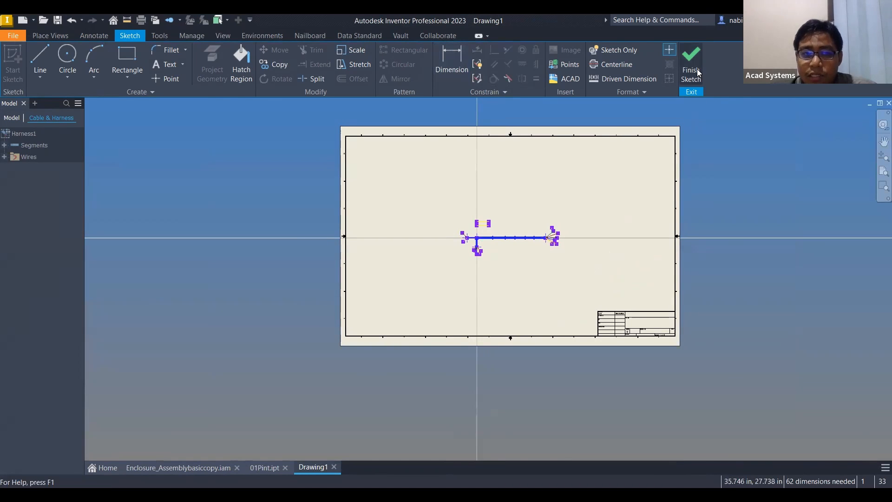
click(696, 77)
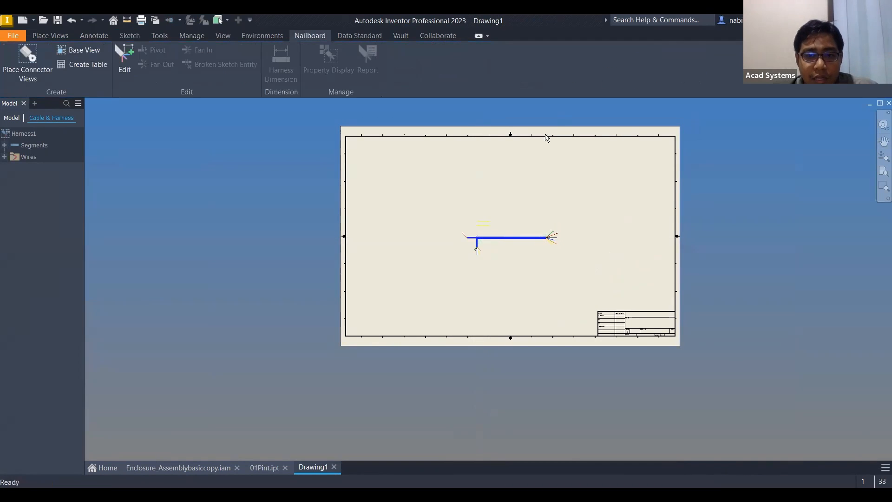
drag(488, 212, 444, 178)
- Set the nailboard view's scale to 2 : 1 and shift the enlarged view slightly on the sheet
right_click(454, 178)
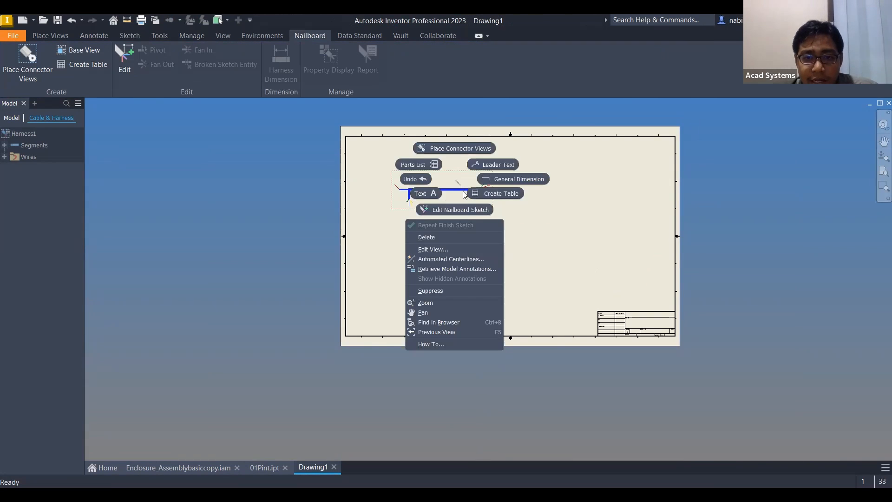
click(444, 251)
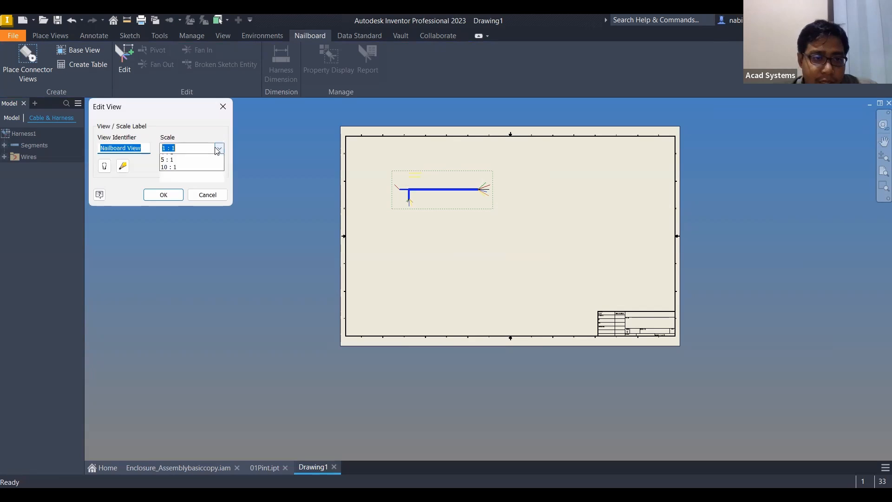
click(219, 148)
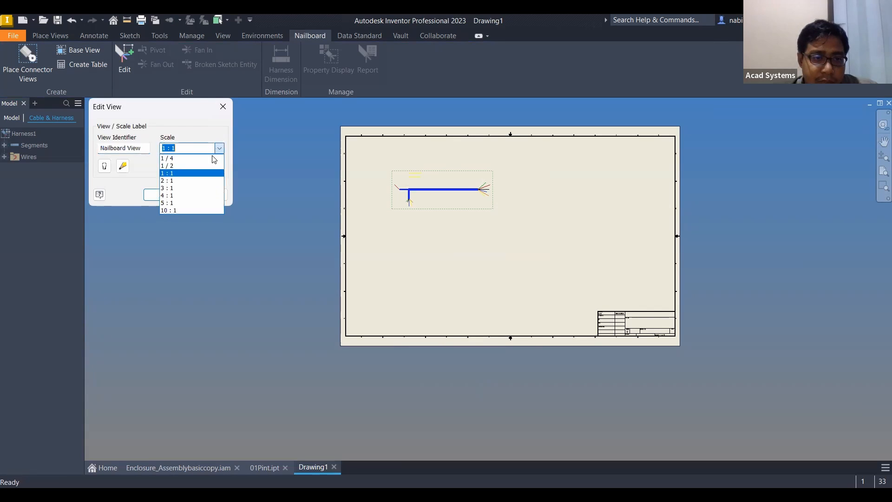
click(202, 181)
click(176, 195)
mouse_move(445, 162)
mouse_down()
mouse_move(472, 175)
mouse_move(464, 174)
mouse_up()
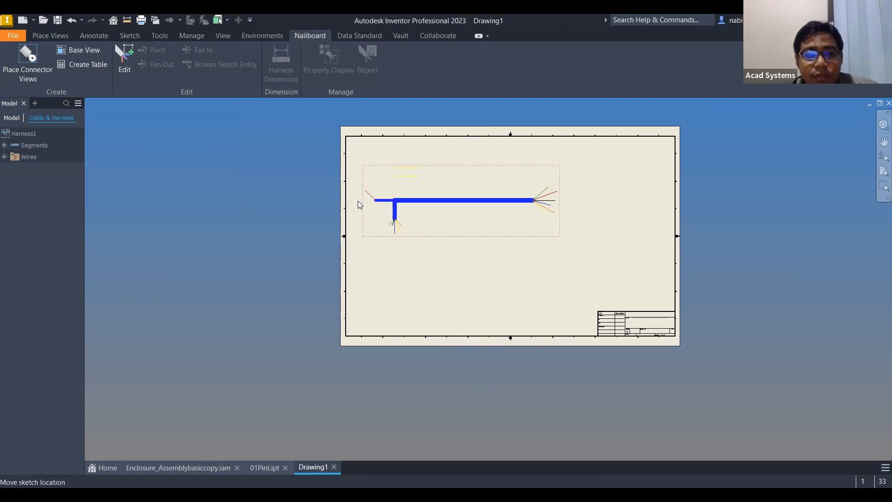
- Place connector views for U3, U7 and J12 with a 1.000 in offset, Front(XY) orientation and 1 : 1 scale
scroll(423, 200, down, 3)
middle_drag(396, 223, 401, 257)
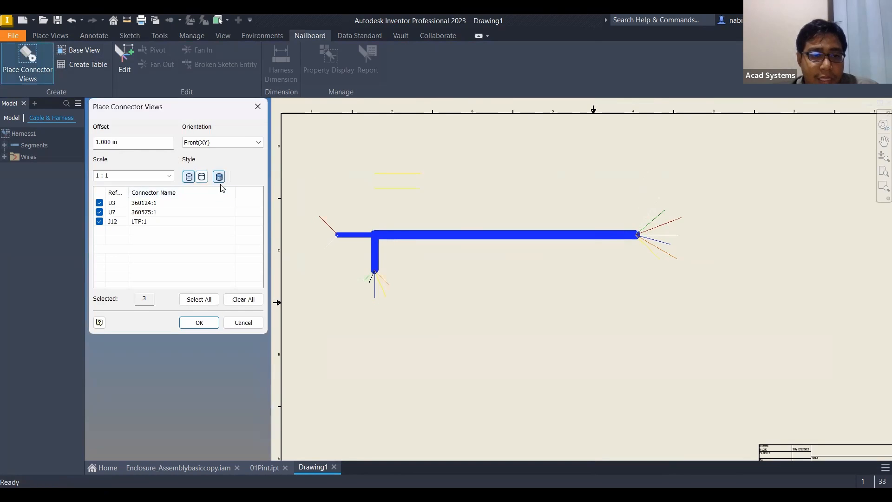
click(201, 323)
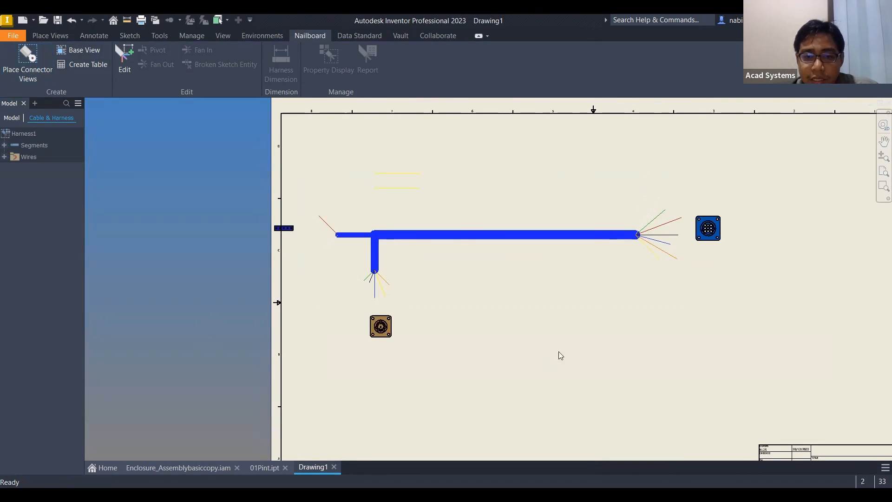
right_click(168, 138)
click(131, 88)
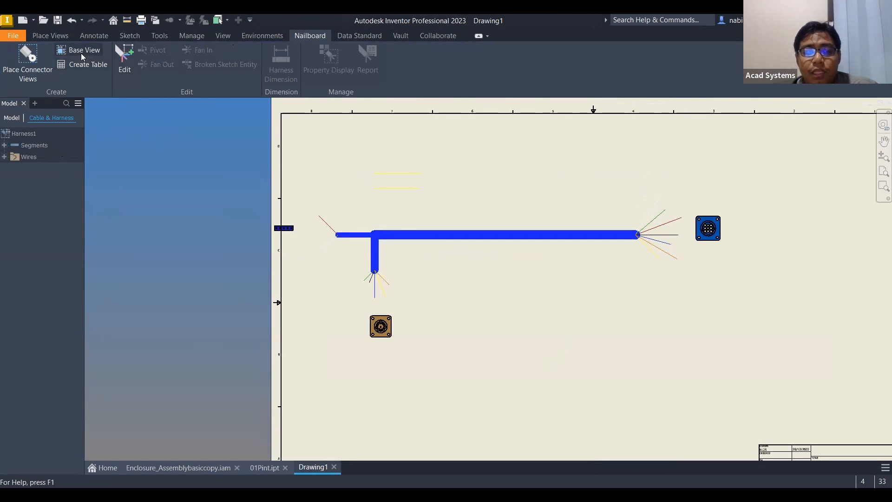
click(224, 468)
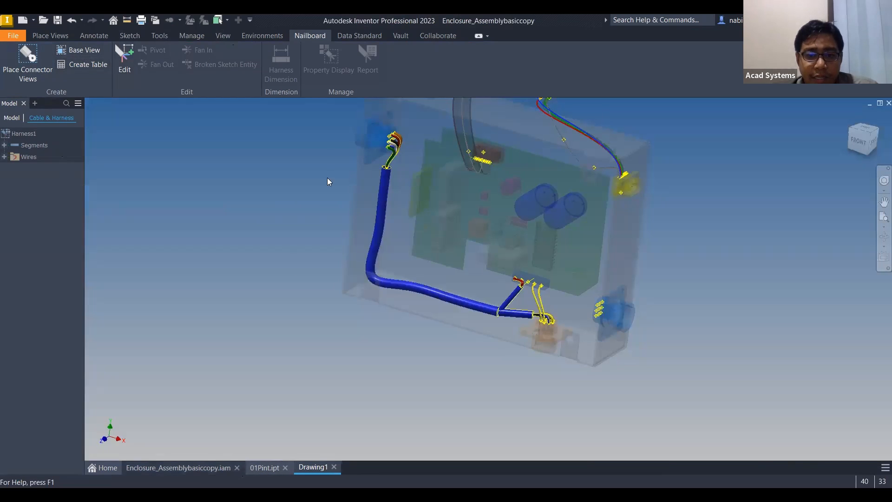
click(312, 467)
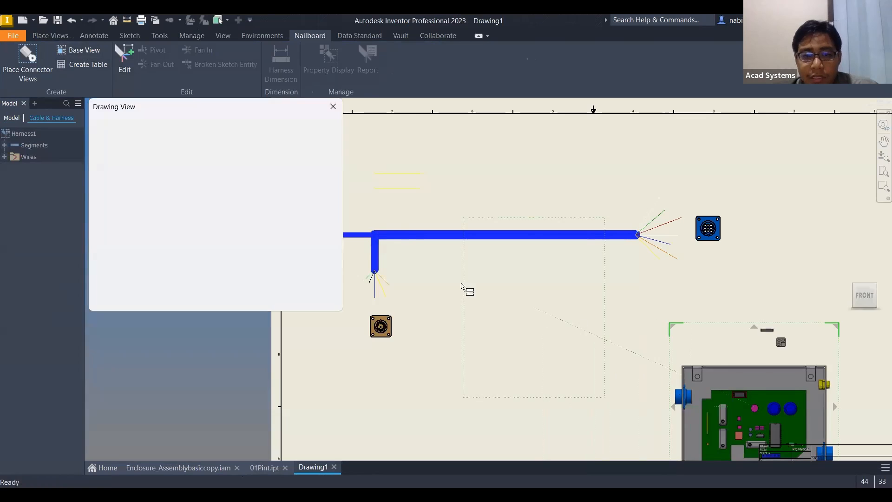
key(Escape)
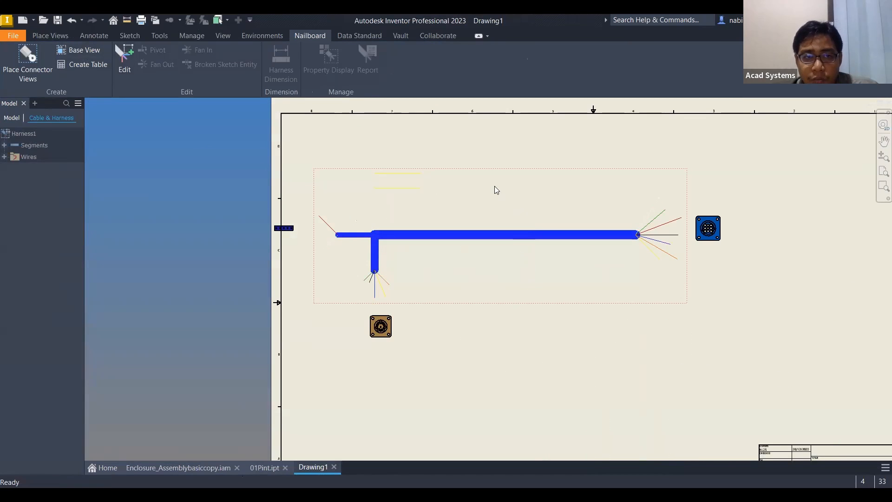
- Move the nailboard view to the right so its fanned wire ends extend past the blue connector view
drag(522, 175, 607, 195)
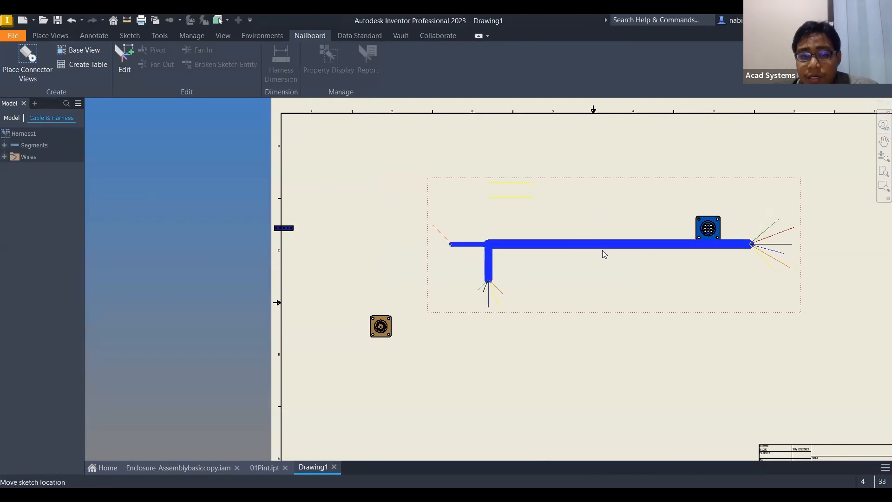
mouse_move(587, 338)
middle_down()
mouse_move(490, 337)
mouse_move(492, 347)
middle_up()
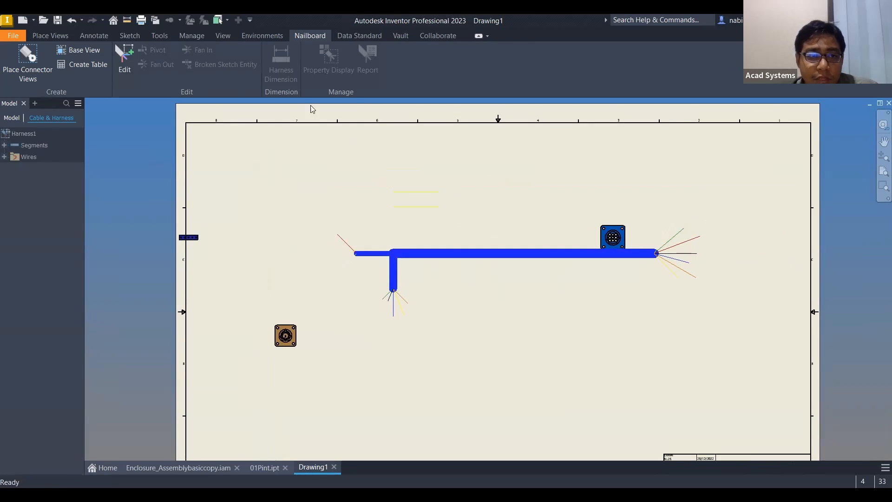
click(94, 35)
click(18, 60)
click(422, 252)
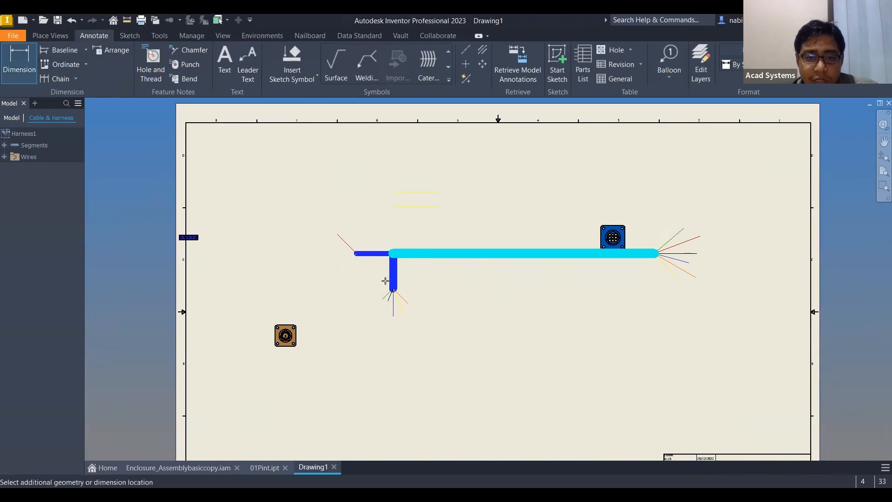
key(Escape)
click(665, 254)
key(Escape)
click(391, 267)
key(Escape)
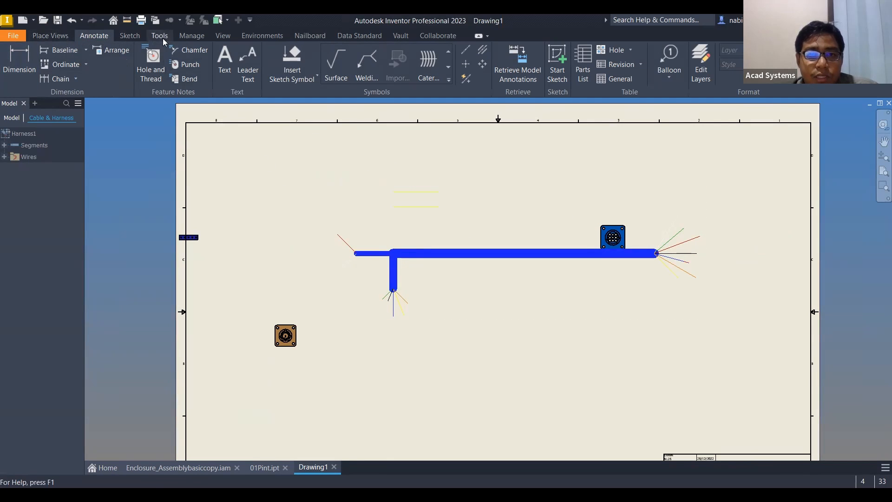
- Open the nailboard sketch for editing and add harness dimensions to the short vertical and long horizontal segments
click(310, 35)
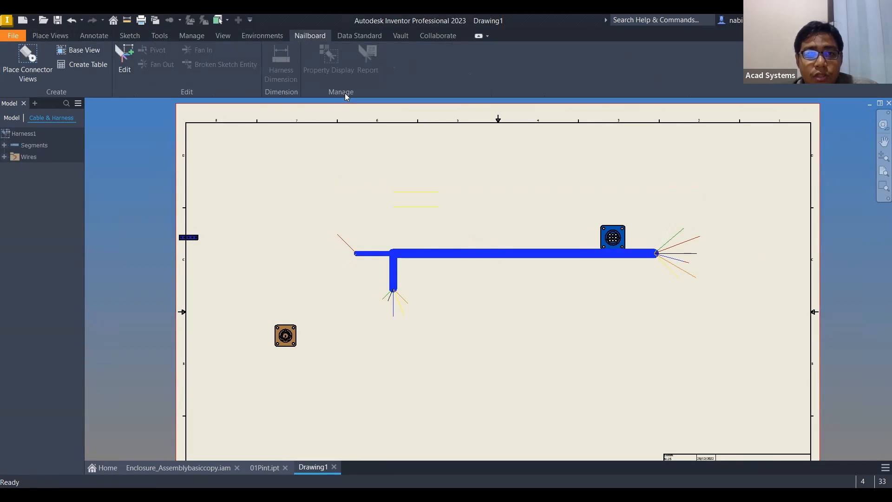
click(124, 57)
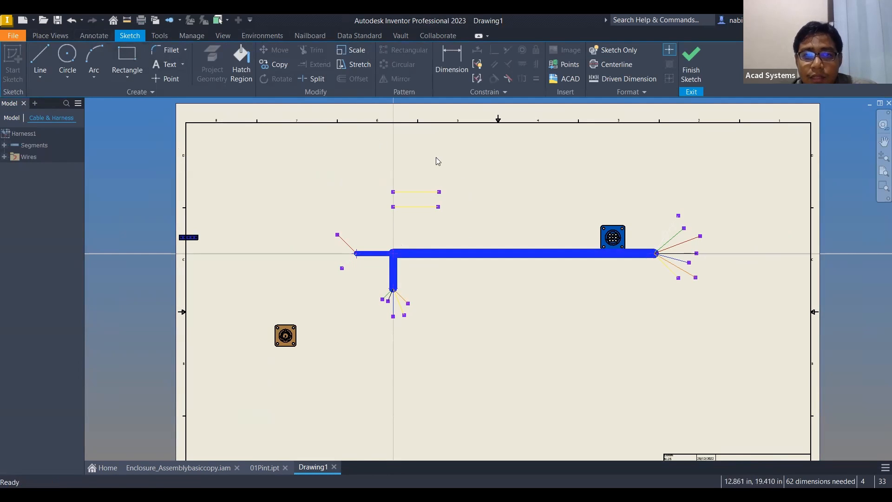
click(310, 36)
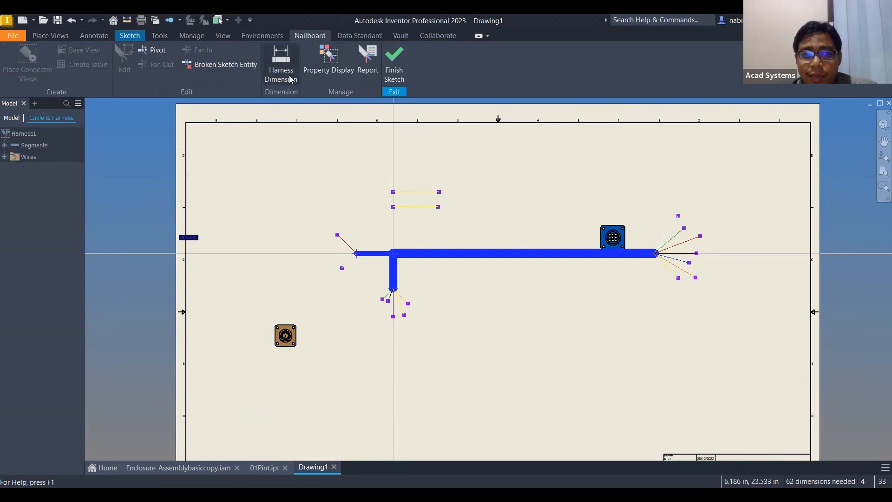
middle_drag(485, 340, 321, 333)
click(281, 64)
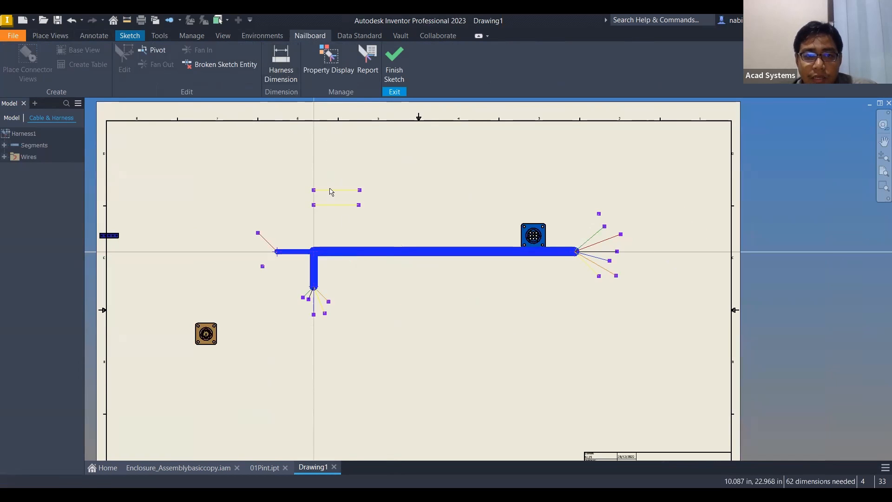
scroll(333, 275, down, 3)
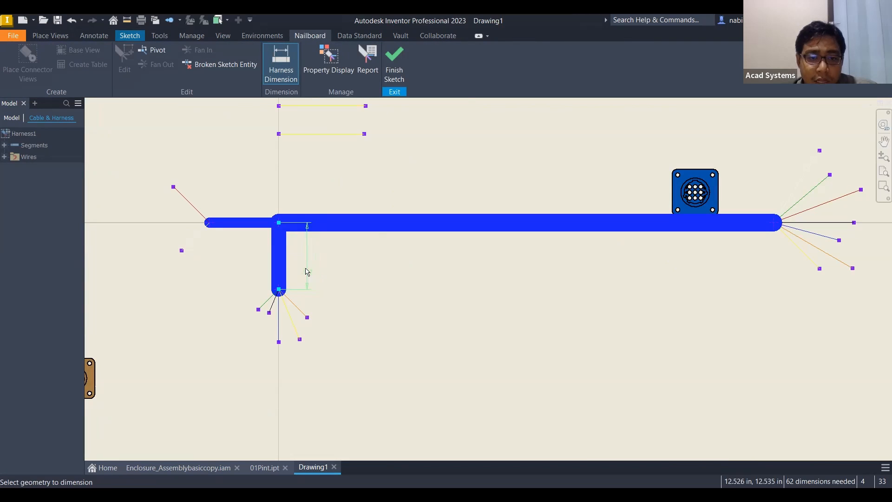
click(306, 269)
click(432, 164)
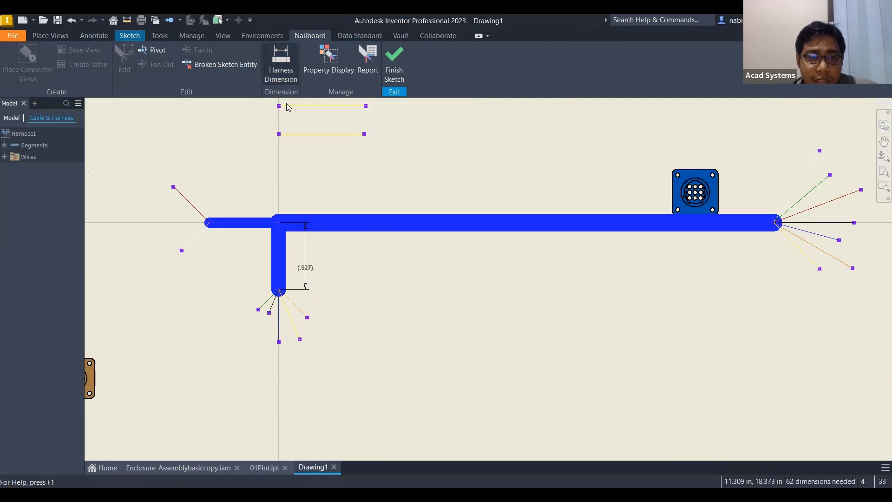
click(776, 224)
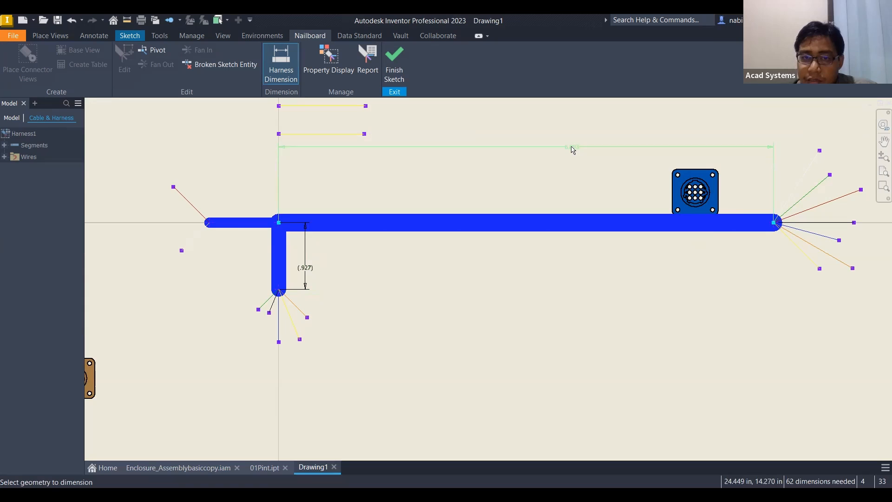
click(417, 168)
- Add harness dimensions for the red wire's length and the angle between the two wire ends at the short horizontal segment
middle_drag(406, 190, 539, 216)
click(306, 213)
click(348, 219)
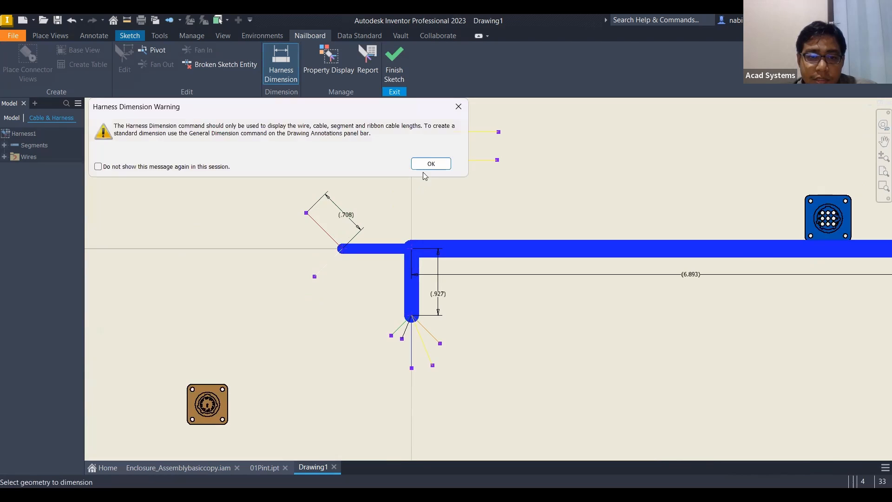
click(424, 166)
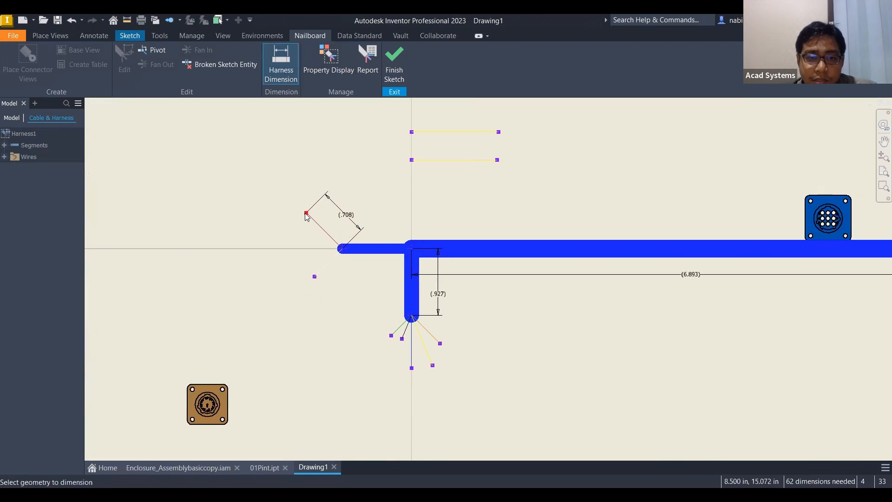
click(315, 275)
click(306, 248)
middle_drag(416, 248, 256, 253)
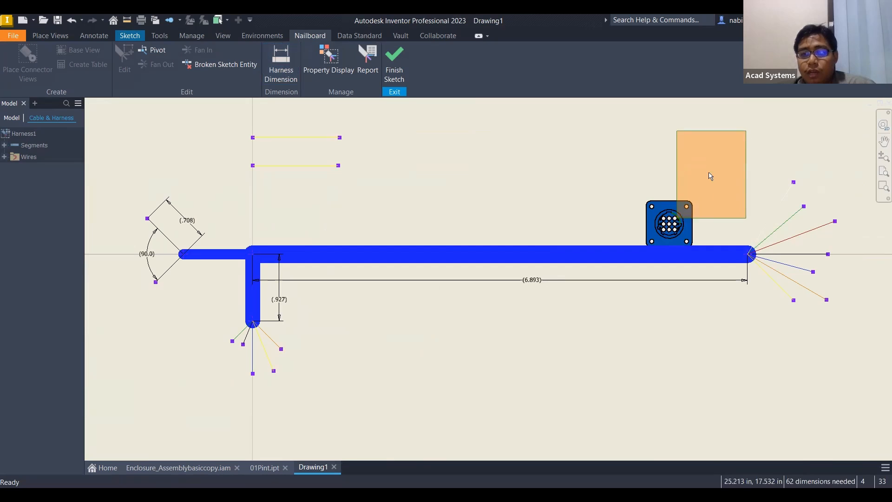
- Label the long horizontal segment with its Diameter property, shown as Name and Value, and place the text above the segment
click(676, 192)
scroll(684, 192, down, 2)
middle_drag(579, 136, 525, 154)
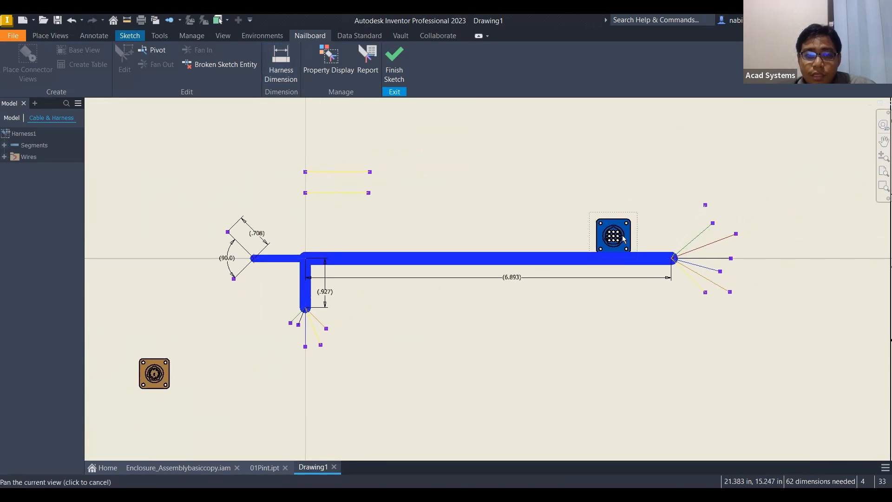
click(334, 71)
middle_drag(385, 249, 454, 249)
middle_drag(498, 219, 556, 209)
scroll(402, 242, up, 3)
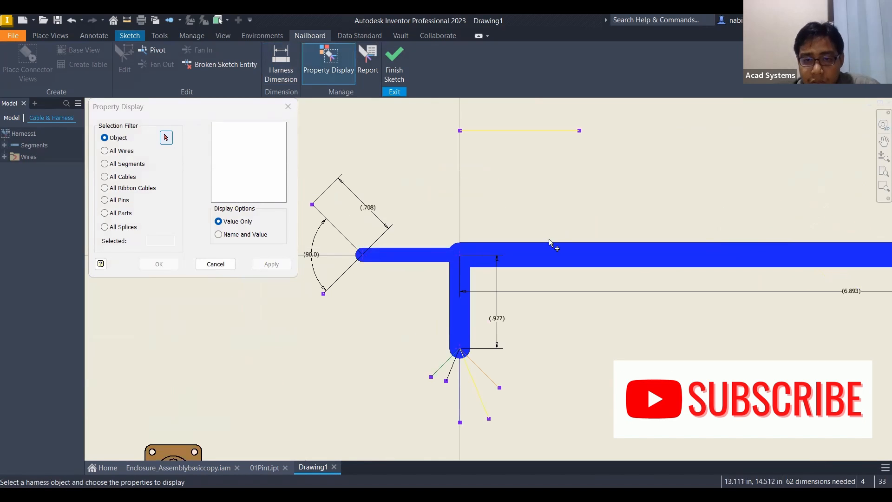
click(556, 253)
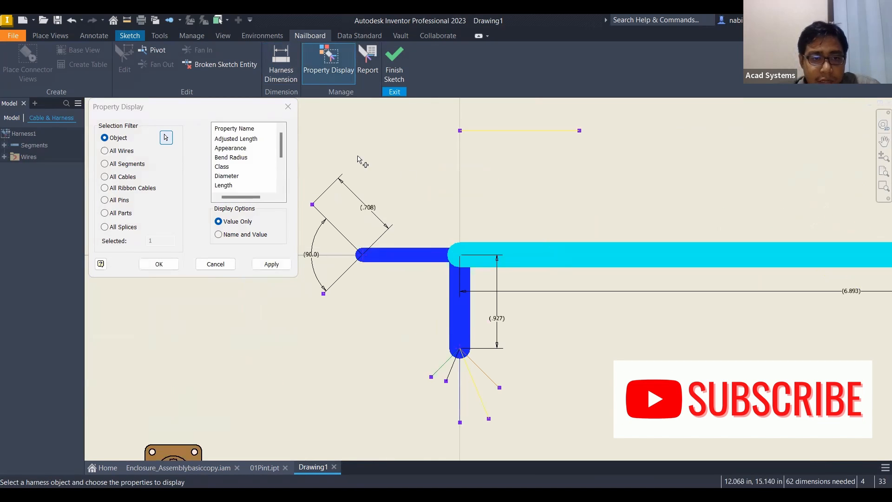
click(233, 177)
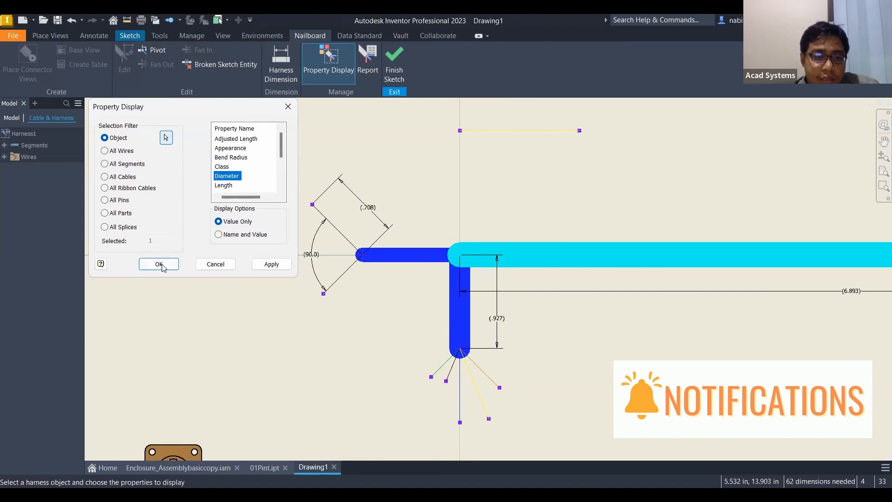
click(220, 234)
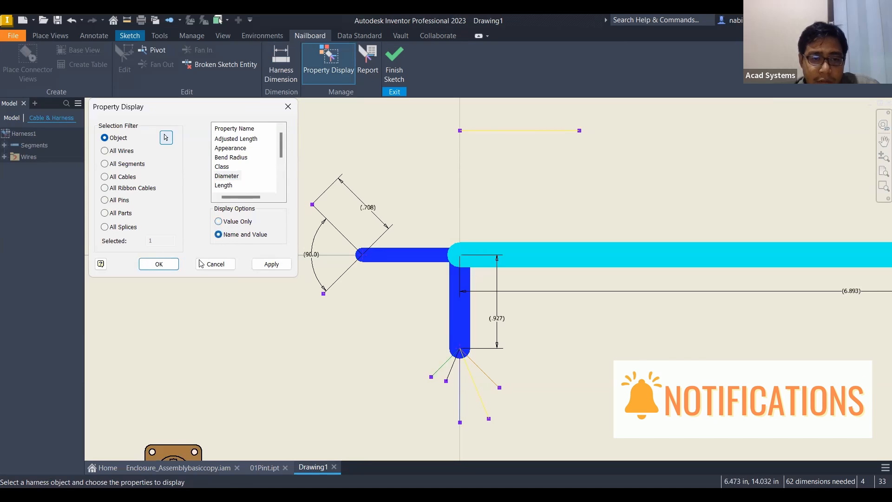
click(173, 266)
click(567, 194)
scroll(585, 200, up, 3)
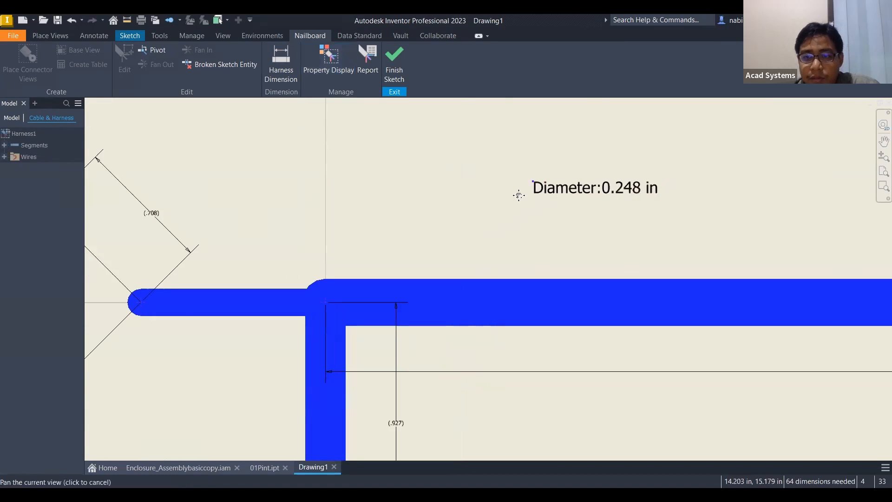
- Label the long horizontal segment with its Length property, shown as Name and Value, and place the text below the segment
scroll(519, 196, down, 5)
click(329, 62)
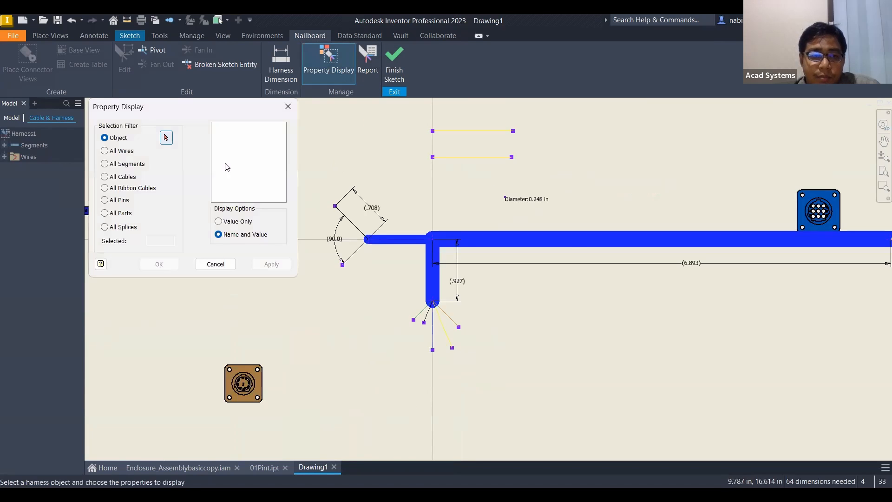
click(575, 236)
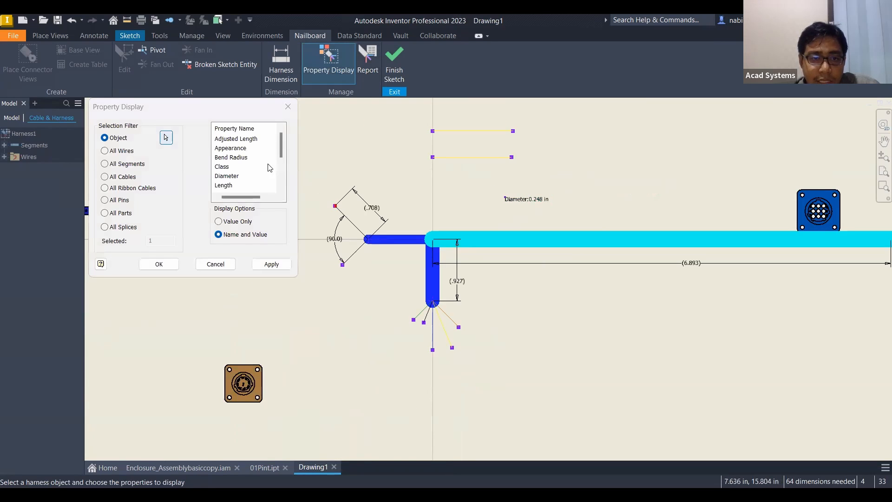
click(229, 186)
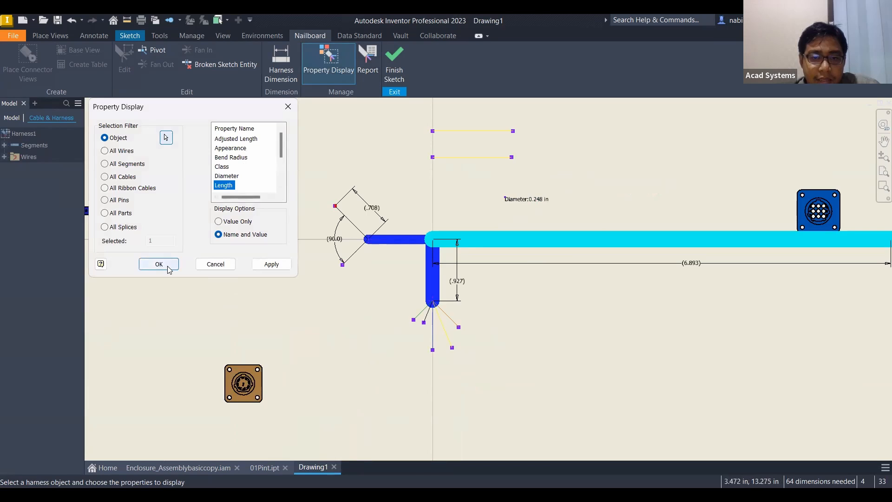
click(163, 263)
click(581, 278)
scroll(580, 280, down, 3)
scroll(544, 261, up, 2)
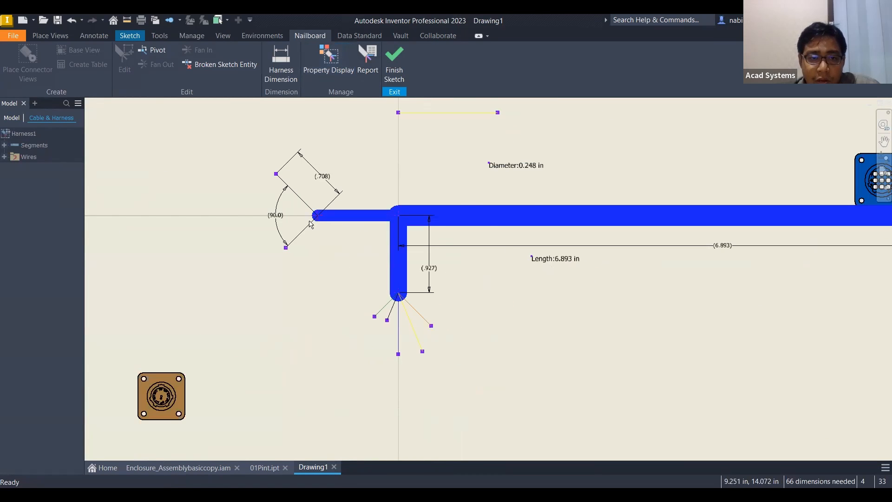
- Label the green wire below the short vertical segment with its Color property as Name and Value, placing the text above and left of it
scroll(302, 216, down, 3)
middle_drag(414, 363, 385, 232)
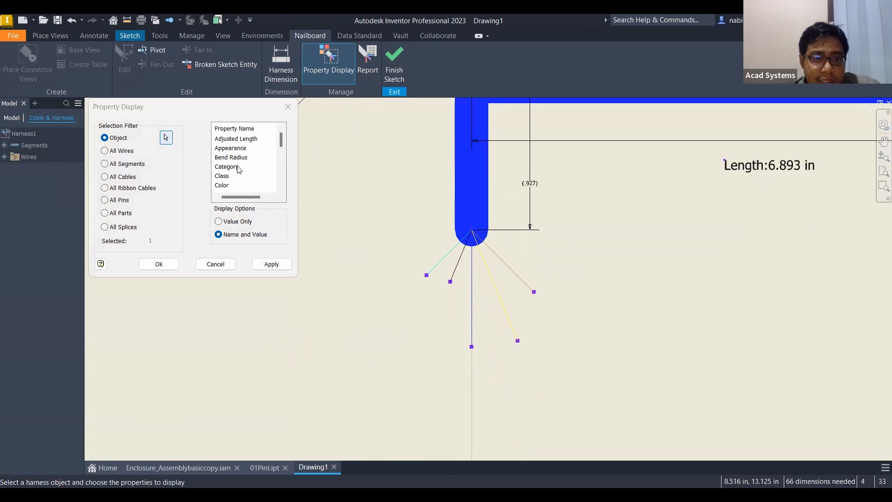
click(228, 186)
click(159, 264)
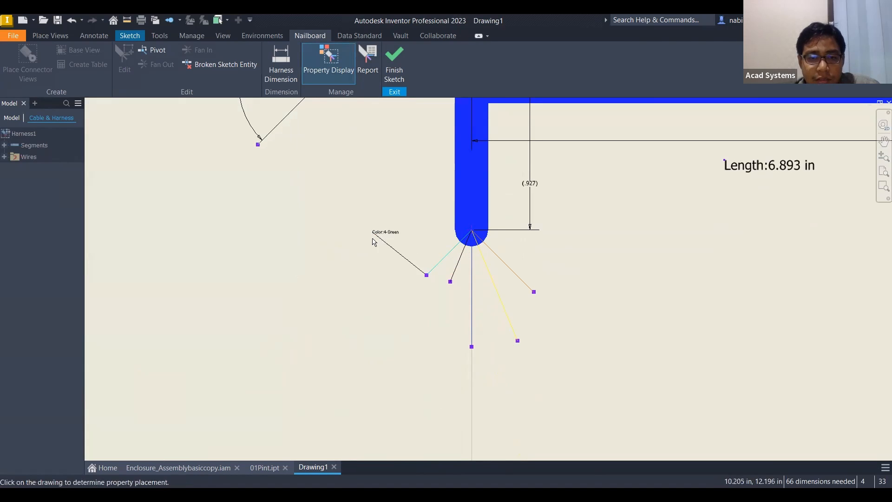
click(371, 233)
- Label the blue wire below the short vertical segment with its Color property as Name and Value, placing the text left of its end
click(324, 70)
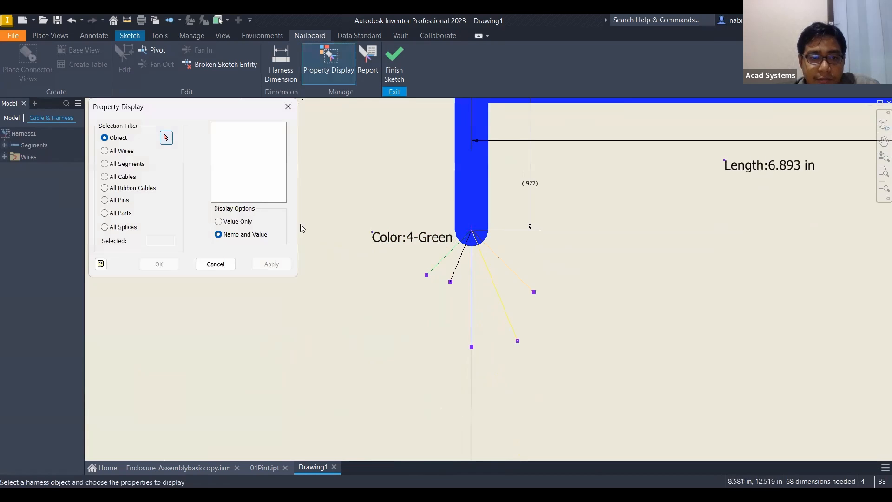
click(473, 303)
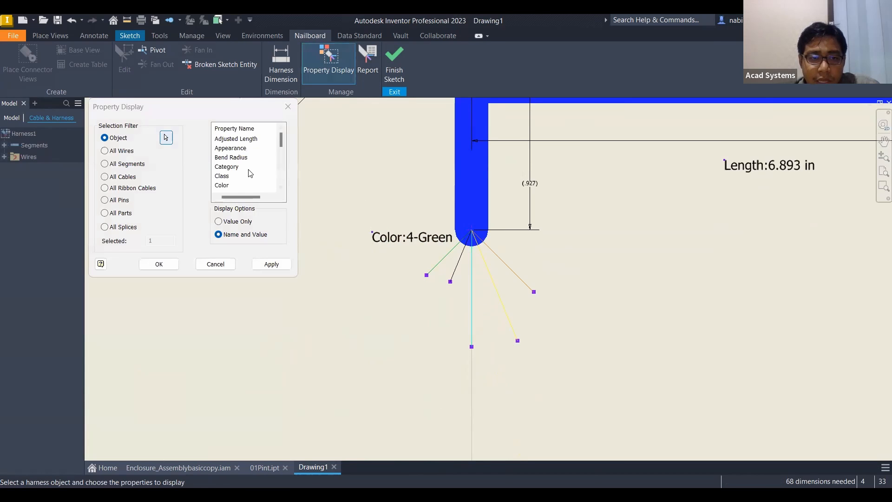
click(225, 186)
click(169, 263)
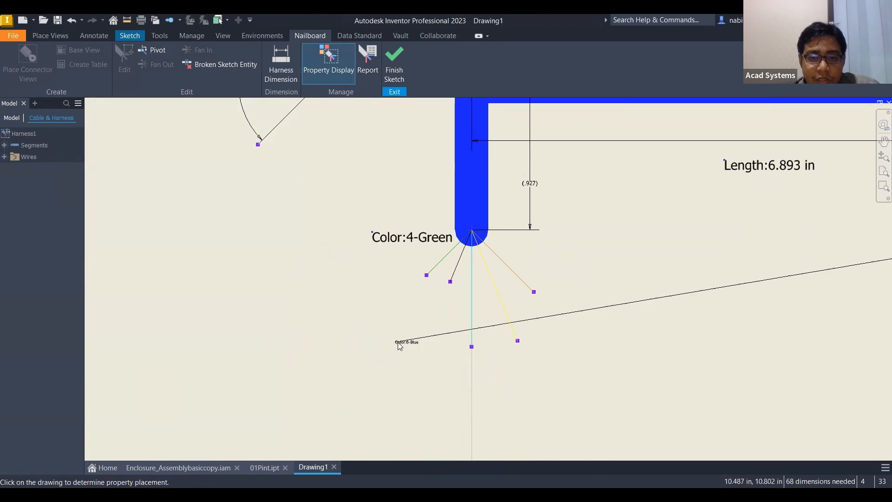
click(394, 344)
- Label the yellow wire below the short vertical segment with its Wire Name property as Name and Value, placing the text to its right
click(324, 77)
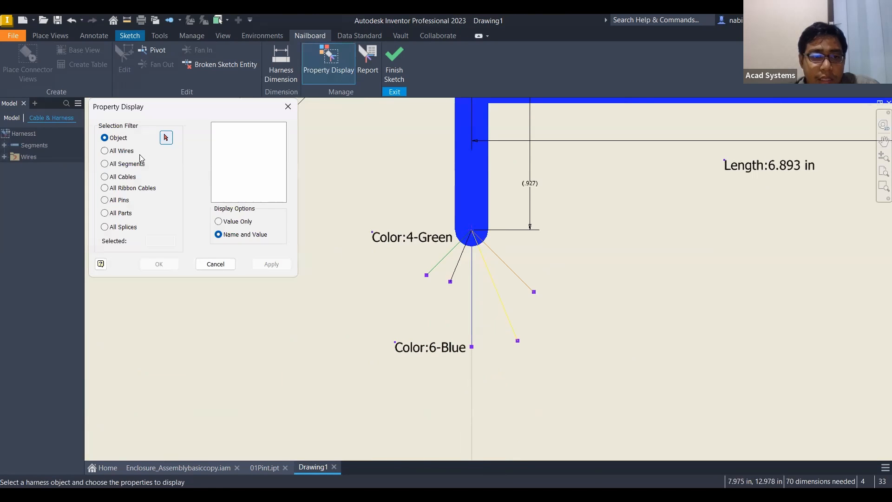
click(502, 294)
scroll(238, 178, down, 3)
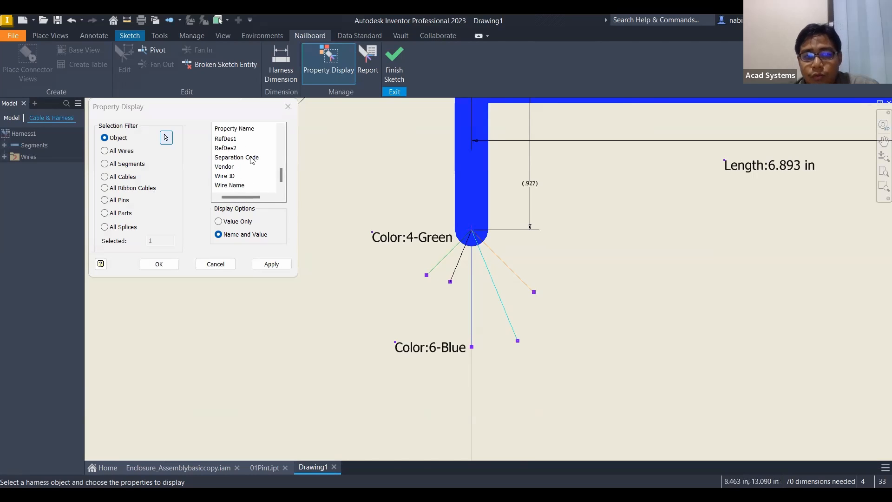
click(235, 185)
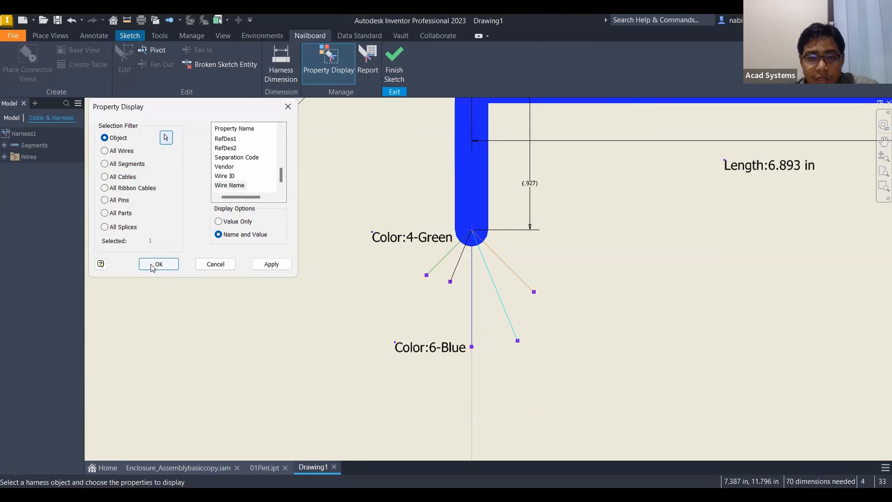
click(159, 264)
click(592, 328)
scroll(507, 273, down, 5)
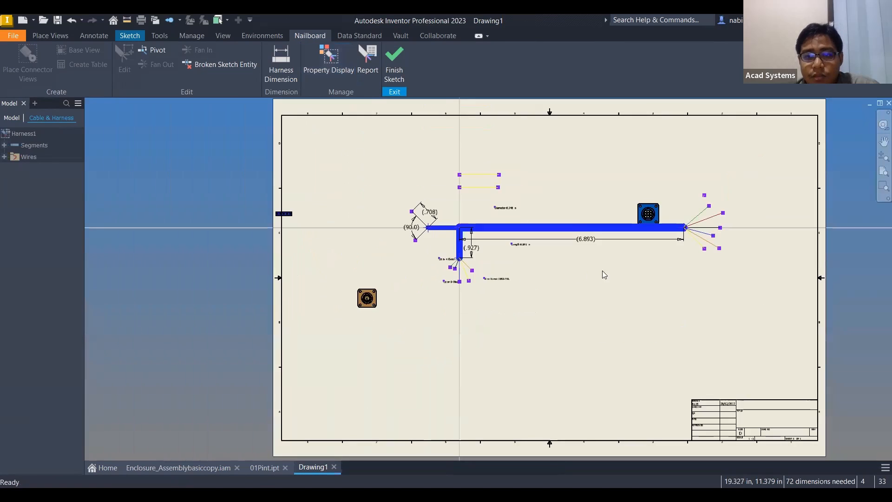